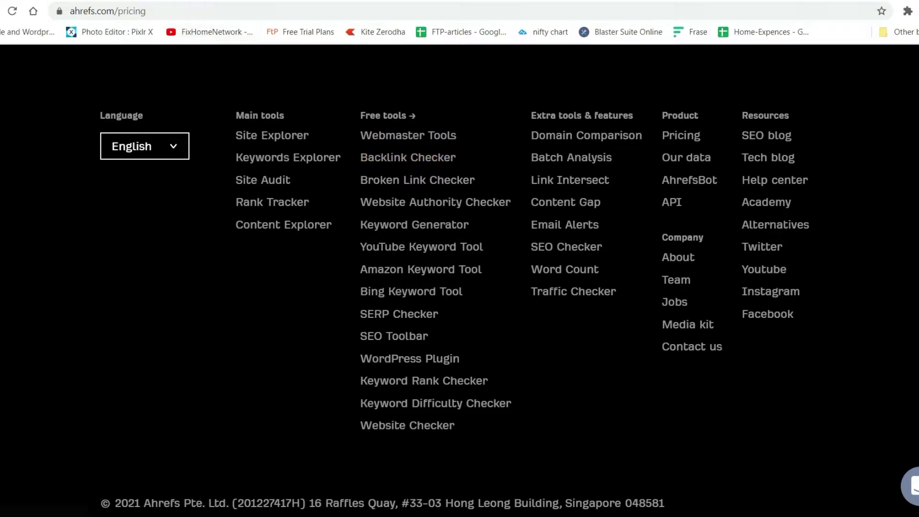
key("alt+Left")
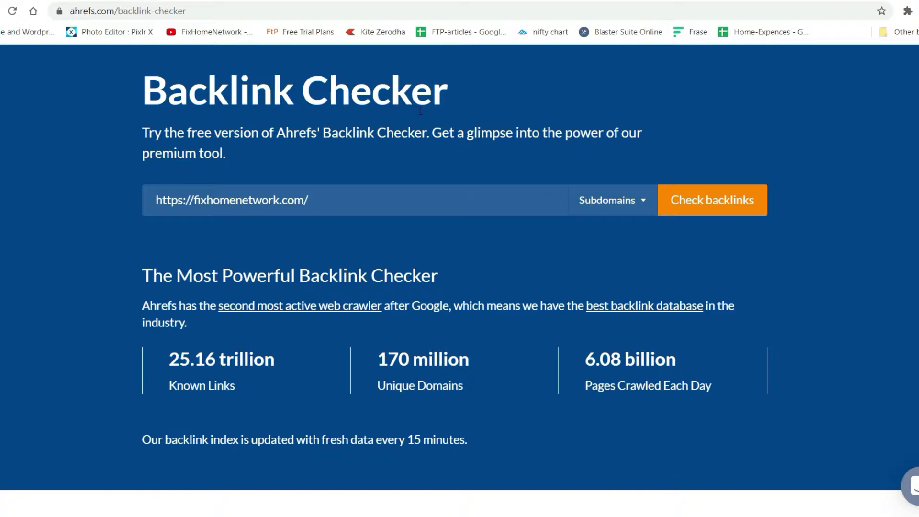
left_click(322, 199)
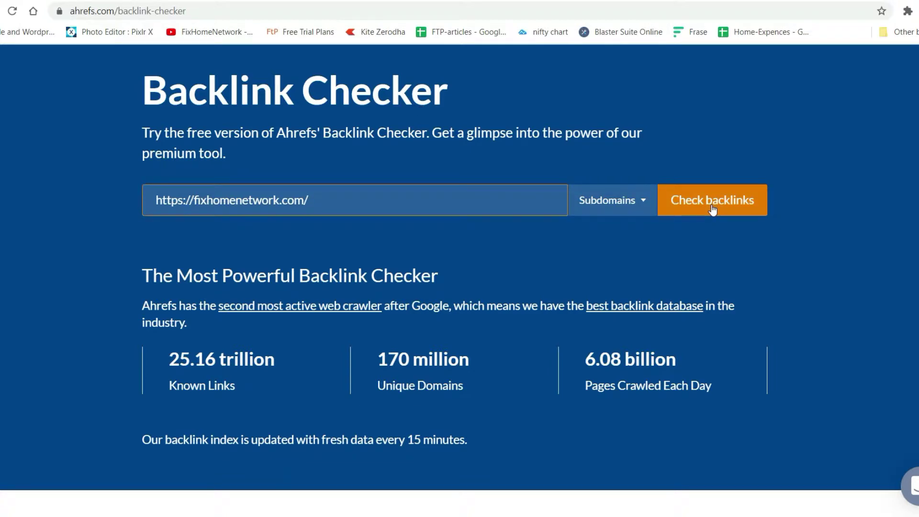
left_click(712, 209)
left_click(592, 231)
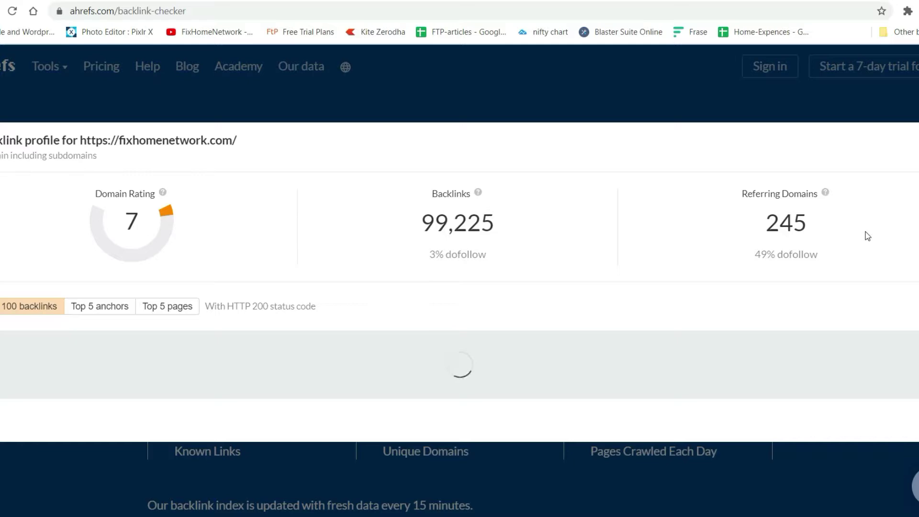
scroll(867, 236, "down", 2)
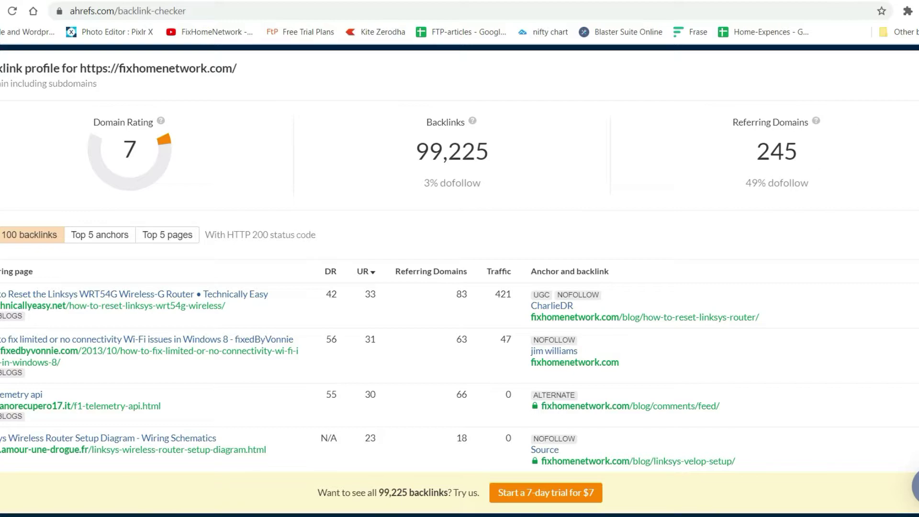
scroll(327, 256, "up", 10)
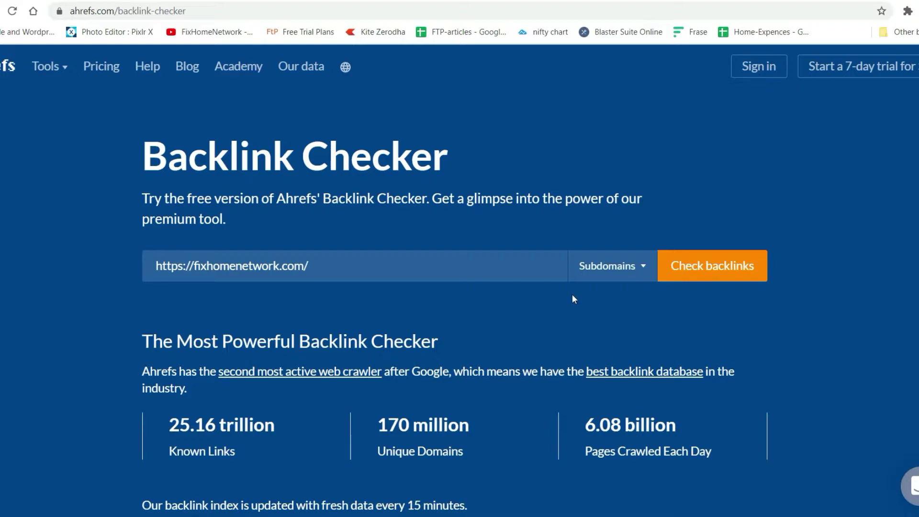
left_click(639, 271)
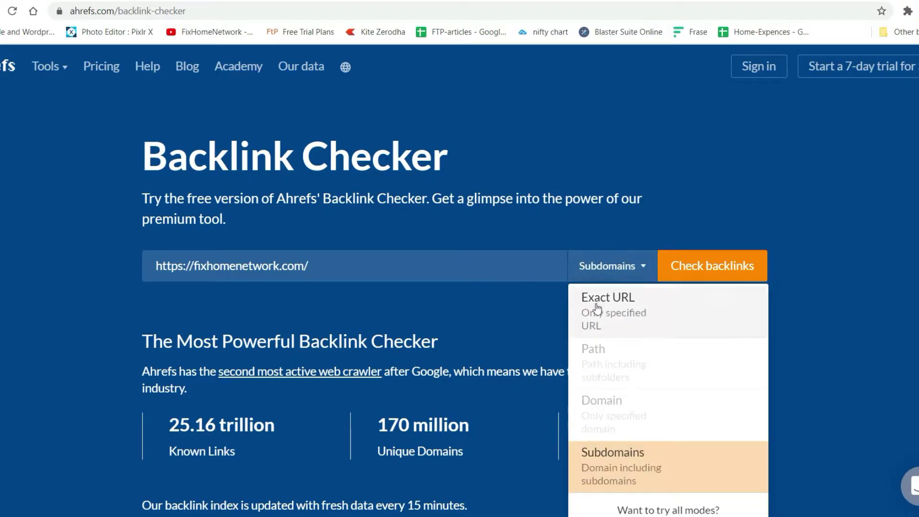
left_click(240, 1)
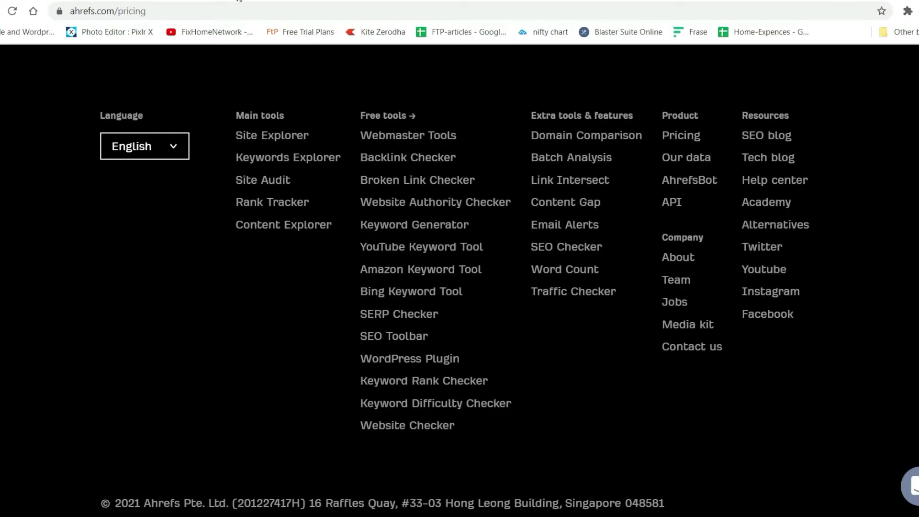
right_click(407, 181)
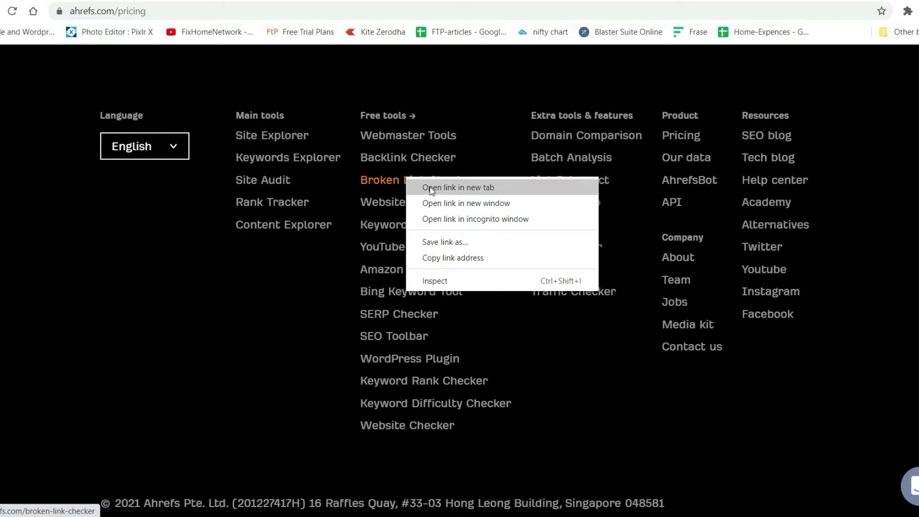
left_click(429, 186)
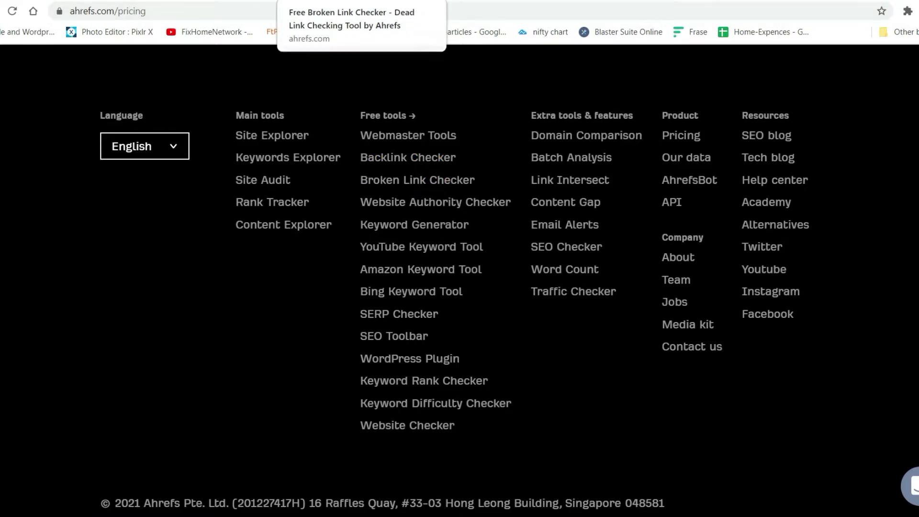
left_click(325, 1)
left_click(285, 245)
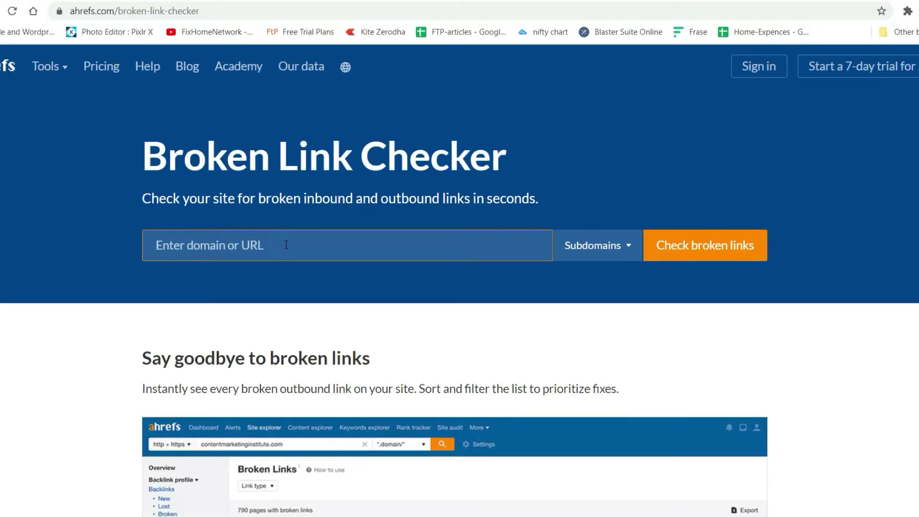
type("https://fixhomenetwork.com/")
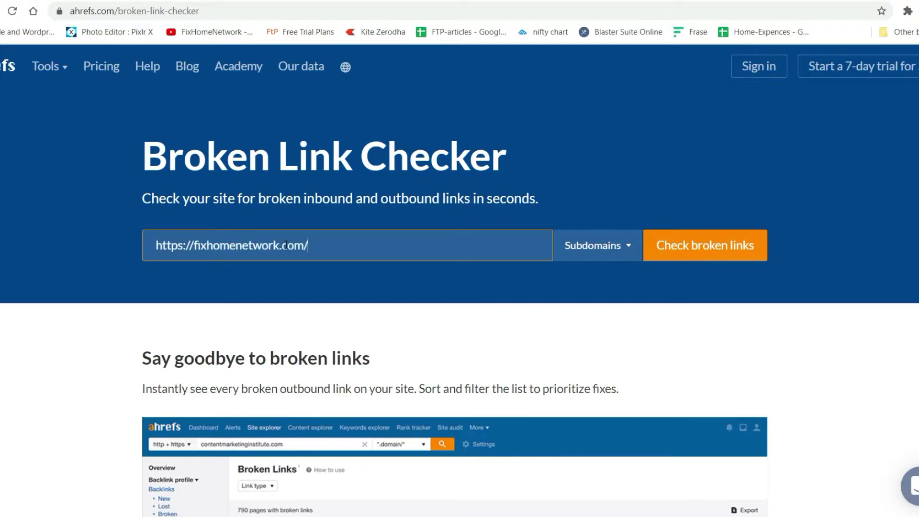
left_click(726, 252)
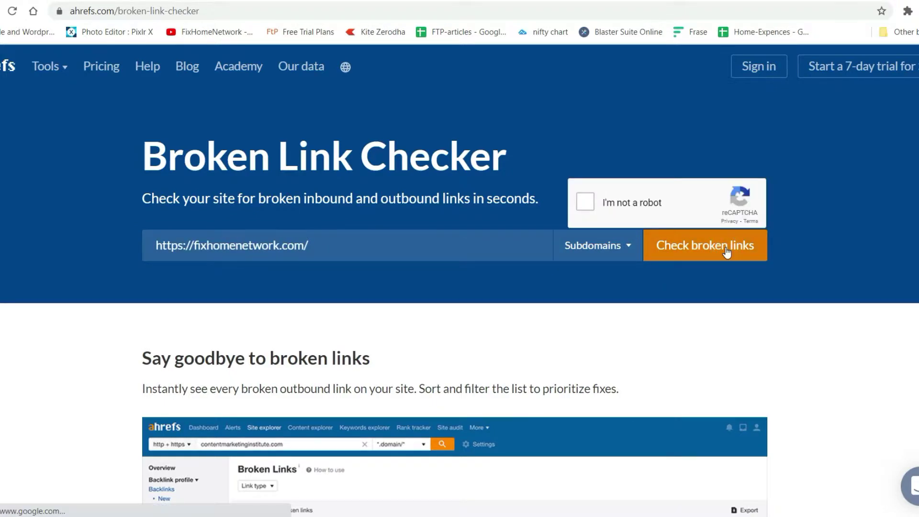
left_click(585, 204)
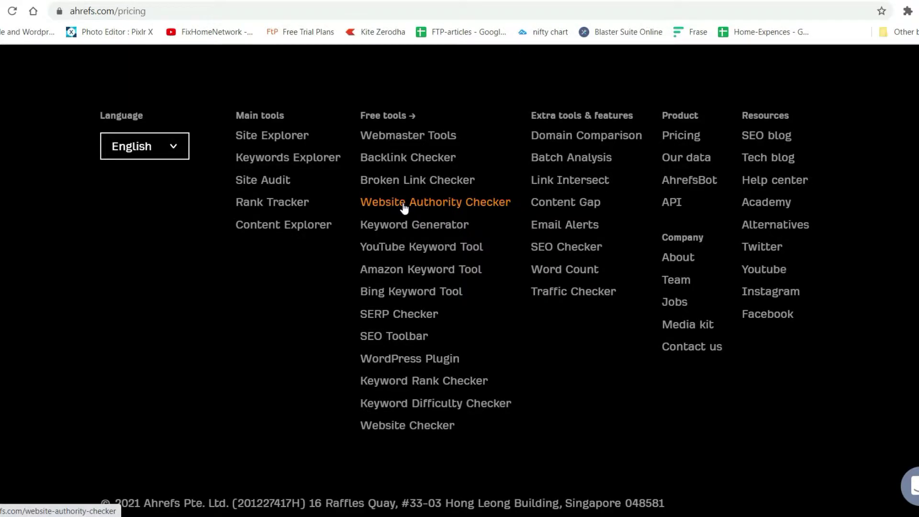
right_click(404, 206)
left_click(448, 212)
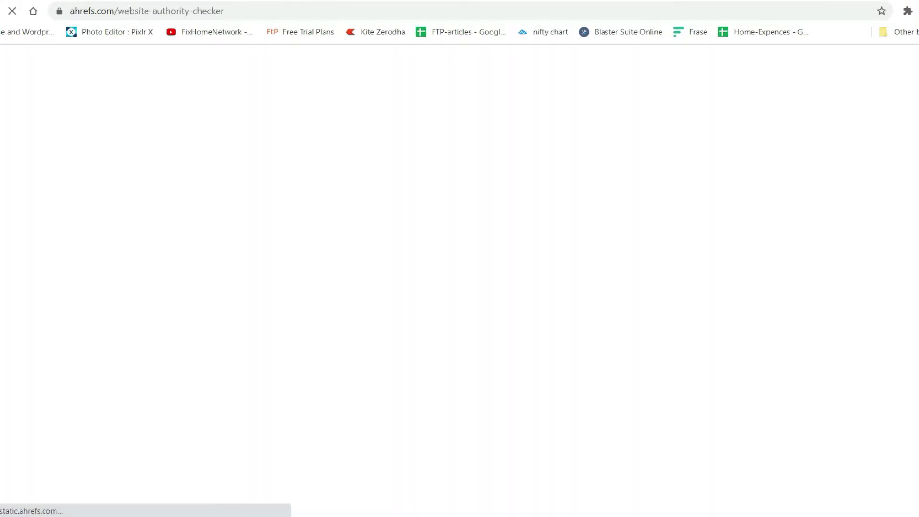
left_click(307, 2)
left_click(216, 245)
type("https://fixhomenetwork.com/")
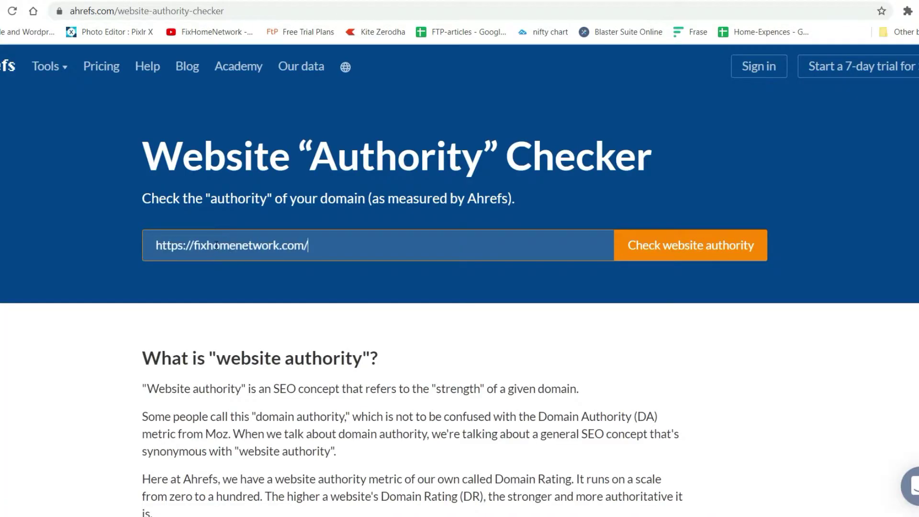
left_click(718, 253)
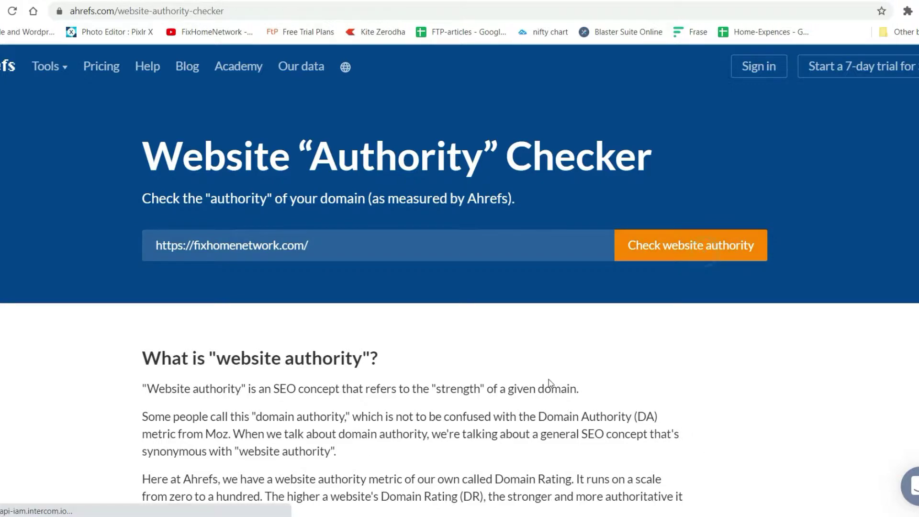
left_click(591, 210)
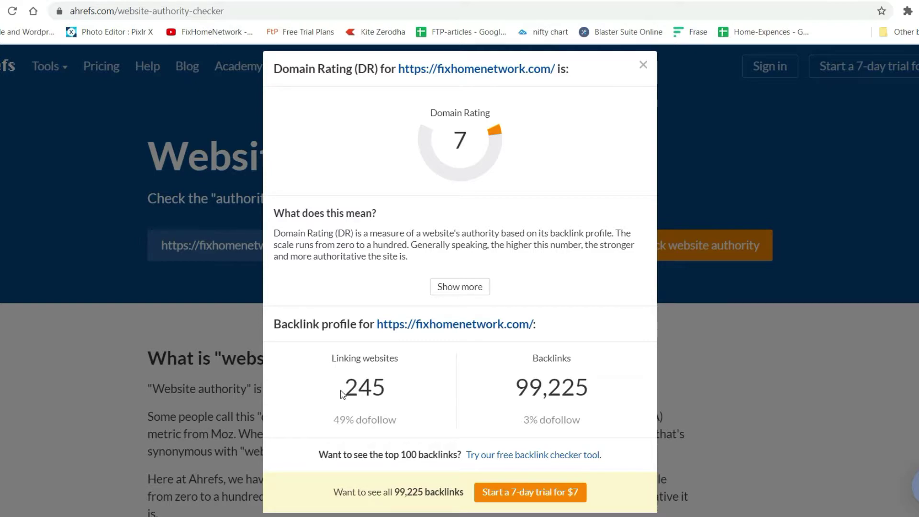
Examine the linking websites and backlinks figures in the Domain Rating results, then read how the score is calculated
left_click_drag(342, 391, 389, 397)
left_click(394, 400)
left_click_drag(516, 386, 587, 386)
left_click(549, 383)
left_click(644, 65)
scroll(423, 250, "down", 10)
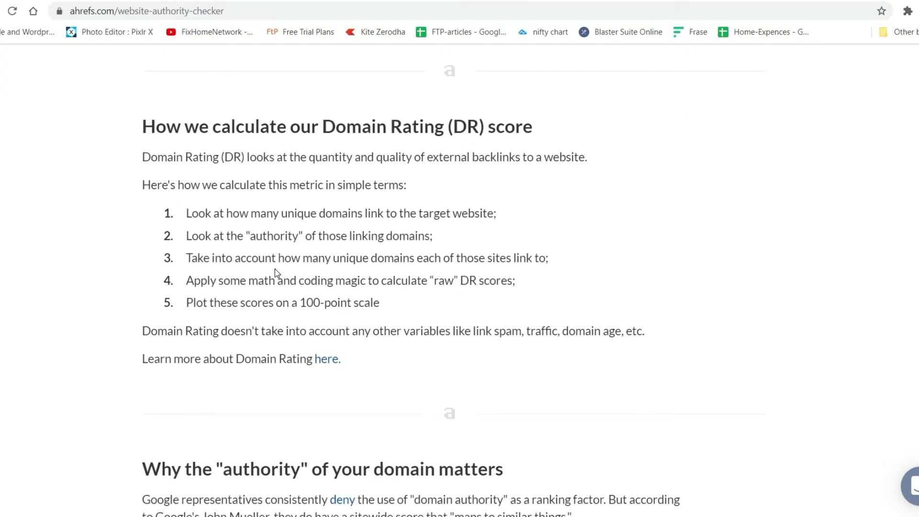
Return to the pricing page's list of free tools and open the Keyword Generator in a new tab
key("alt+Left")
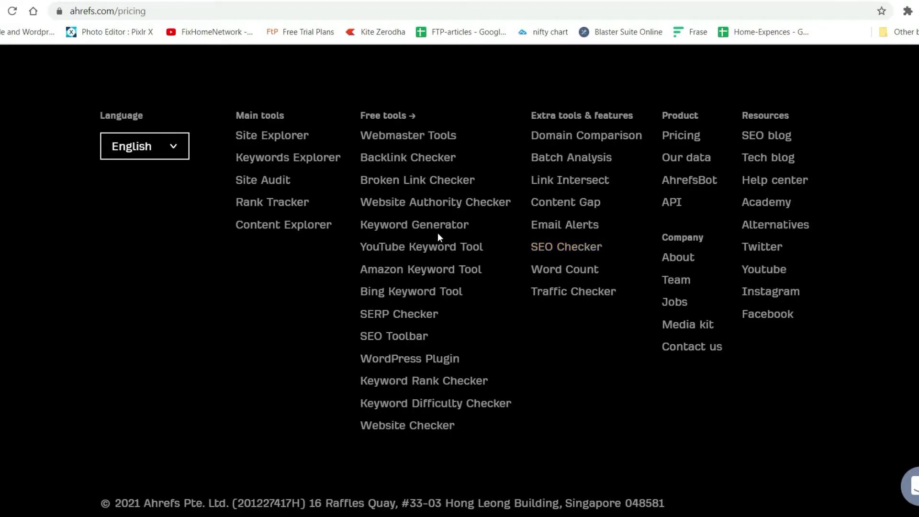
right_click(398, 201)
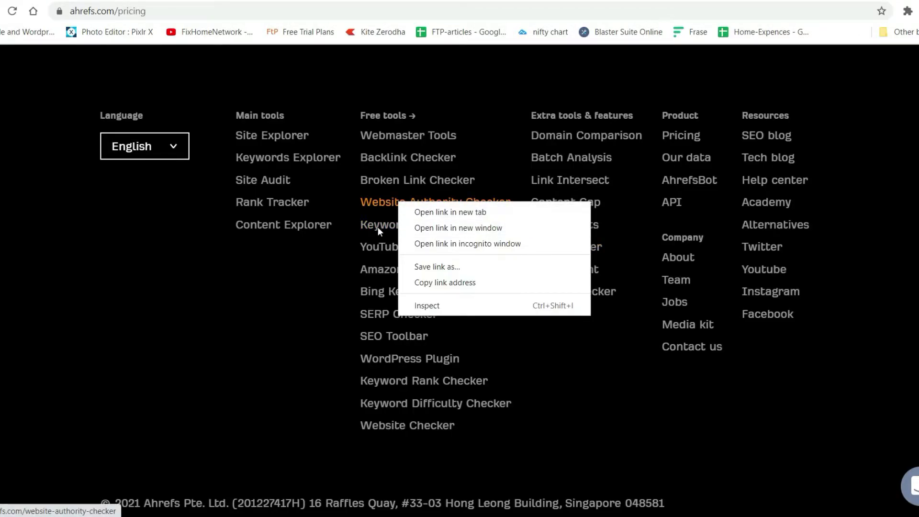
left_click(251, 293)
right_click(409, 223)
left_click(437, 234)
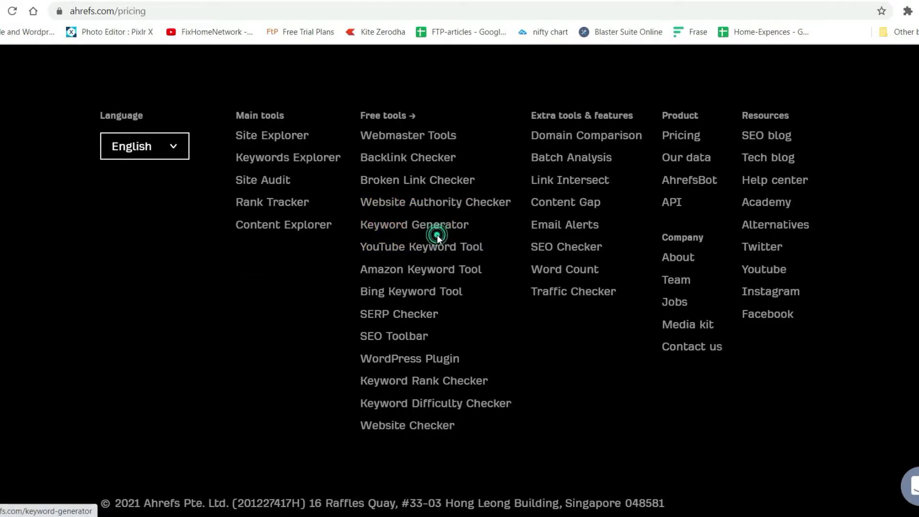
left_click(268, 0)
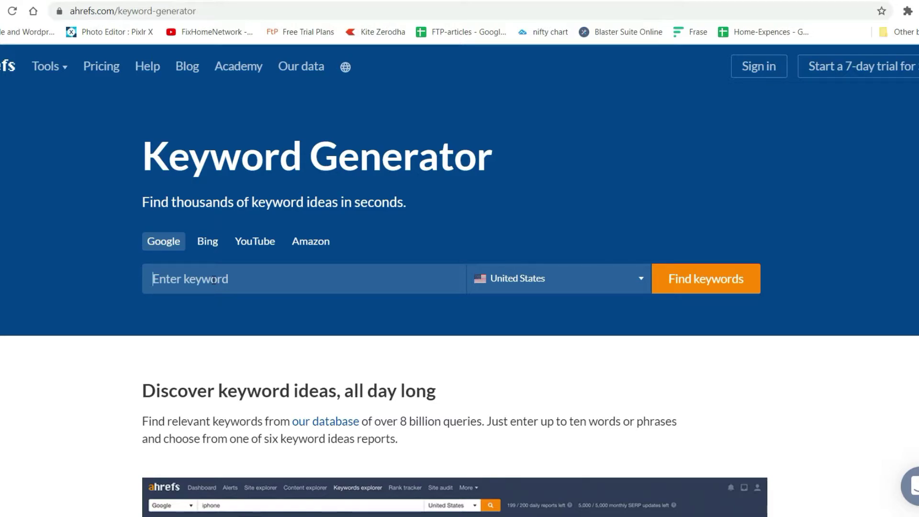
Generate Google keyword ideas for "linksys router setup" in the United States and look through the resulting list
type("link")
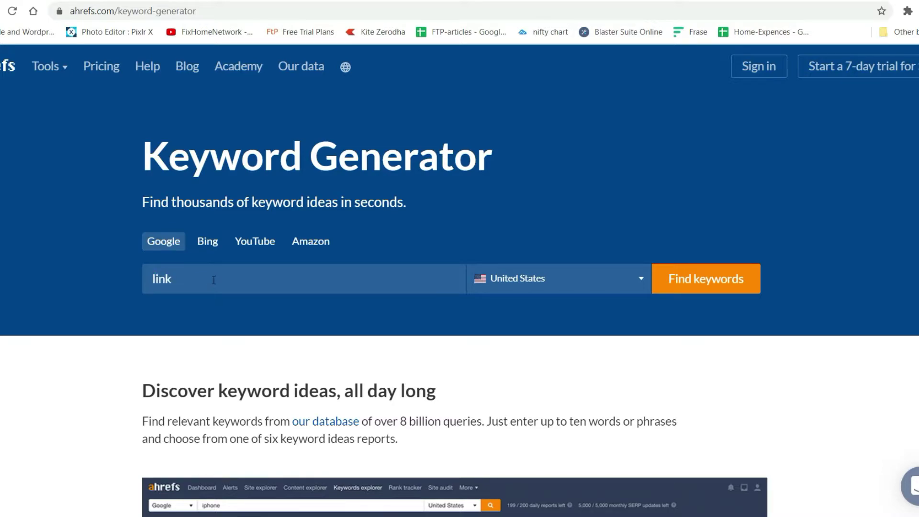
type("sys router setup")
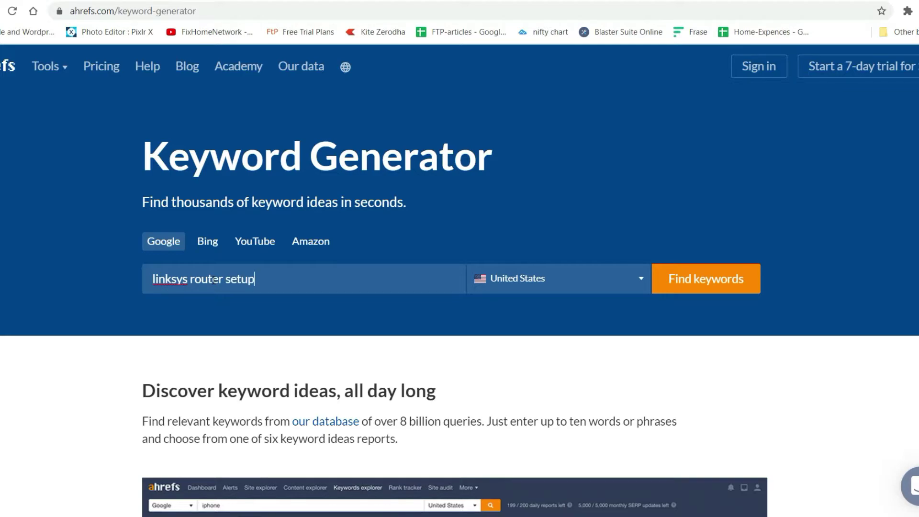
left_click(707, 284)
left_click(582, 239)
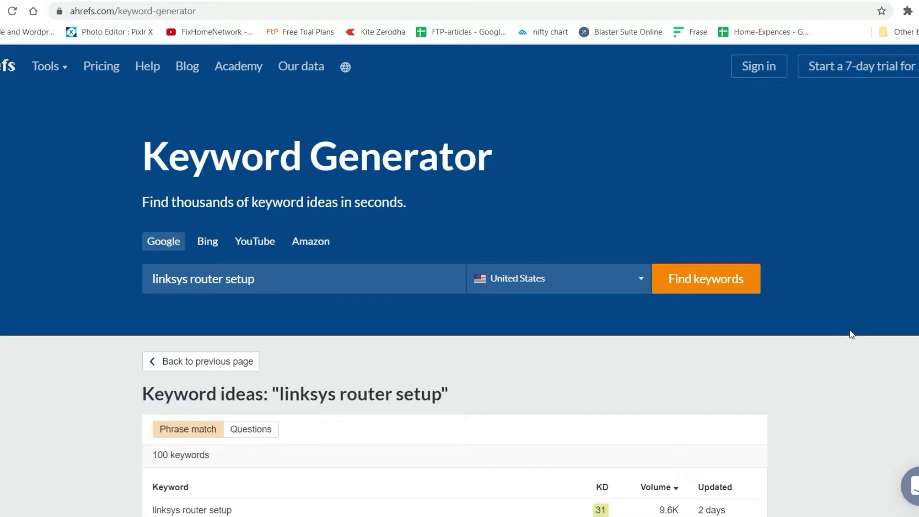
scroll(853, 334, "down", 2)
scroll(850, 330, "down", 4)
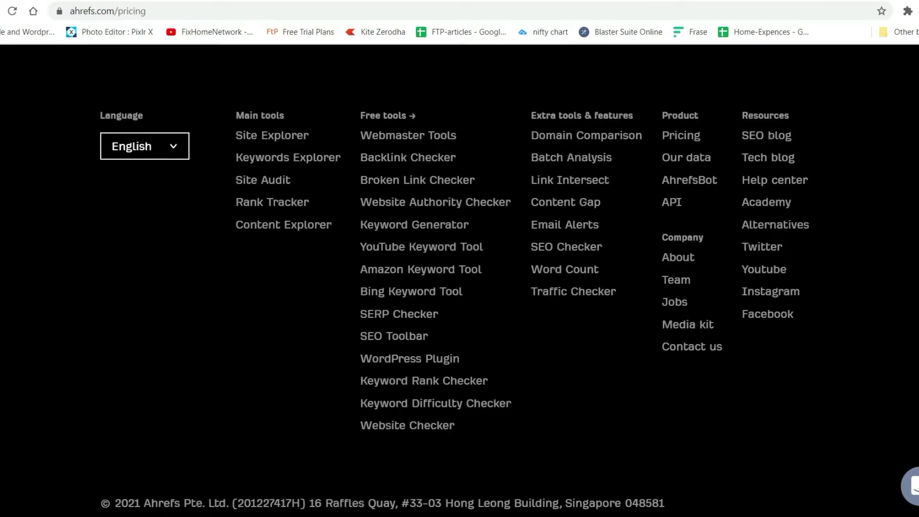
Open the YouTube Keyword Tool from the free tools list in a new tab and switch to it
right_click(402, 249)
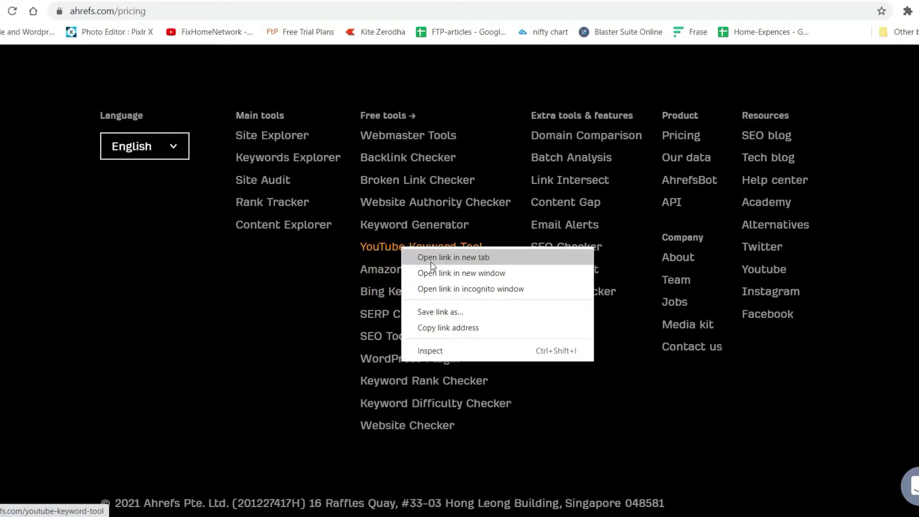
left_click(431, 258)
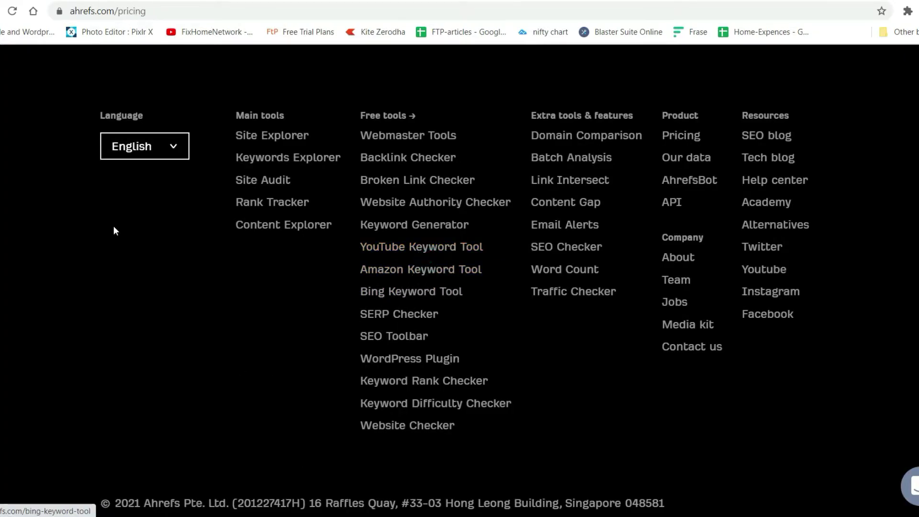
left_click(260, 1)
Find YouTube keyword ideas for "how to get backlinks" in the United States, look through them, and return to the free tools list
left_click(225, 284)
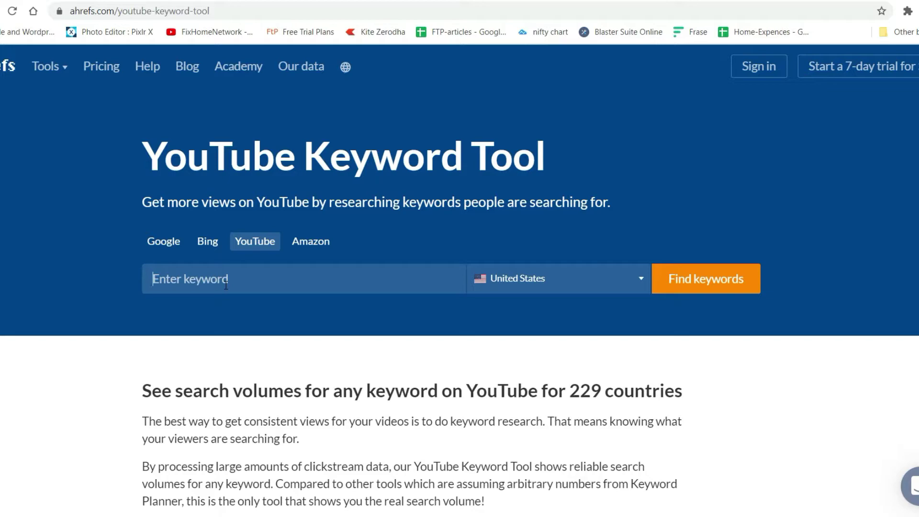
type("how to")
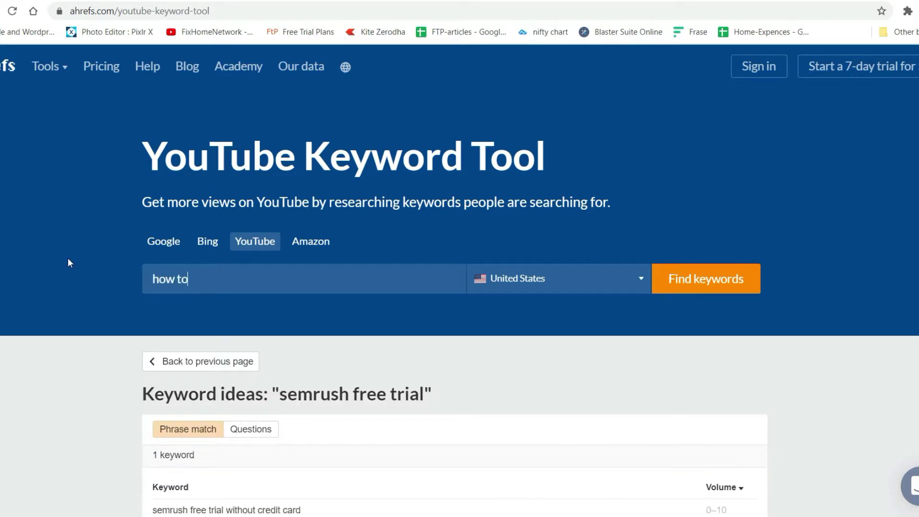
type(" get backlinks")
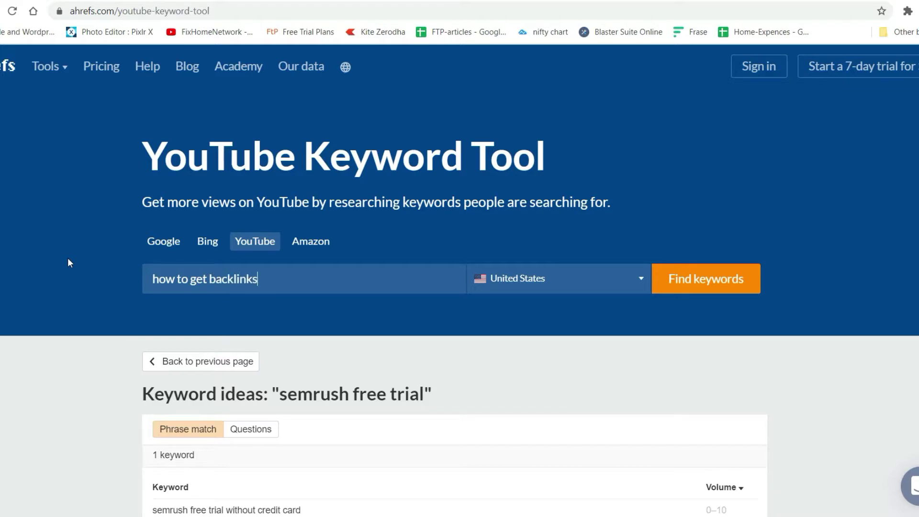
left_click(697, 277)
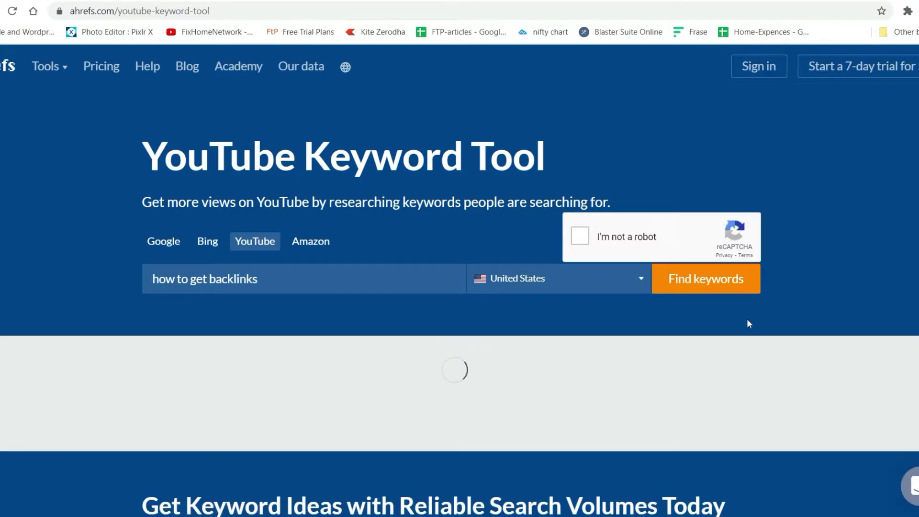
left_click(581, 237)
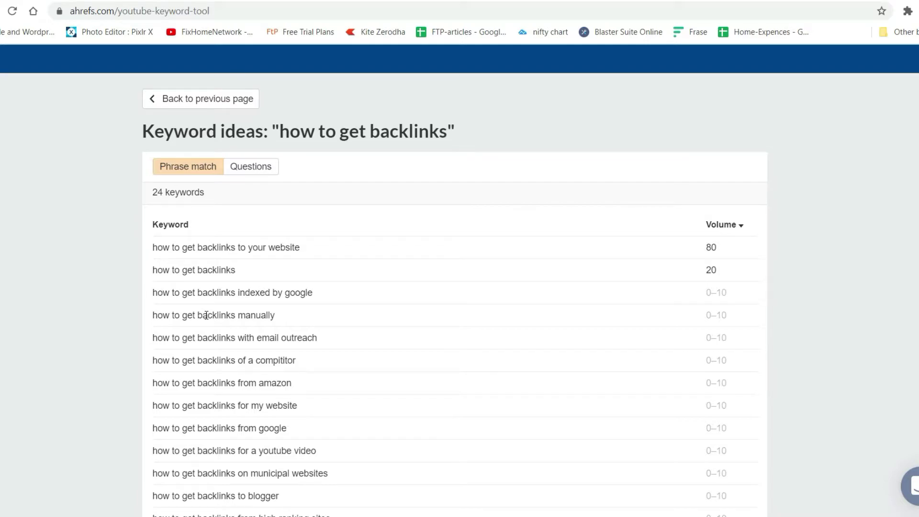
scroll(205, 315, "down", 1)
scroll(111, 318, "up", 6)
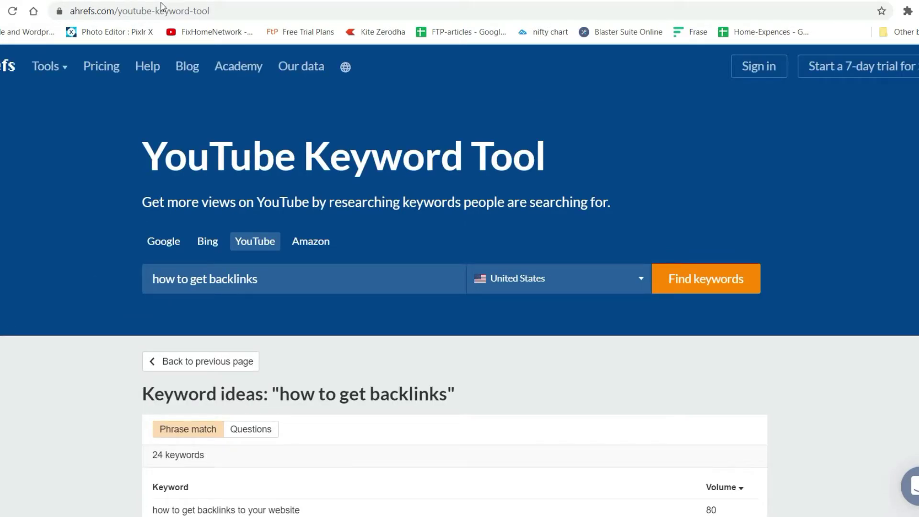
key("alt+Left")
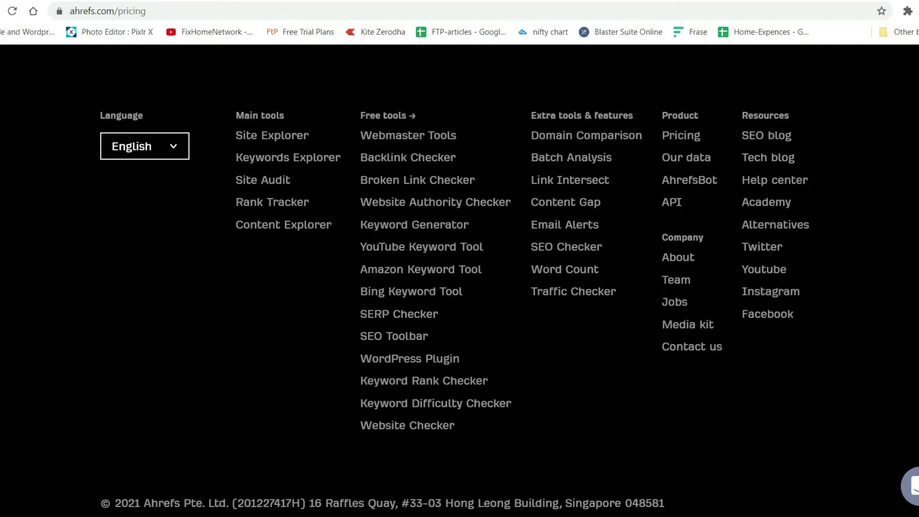
Open the Amazon Keyword Tool in a new tab, then find and review United States keyword ideas for "samsung mobile"
right_click(405, 269)
left_click(432, 275)
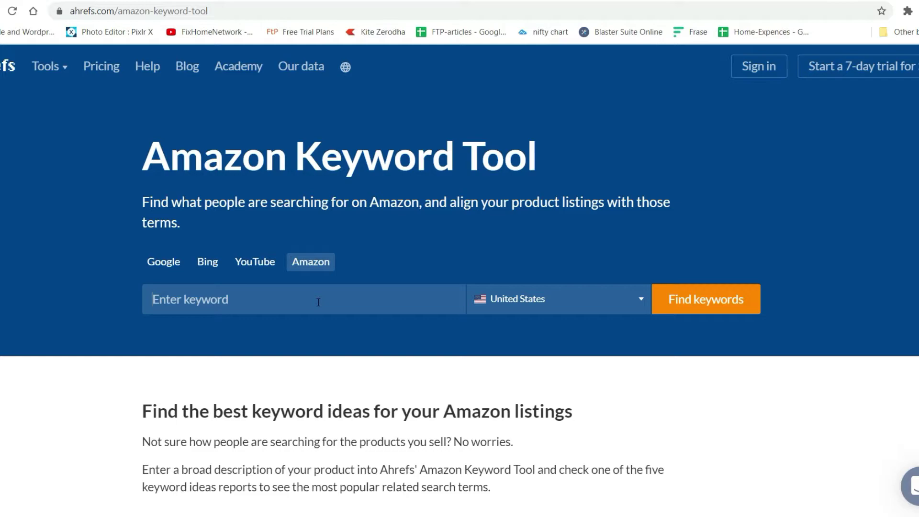
type("samsun")
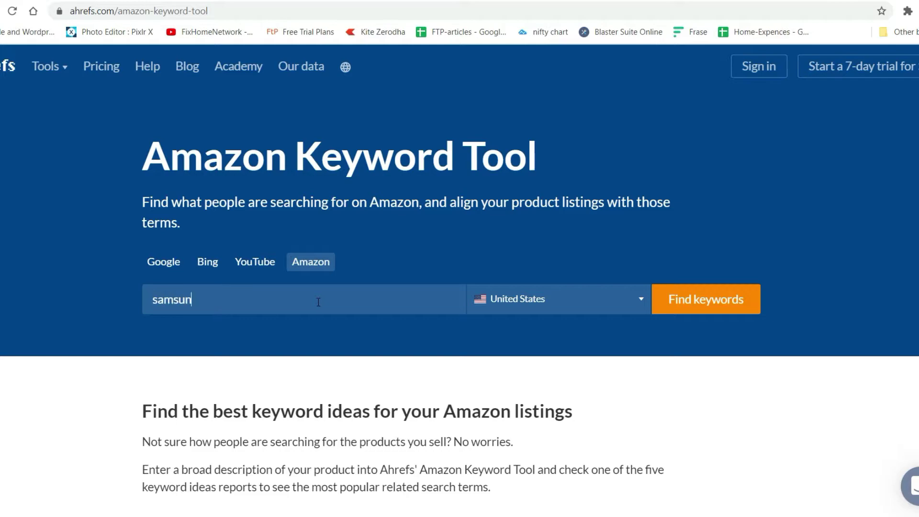
type("g mobile")
left_click(714, 298)
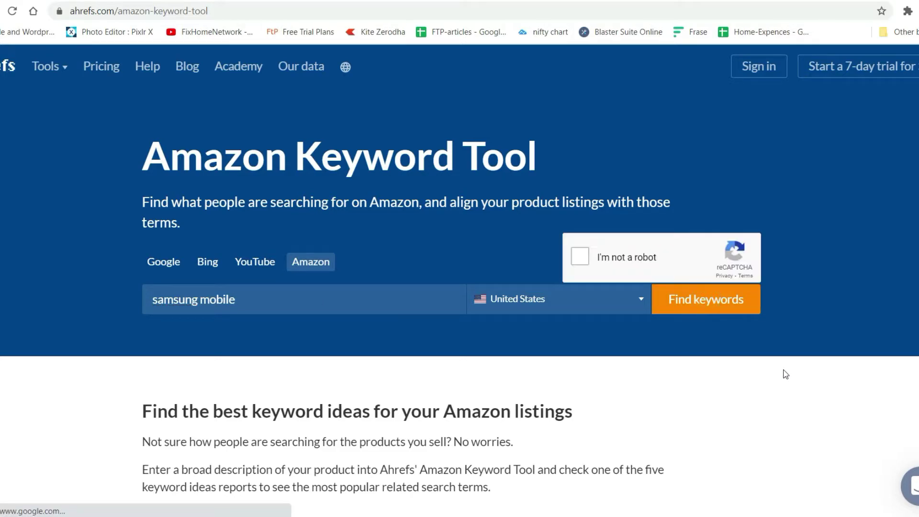
left_click(579, 257)
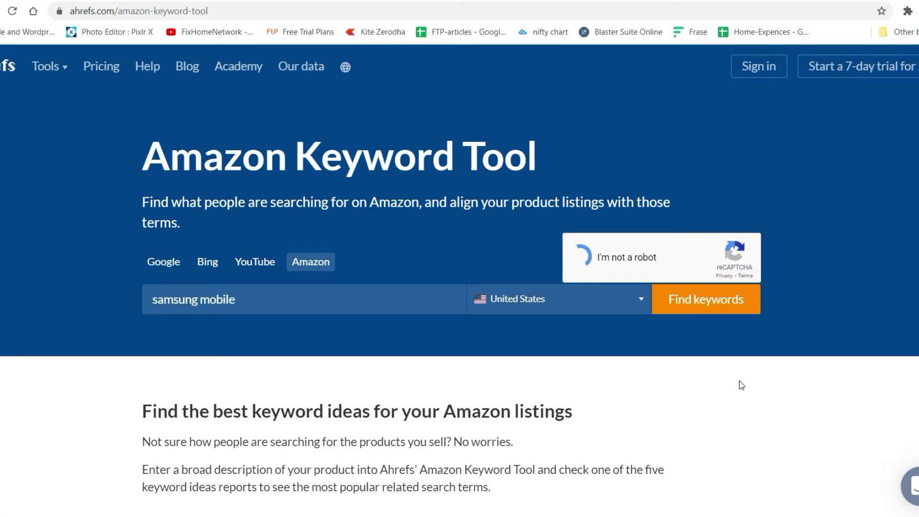
scroll(742, 385, "down", 4)
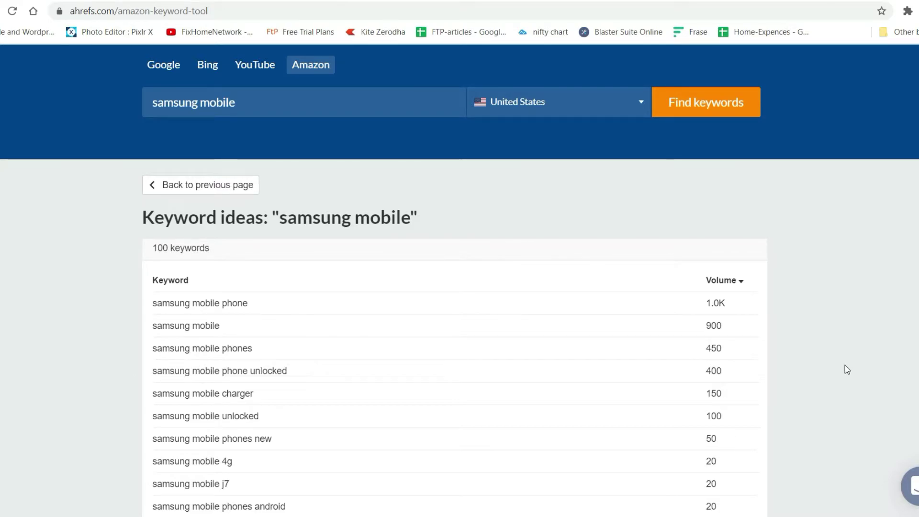
scroll(847, 369, "up", 4)
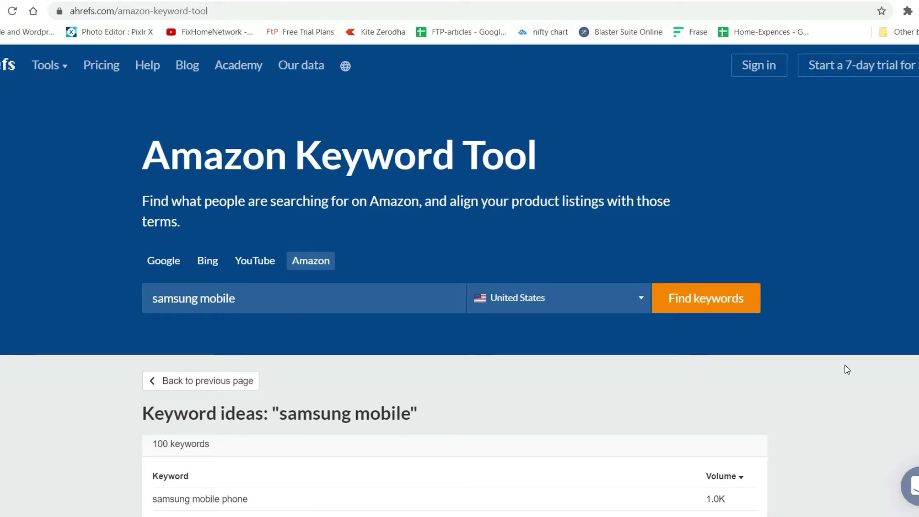
scroll(848, 370, "down", 4)
scroll(847, 369, "down", 1)
scroll(847, 370, "up", 5)
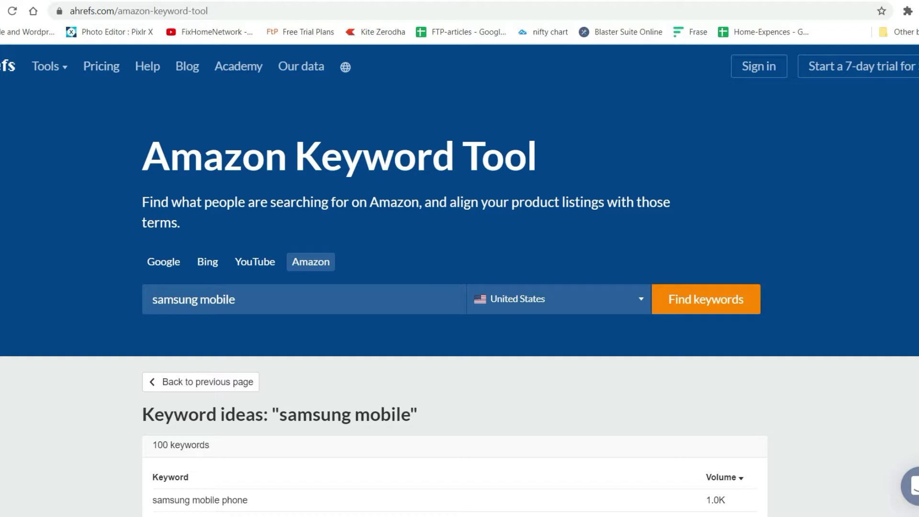
Return to the pricing page's free tools list and open the Bing Keyword Tool in a new tab
left_click(101, 66)
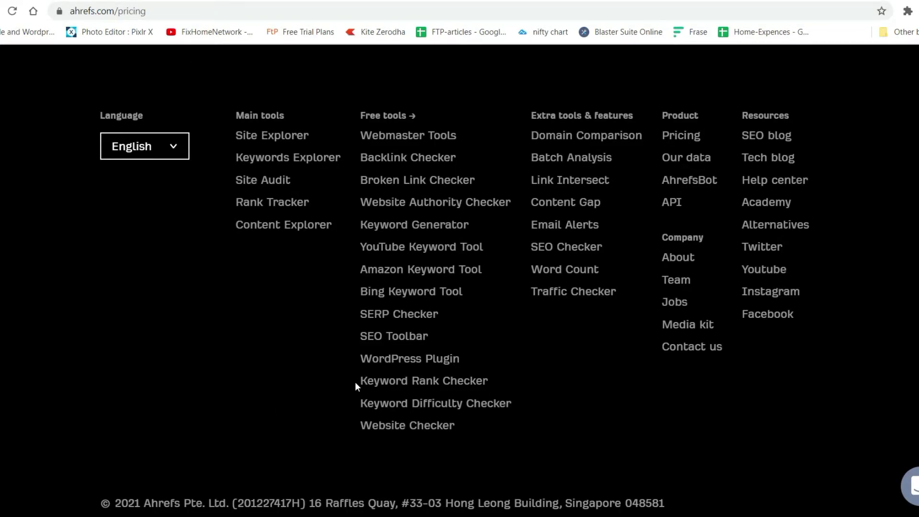
right_click(386, 293)
left_click(415, 301)
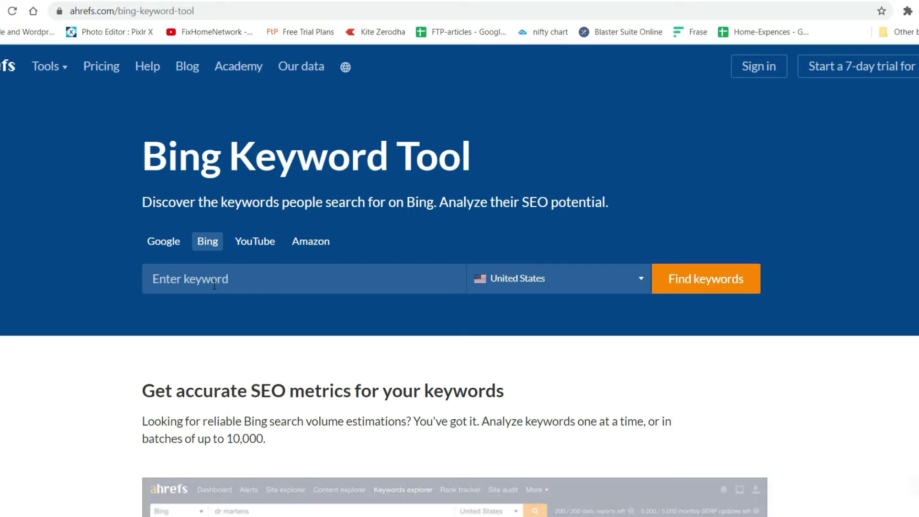
Find Bing keyword ideas for "linksys router setup" in the United States and look through the phrase-match list
left_click(215, 285)
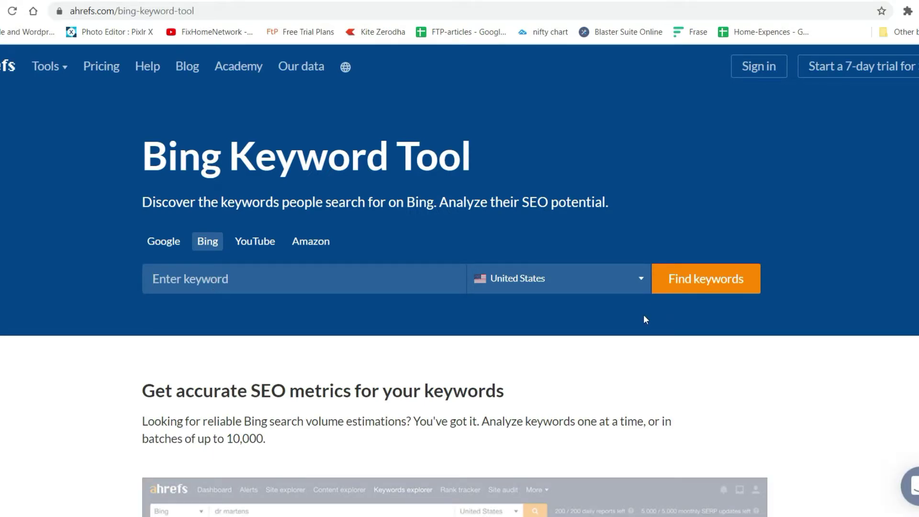
type("linksys")
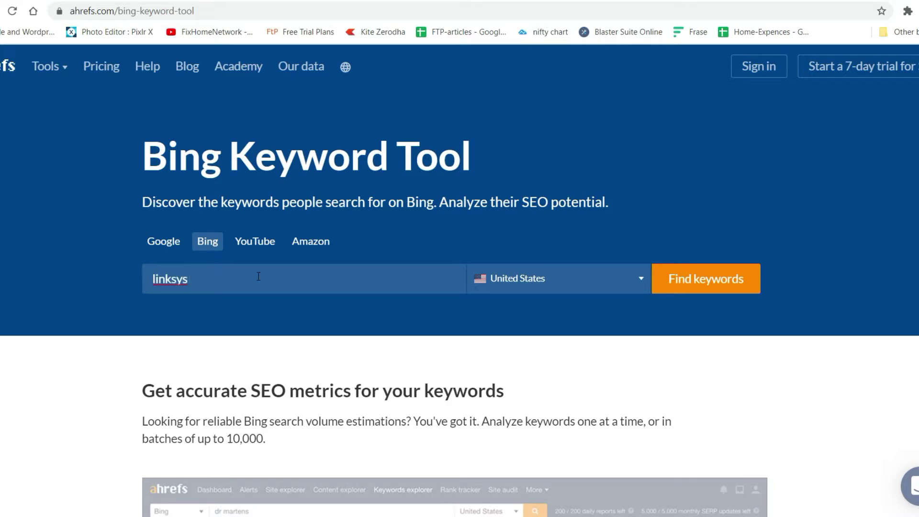
type(" router setp")
key("BackSpace")
type("up")
left_click(691, 291)
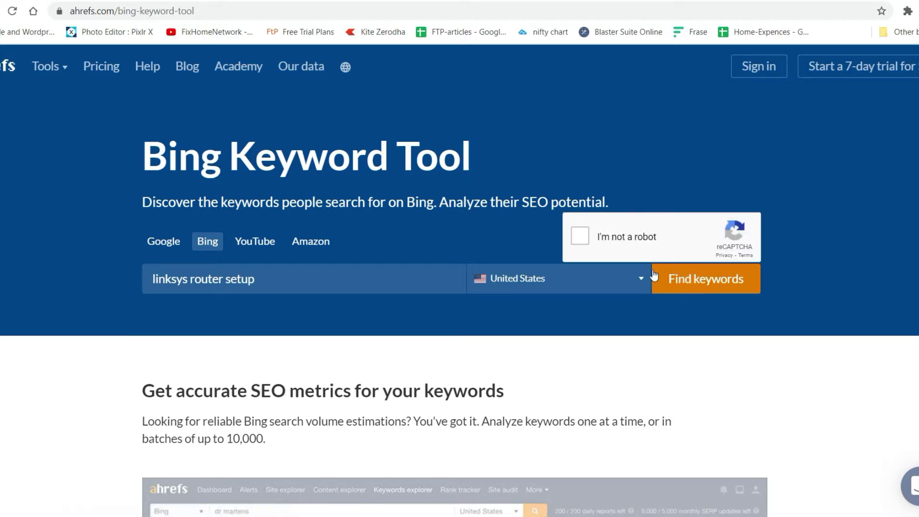
left_click(585, 240)
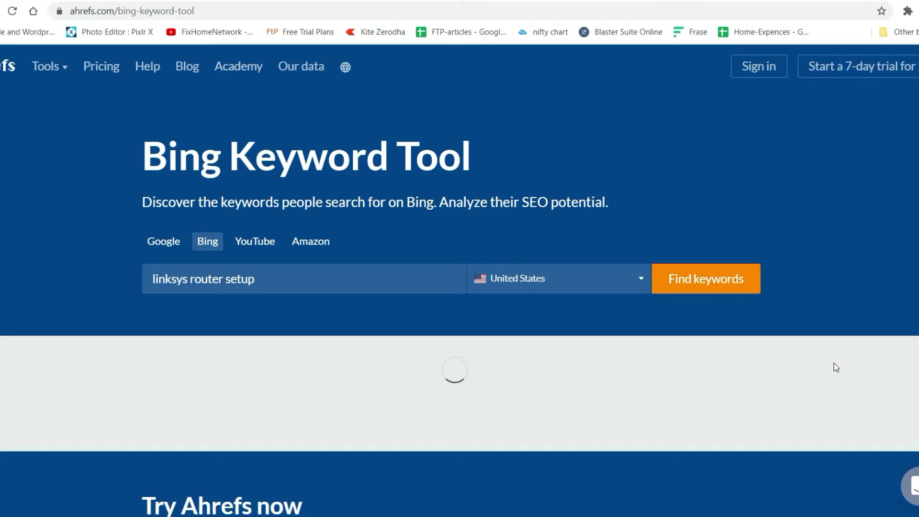
scroll(834, 364, "down", 5)
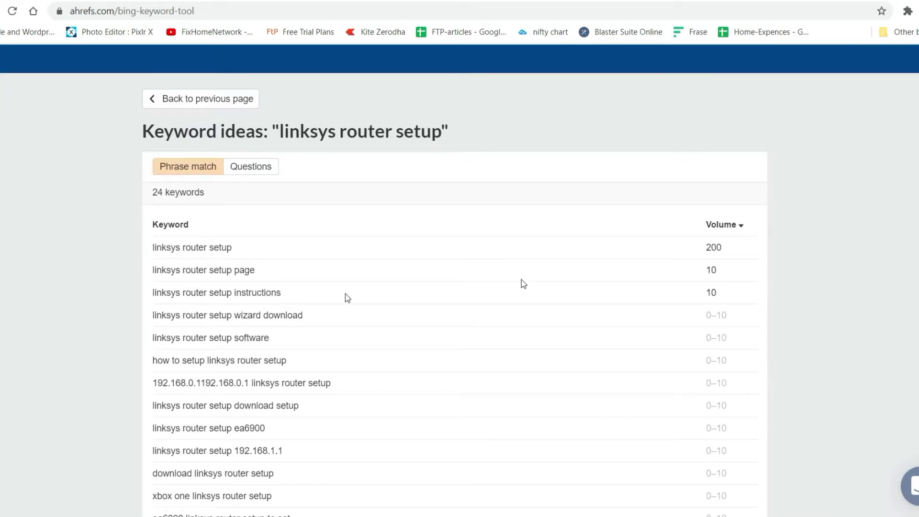
scroll(725, 340, "up", 5)
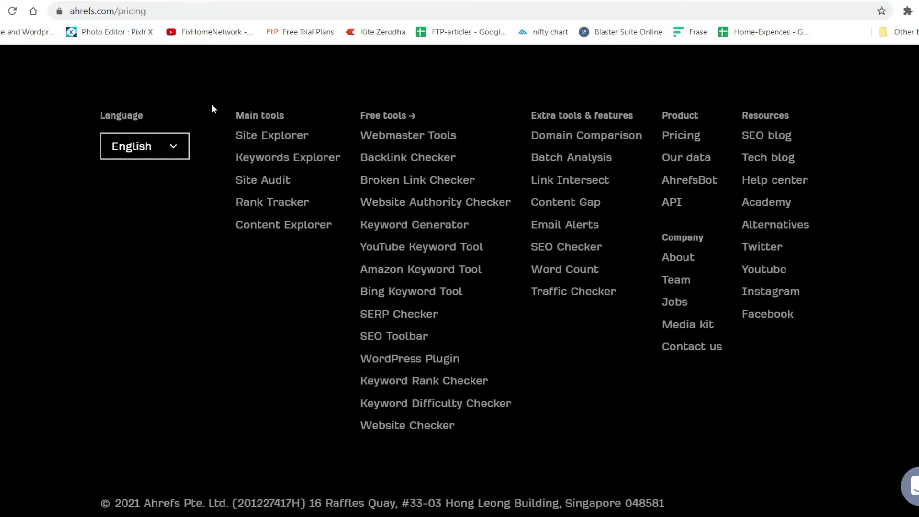
Open the SERP Checker from the free tools list in a new tab and look over its introduction
right_click(416, 314)
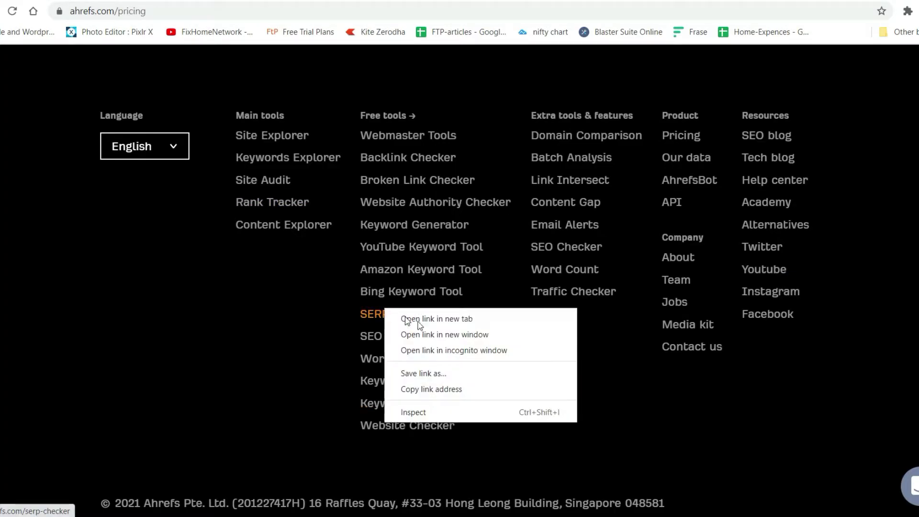
left_click(417, 321)
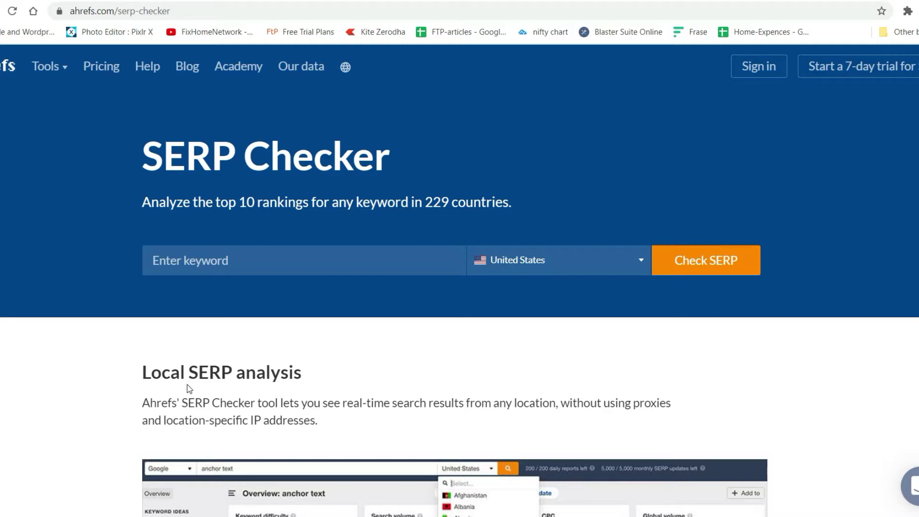
scroll(190, 389, "down", 4)
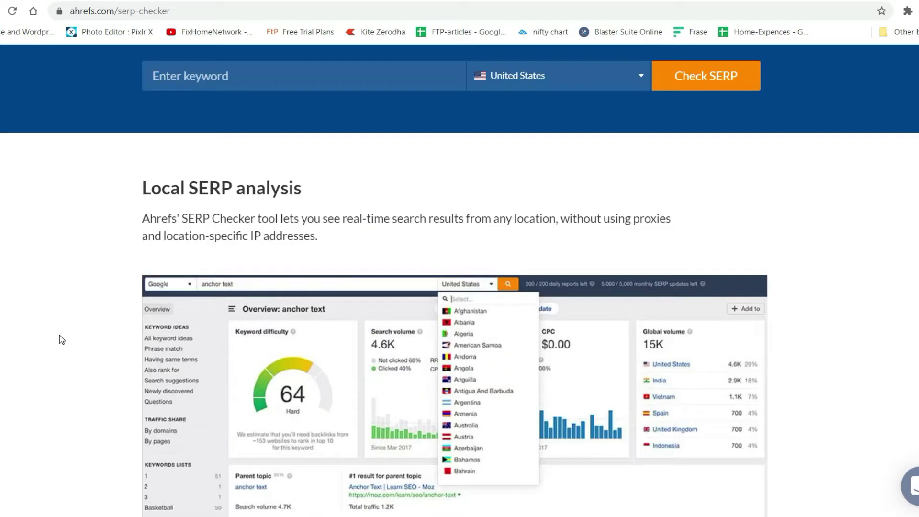
scroll(60, 339, "up", 4)
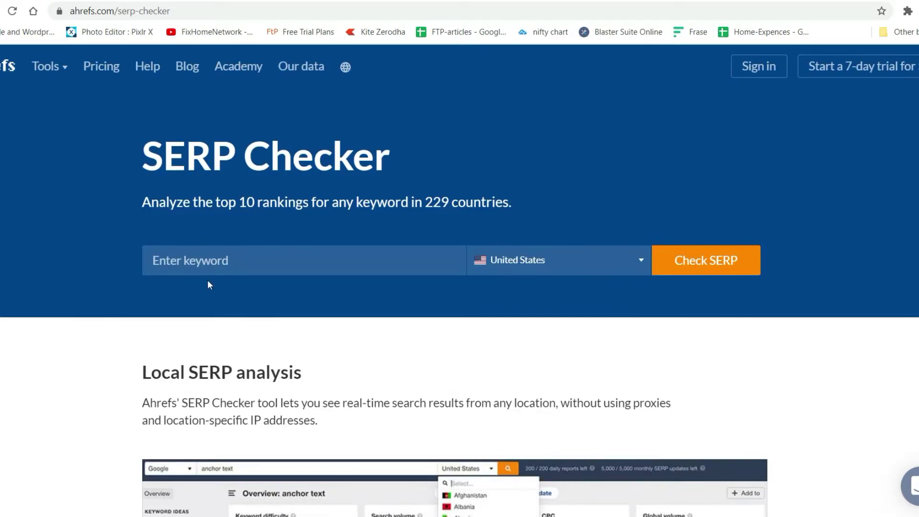
Check the top 10 rankings for the keyword "linksys e900 setup" in the United States
left_click(196, 254)
type("linksys e")
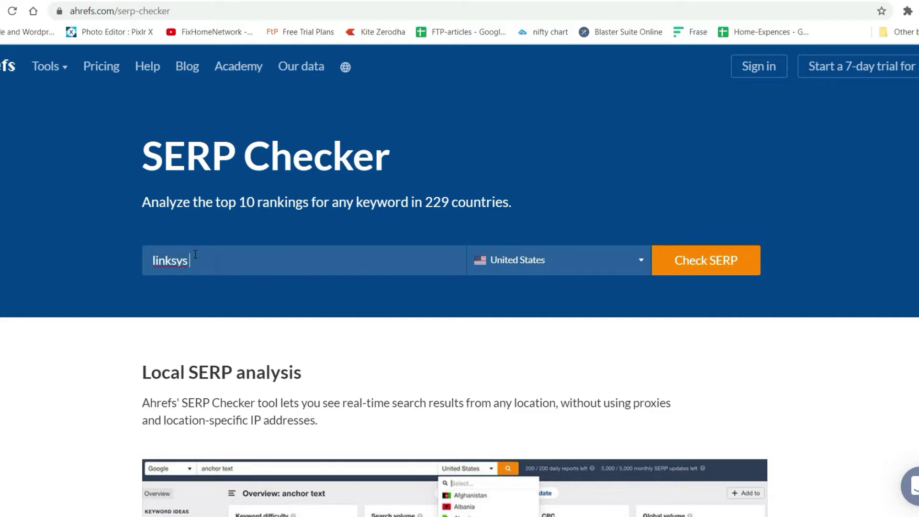
type("900 setup")
left_click(708, 277)
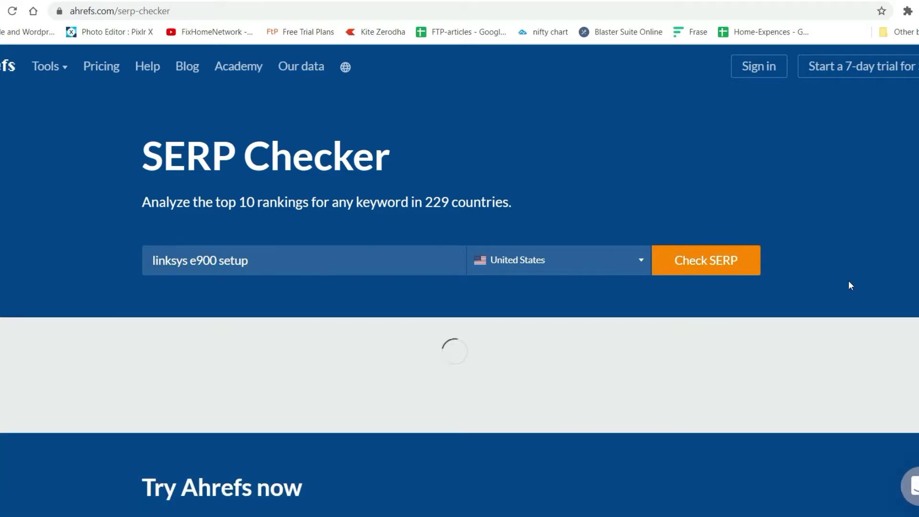
Examine the SERP overview for "linksys e900 setup", including each ranked page's AR, DR, UR, backlinks, domains, traffic and keywords
scroll(851, 285, "down", 1)
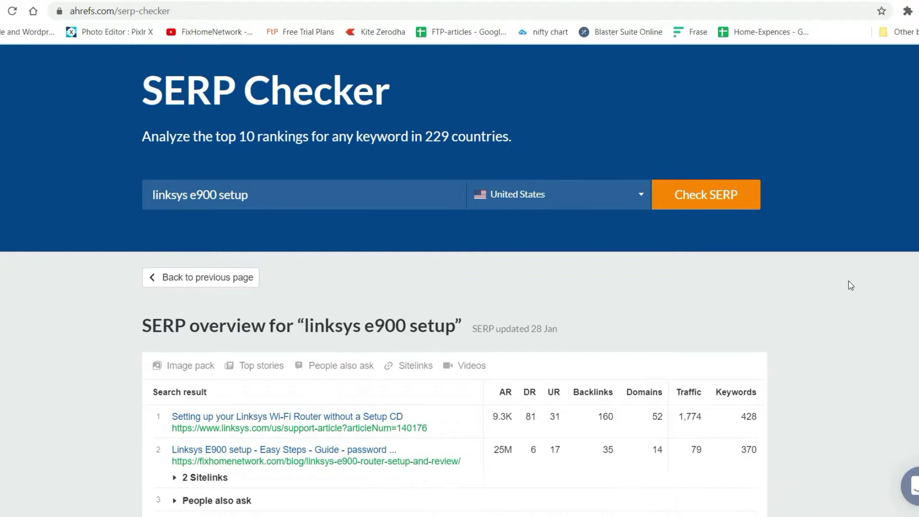
scroll(850, 285, "down", 2)
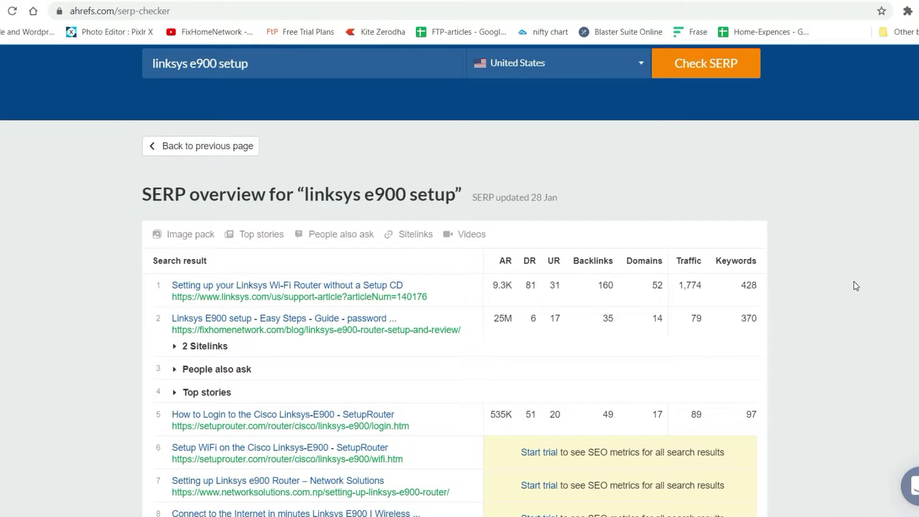
scroll(213, 142, "up", 1)
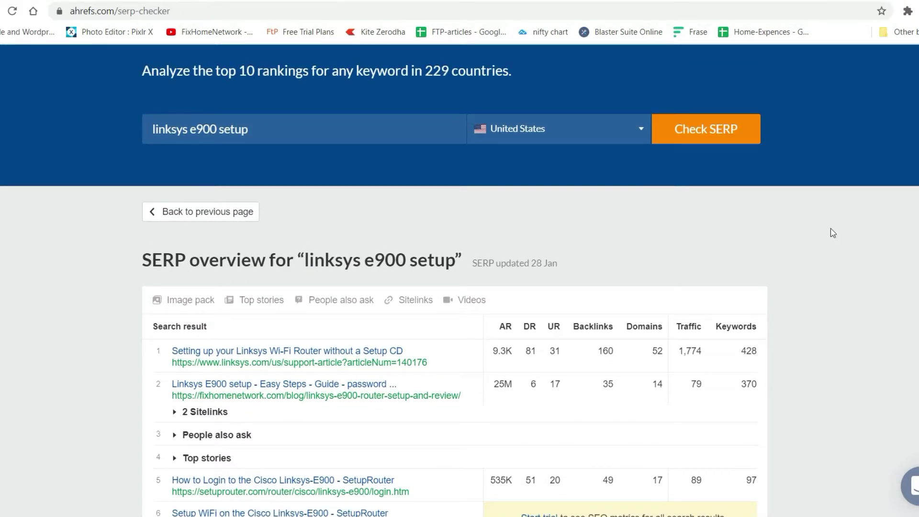
scroll(833, 233, "down", 3)
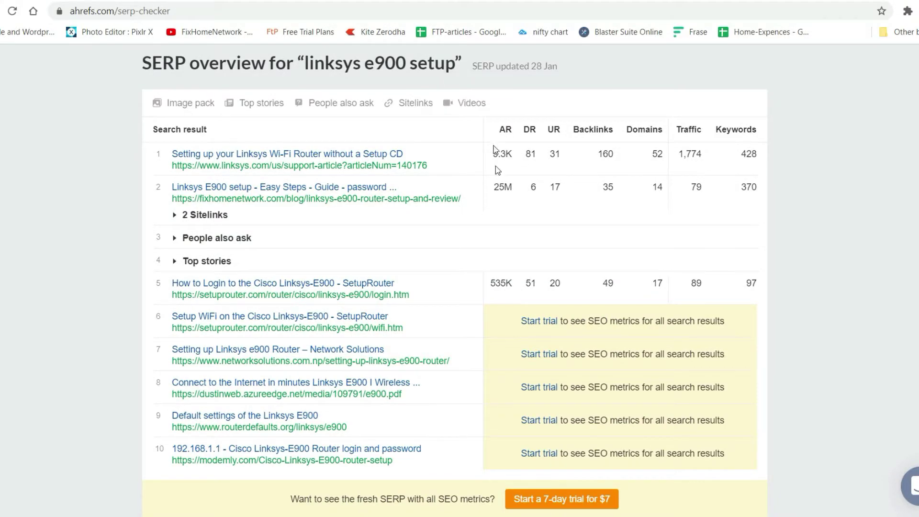
mouse_move(507, 136)
scroll(826, 316, "down", 3)
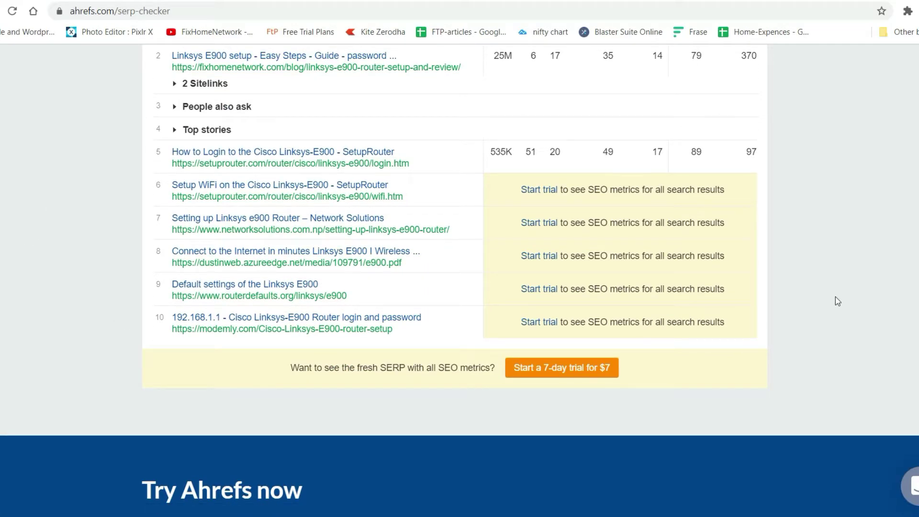
scroll(838, 301, "up", 5)
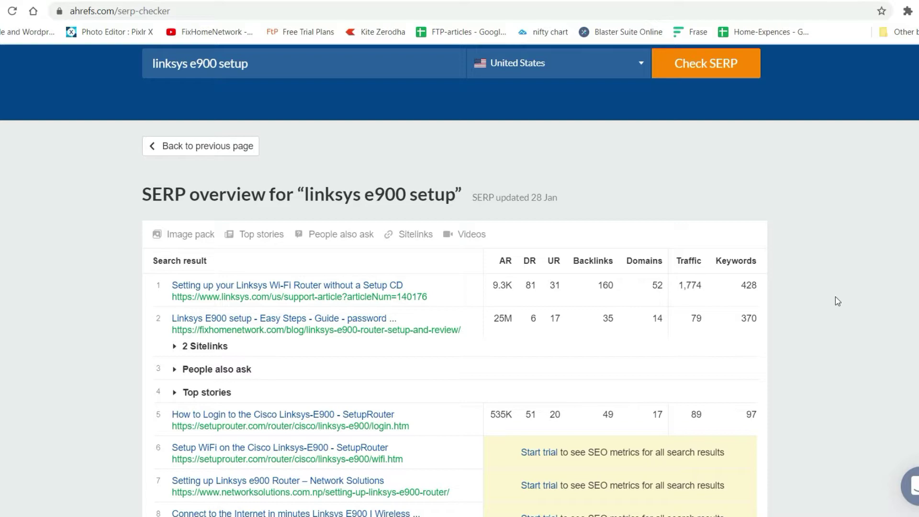
scroll(837, 301, "up", 1)
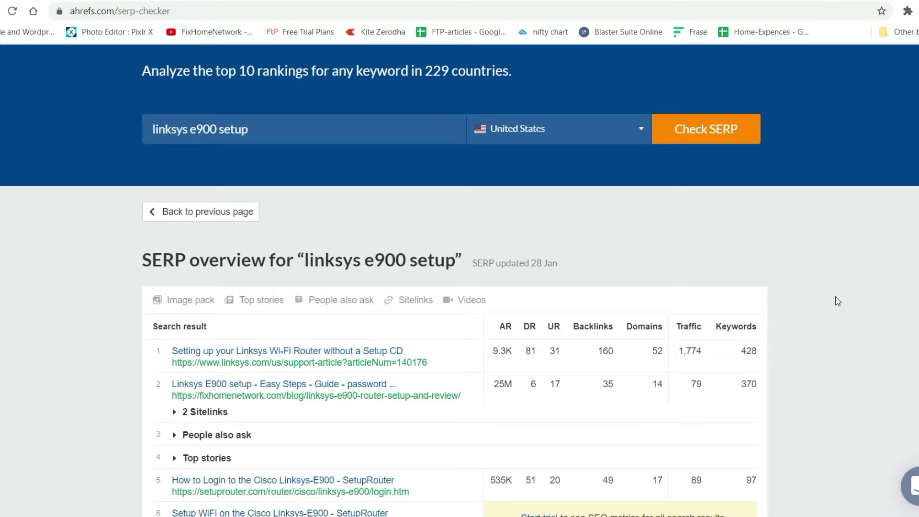
scroll(837, 301, "down", 2)
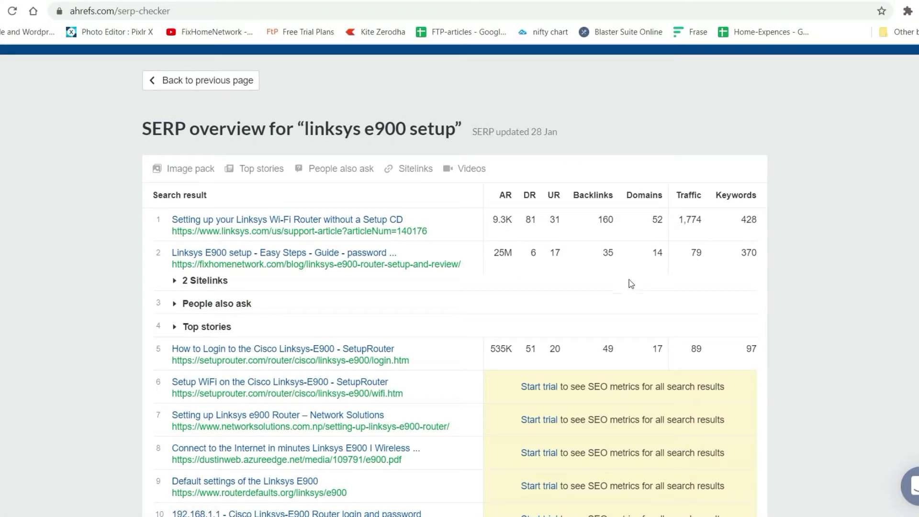
scroll(82, 277, "up", 2)
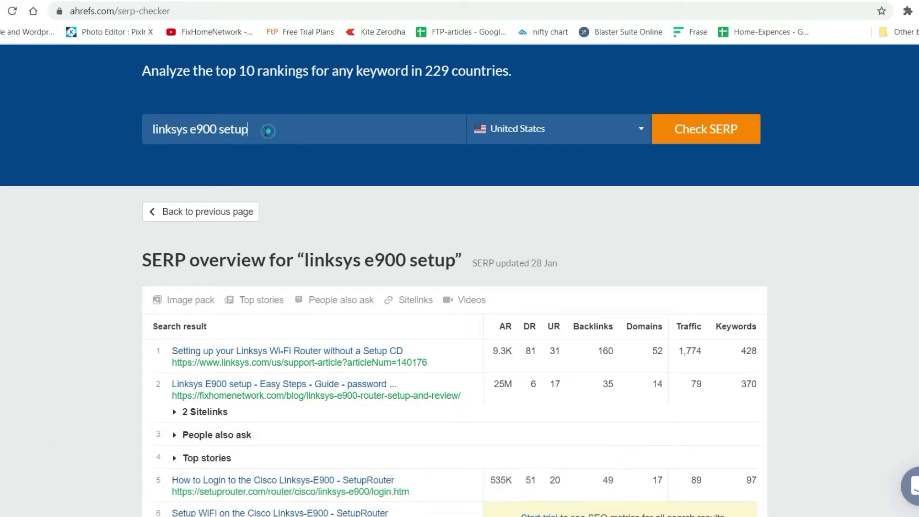
Search Google in the incognito window for the copied keyword "linksys e900 setup" and compare fixhomenetwork.com's ranking with the SERP overview
left_click_drag(254, 129, 112, 139)
key("ctrl+c")
key("alt+Tab")
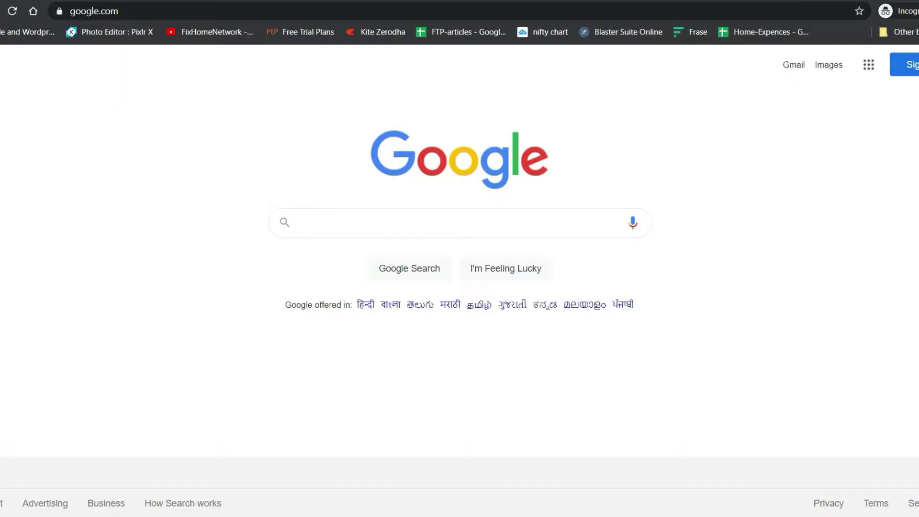
left_click(375, 226)
key("ctrl+v")
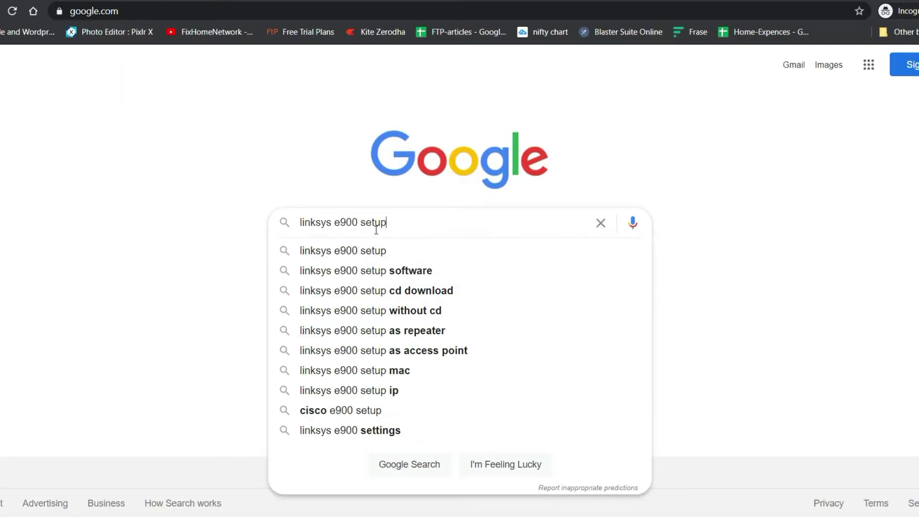
key("Return")
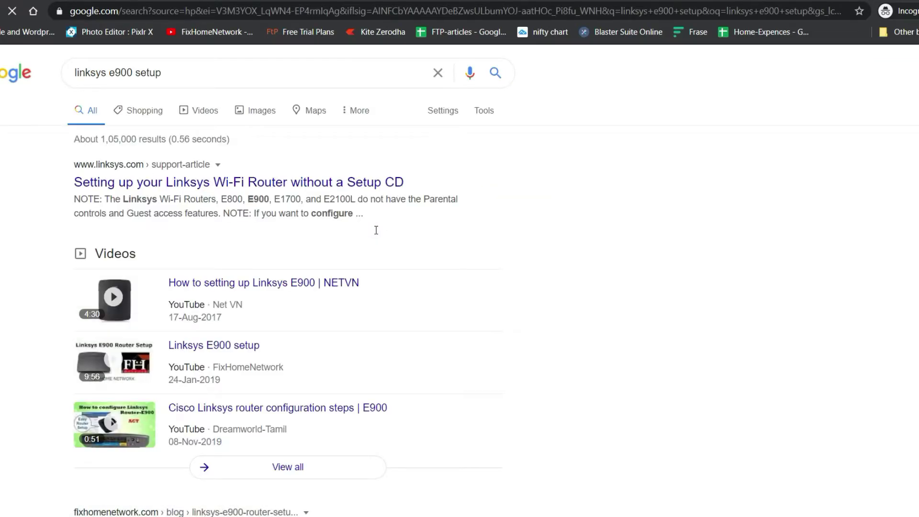
scroll(144, 287, "down", 5)
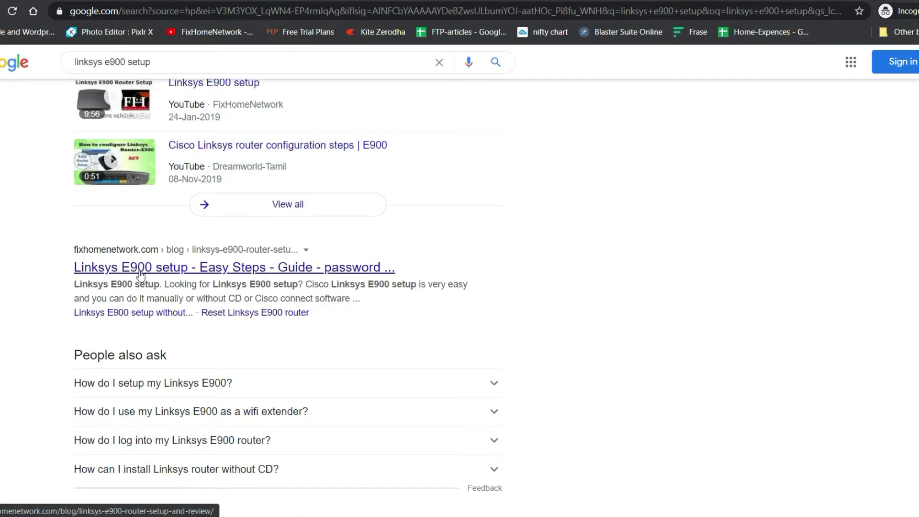
left_click(261, 474)
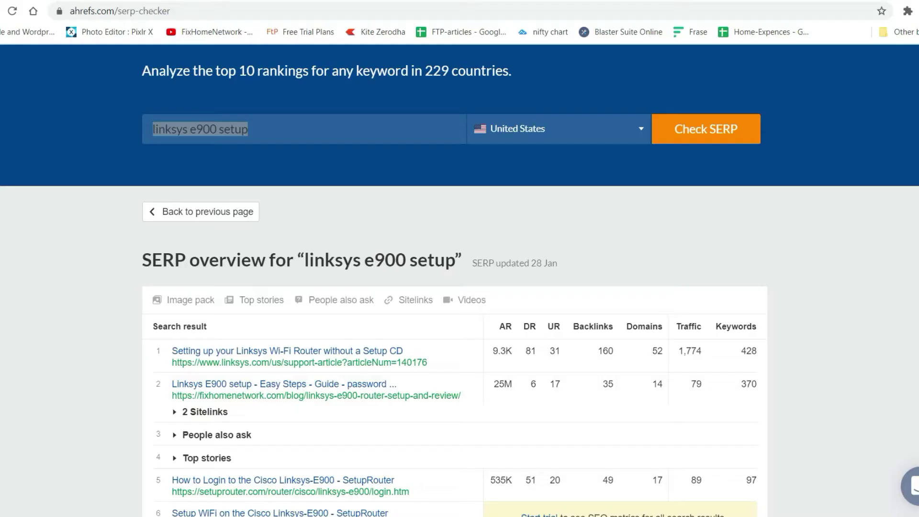
Open the Keyword Rank Checker from the free tools list in a new tab
left_click(328, 1)
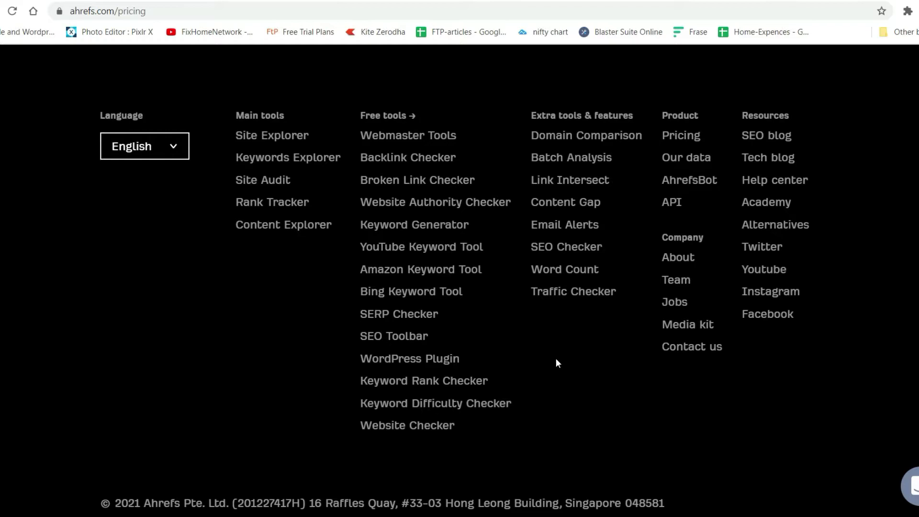
scroll(556, 358, "down", 2)
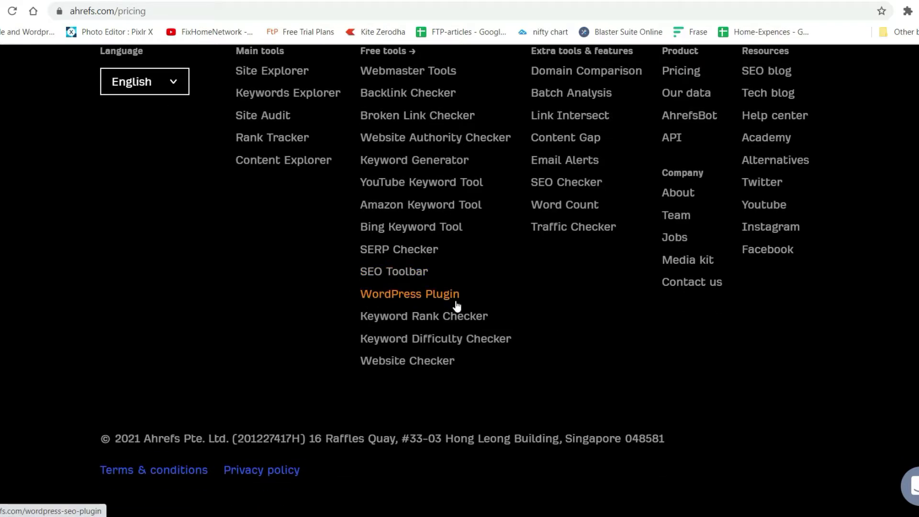
right_click(415, 314)
left_click(453, 324)
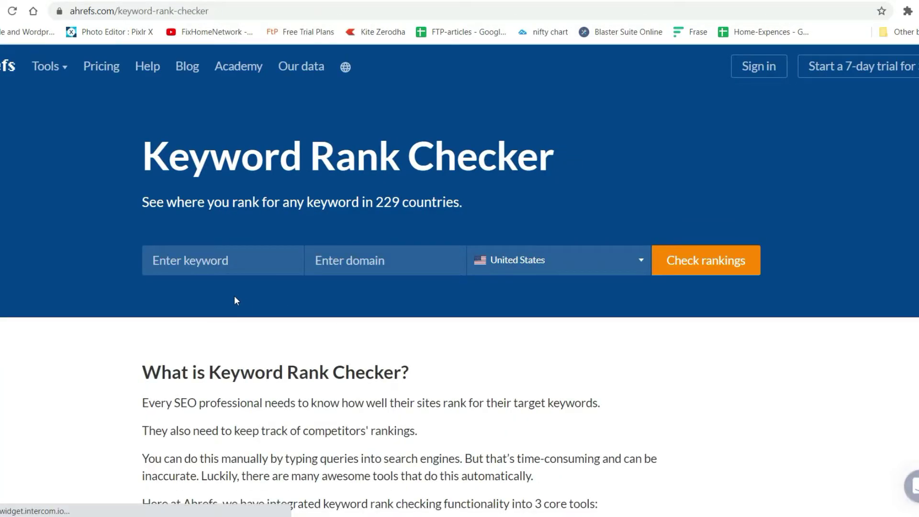
Check where fixhomenetwork.com/blog/ ranks for "linksys e900 setup" in the United States and pass the robot check
left_click(214, 254)
type("linksy")
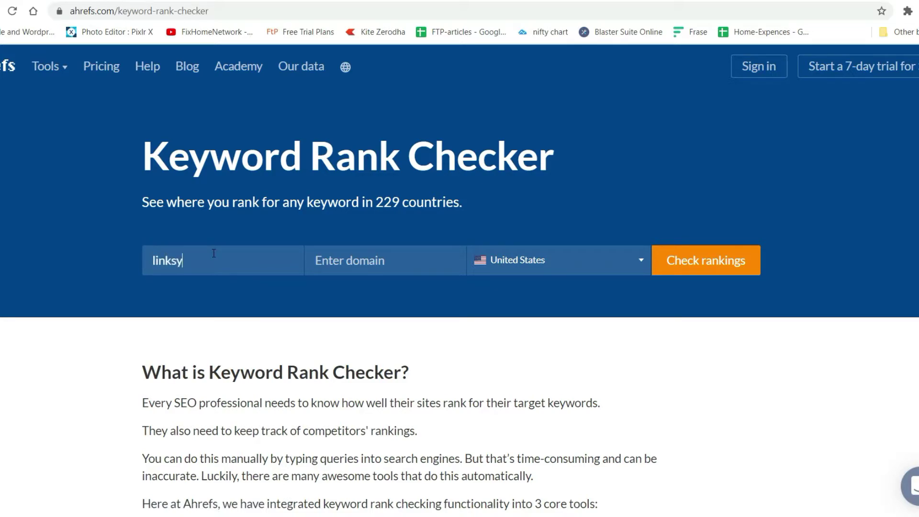
type("s e900 setup")
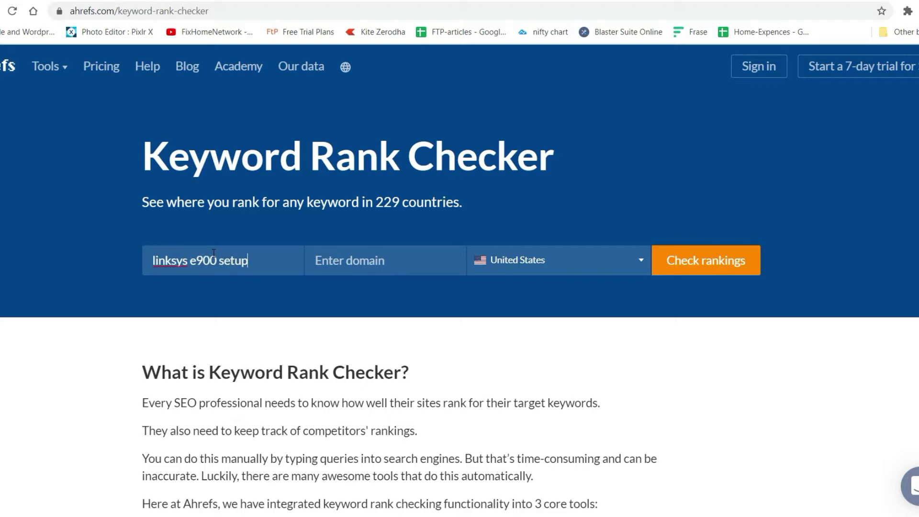
left_click(369, 261)
type("fi")
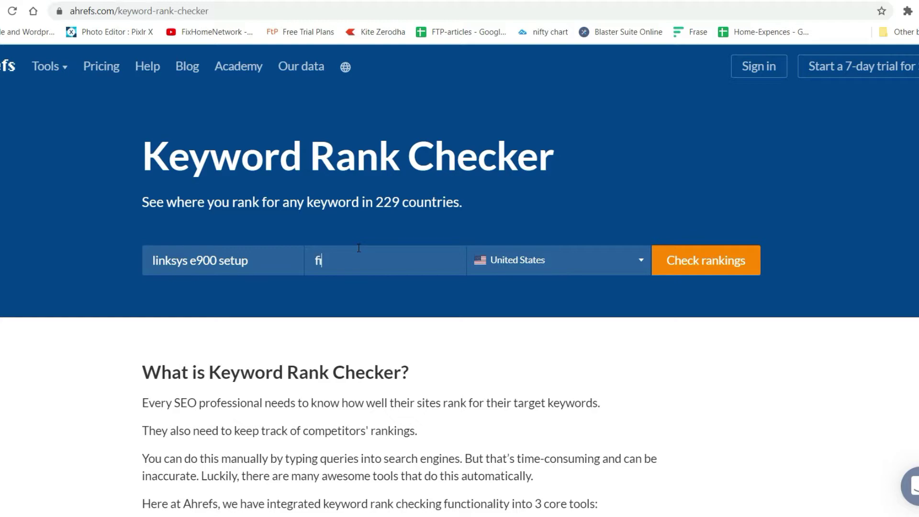
type("xhomenetwork.com")
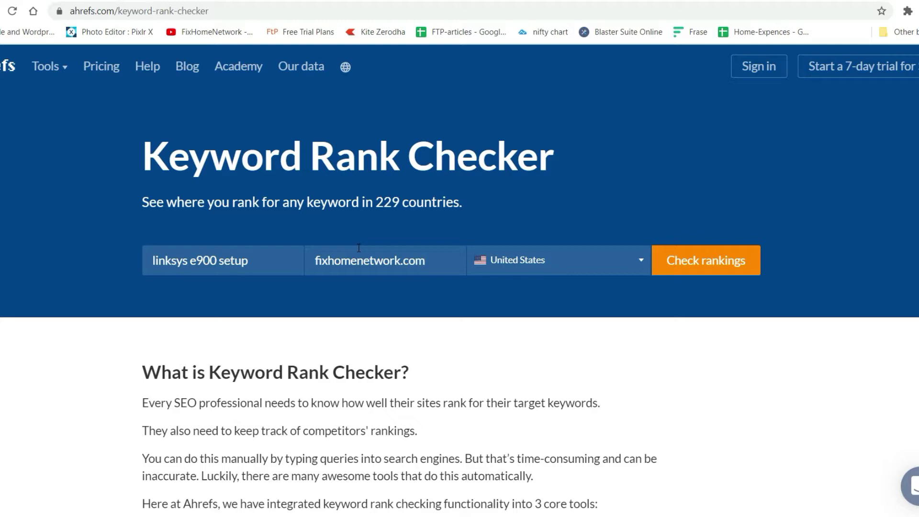
type("/blog/")
left_click(677, 280)
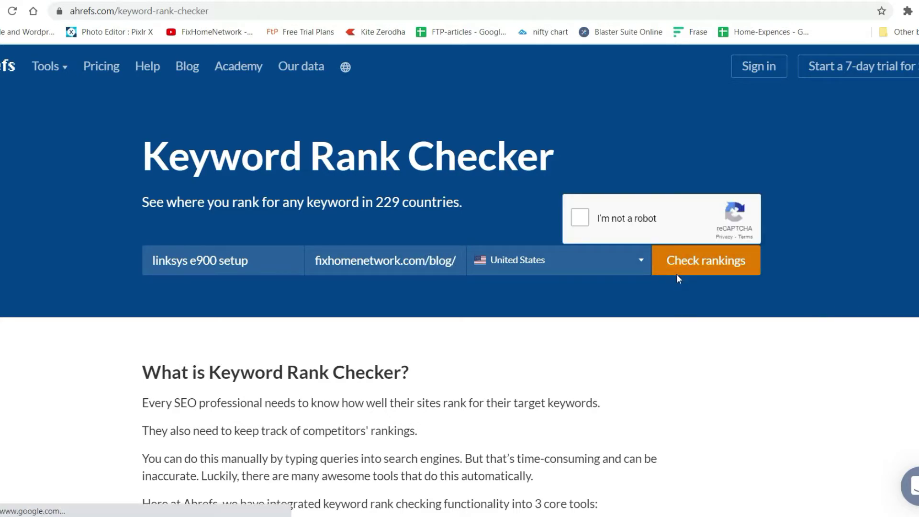
left_click(581, 219)
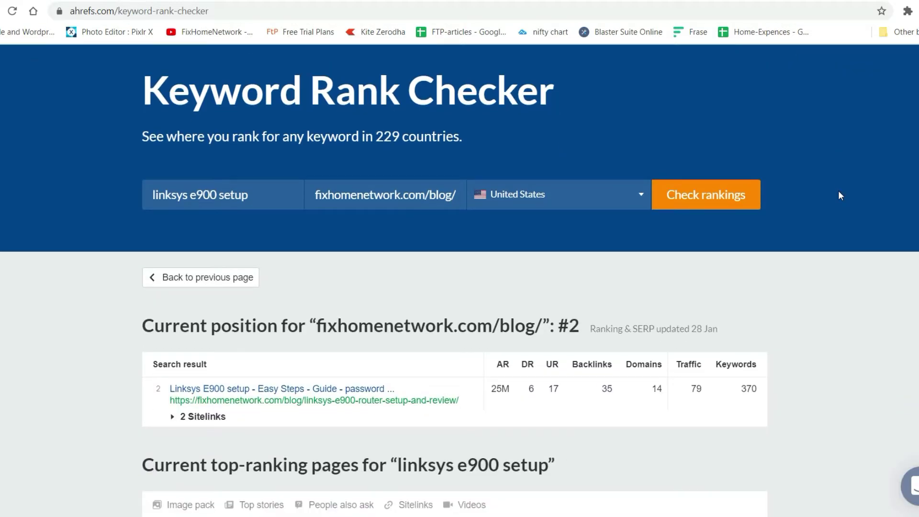
Examine the domain's current position, compare it with the incognito Google results, and look over the current top-ranking pages
scroll(838, 193, "down", 2)
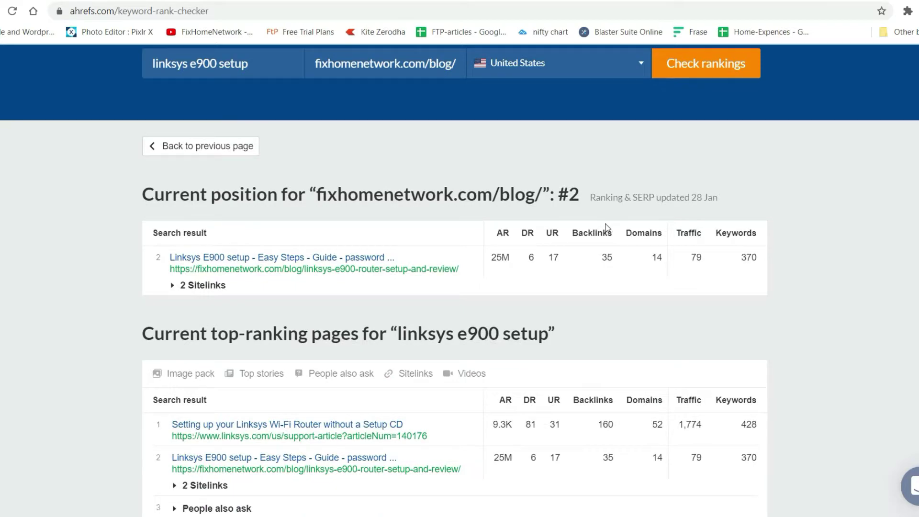
left_click_drag(584, 197, 558, 196)
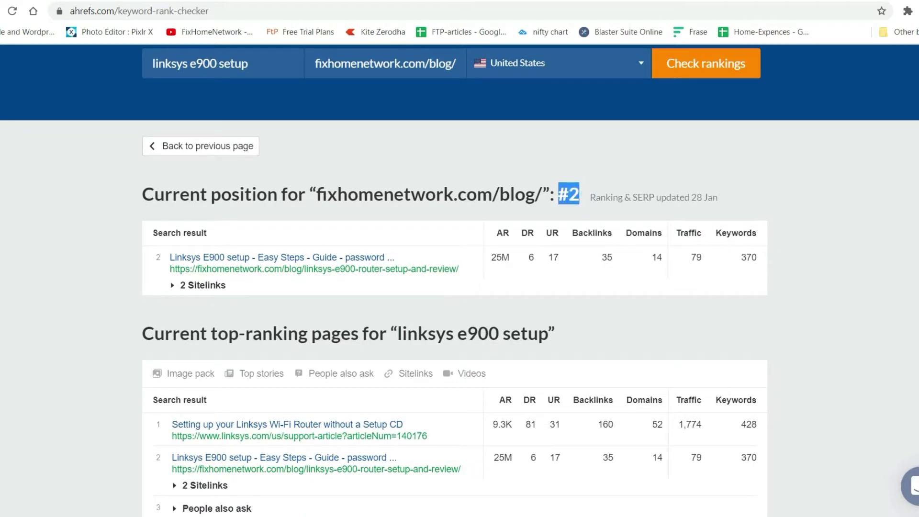
key("alt+Tab")
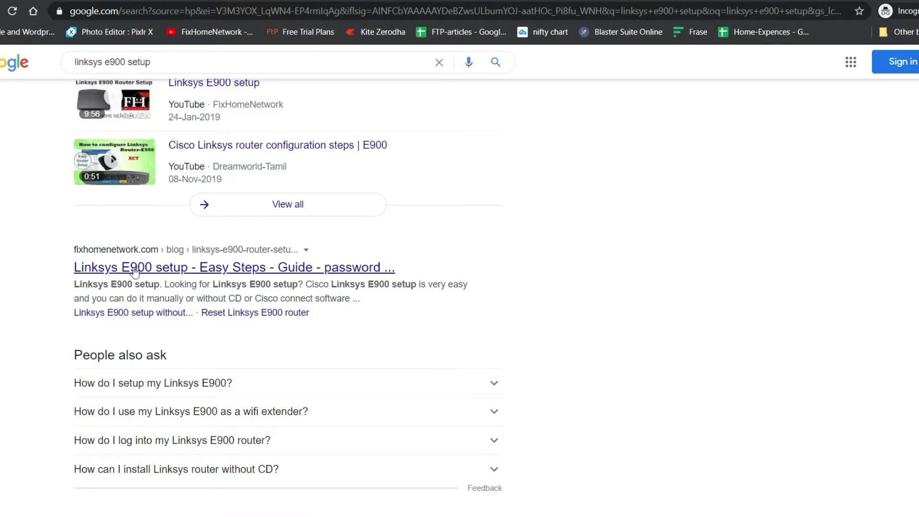
key("alt+Tab")
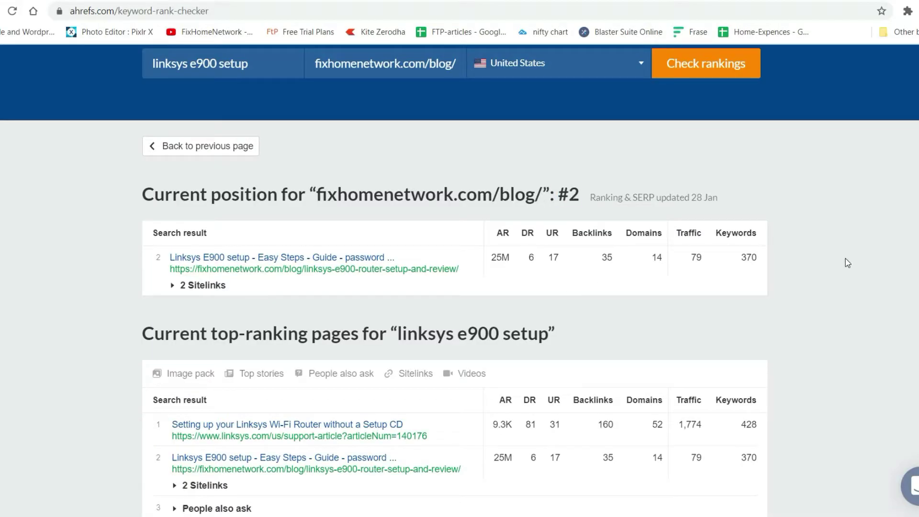
scroll(323, 159, "down", 3)
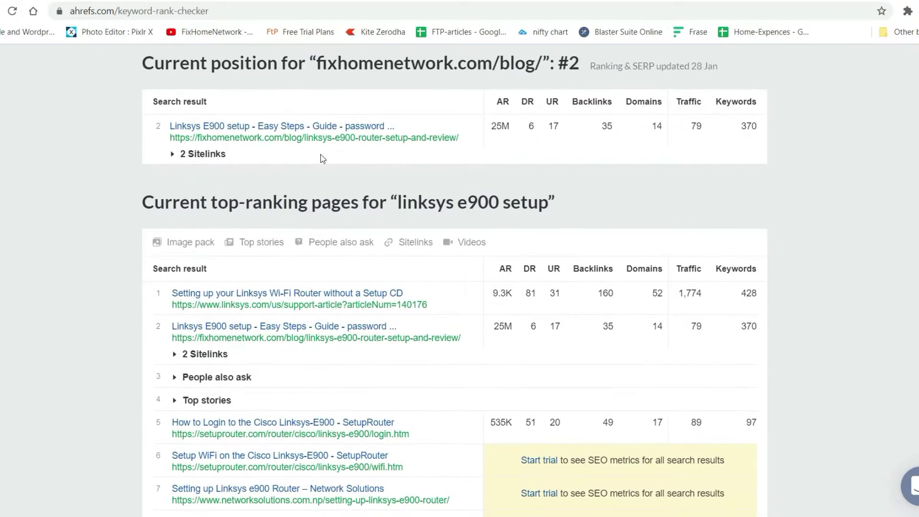
left_click_drag(153, 203, 578, 206)
scroll(455, 287, "down", 2)
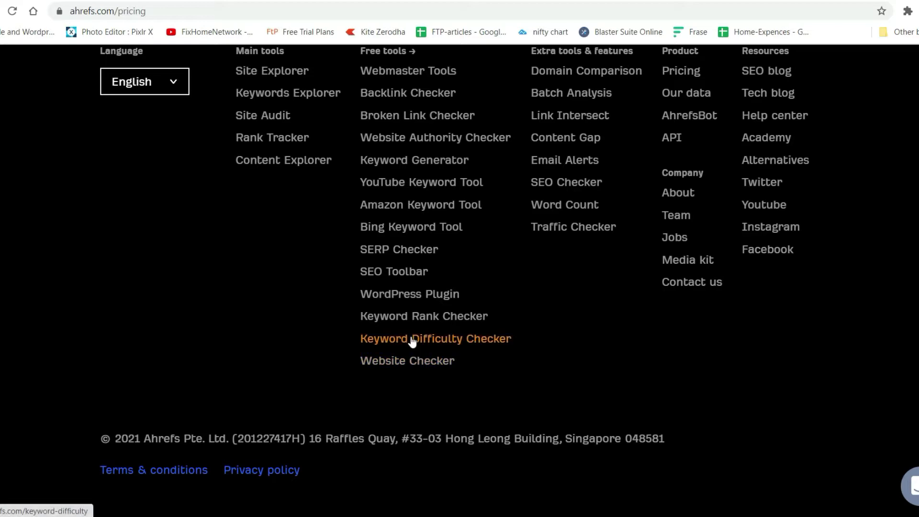
Open the Keyword Difficulty Checker from the free tools list in a new tab
right_click(412, 340)
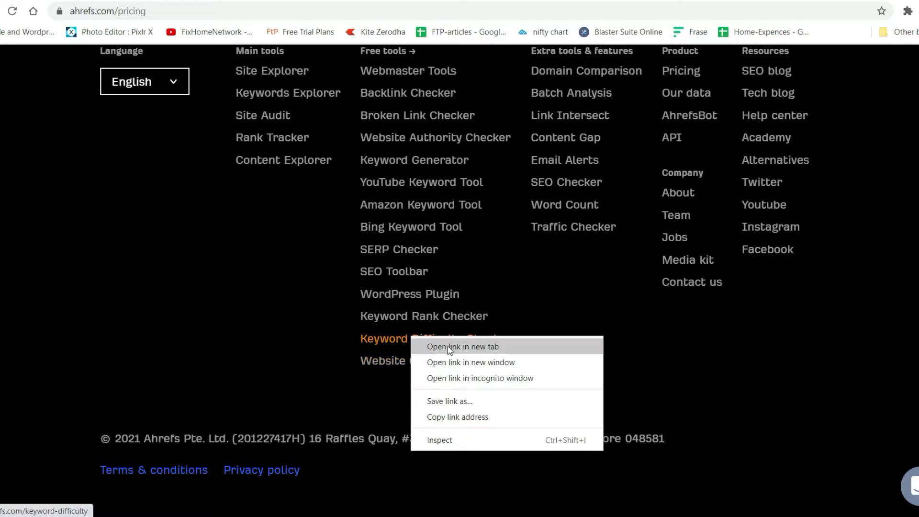
left_click(447, 345)
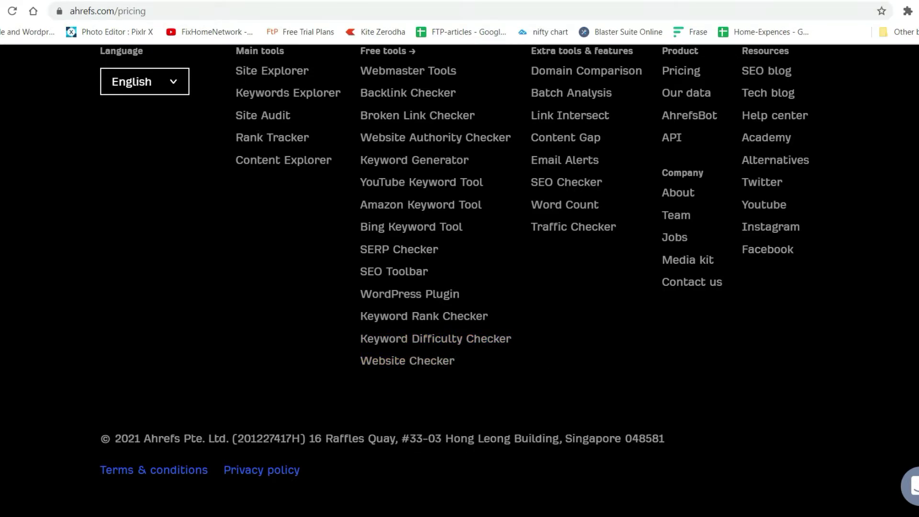
key("ctrl+Tab")
Request the keyword difficulty for "ahrefs free trial" in the United States
left_click(189, 263)
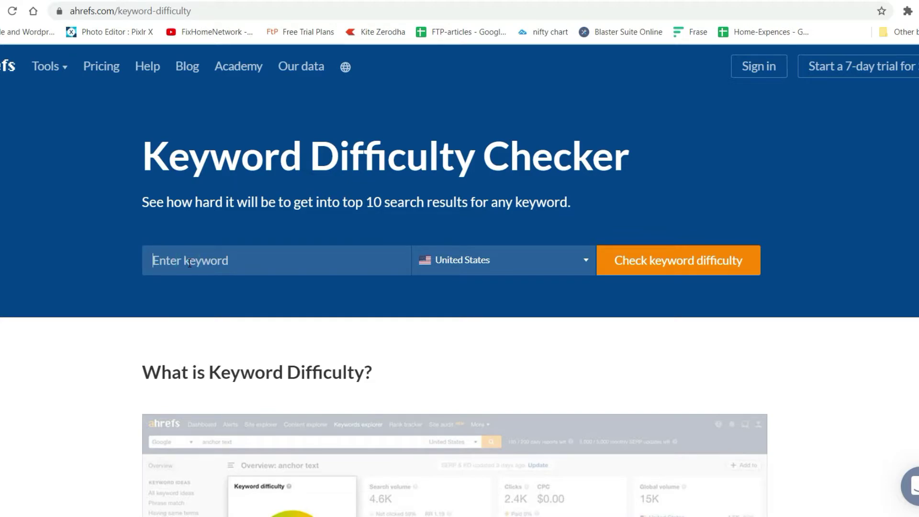
type("ahref")
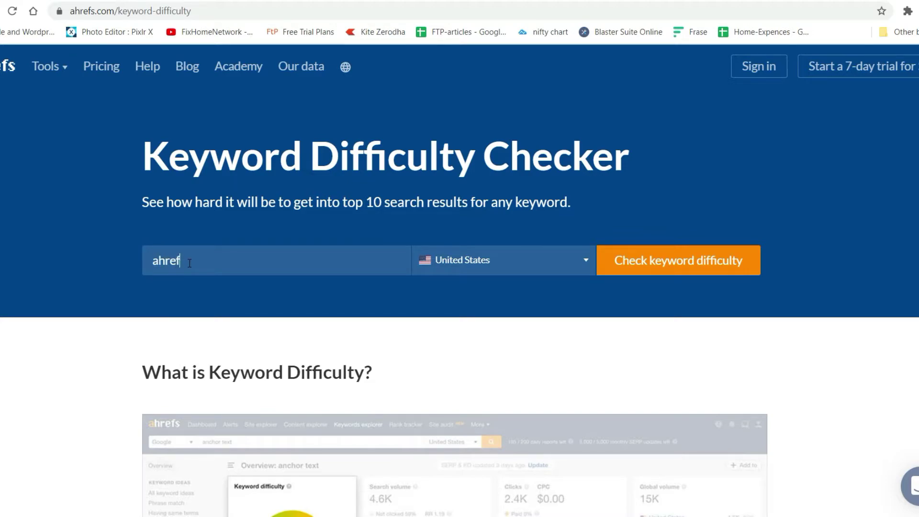
type("s free trial")
left_click(684, 271)
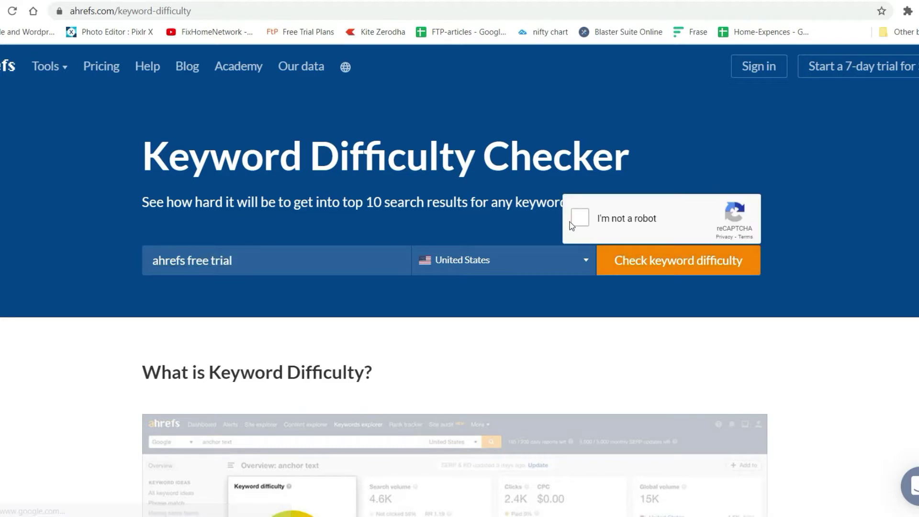
Pass the robot check by selecting all squares with chimneys and submitting the selection
left_click(579, 218)
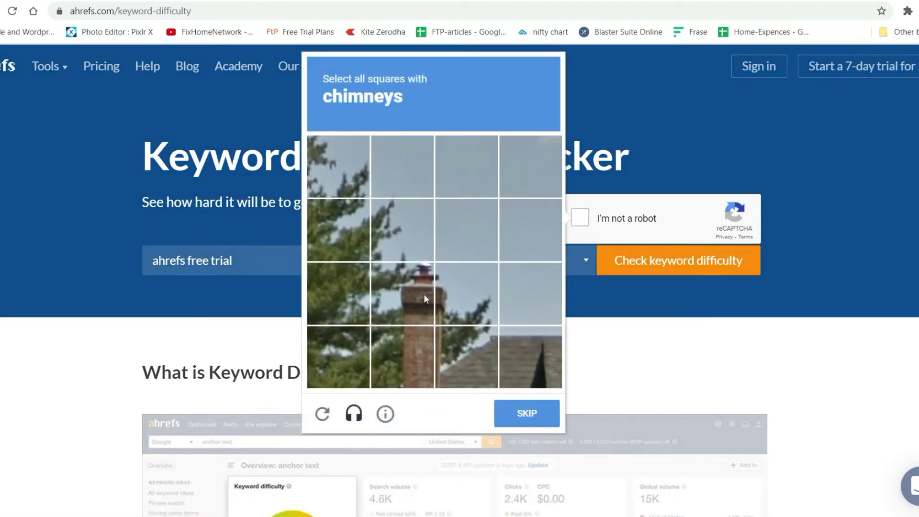
left_click(423, 294)
left_click(402, 356)
left_click(467, 293)
left_click(467, 356)
left_click(527, 413)
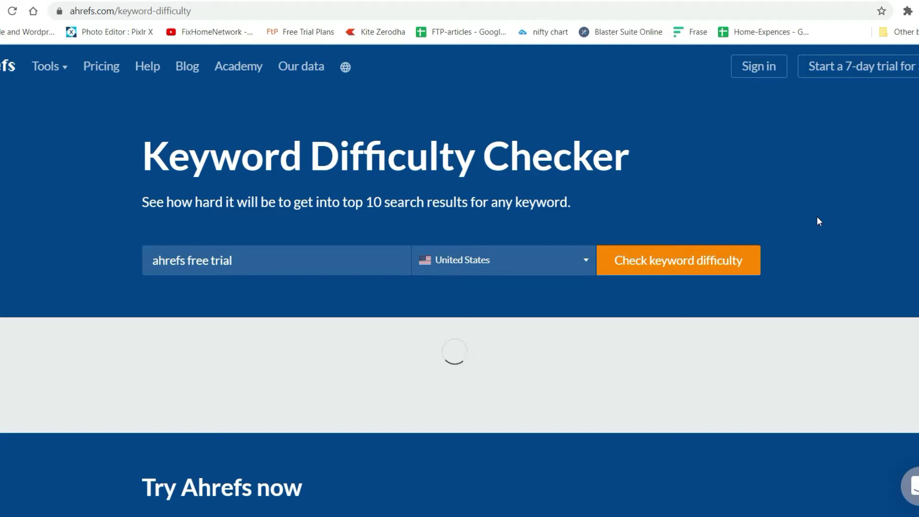
Examine the keyword difficulty score for "ahrefs free trial" and the estimate of backlinks needed to rank in the top 10
scroll(817, 219, "down", 1)
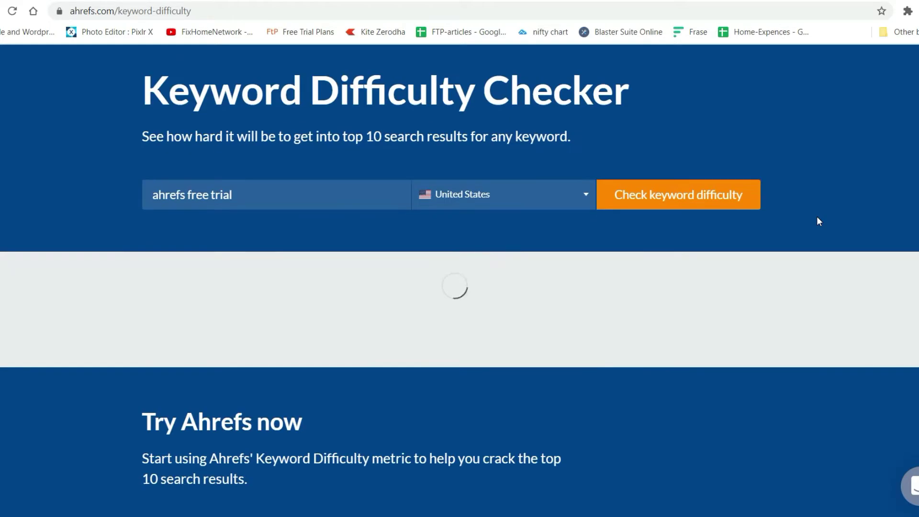
scroll(818, 221, "down", 2)
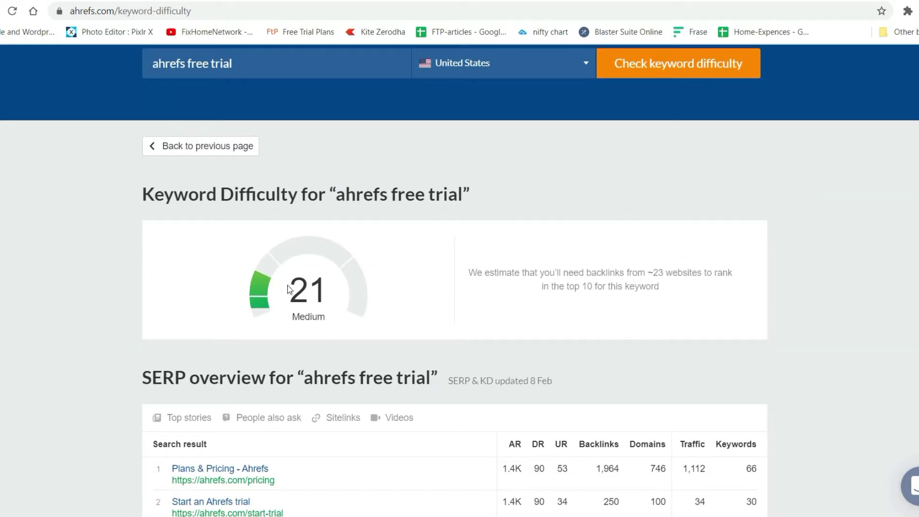
left_click_drag(468, 272, 743, 289)
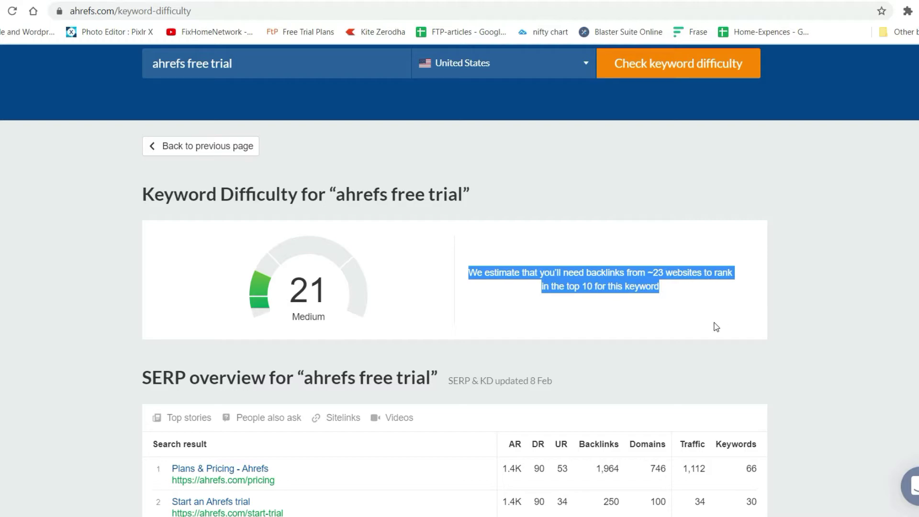
left_click(816, 304)
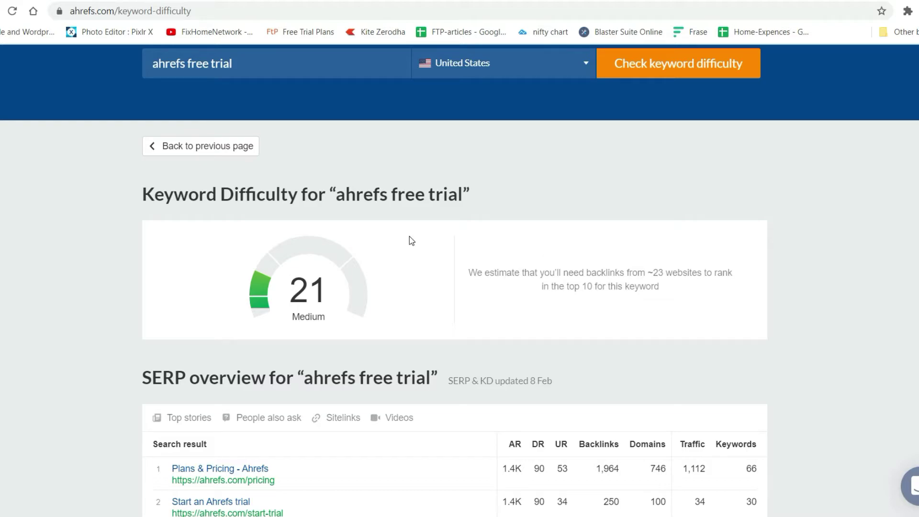
Open Webmaster Tools from the free tools list on the pricing page and go to its free sign-up form
left_click(178, 2)
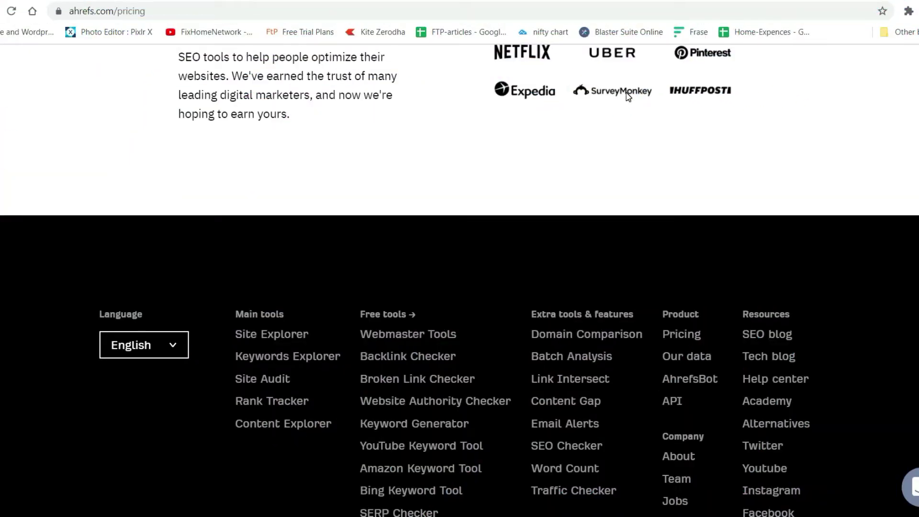
left_click(409, 334)
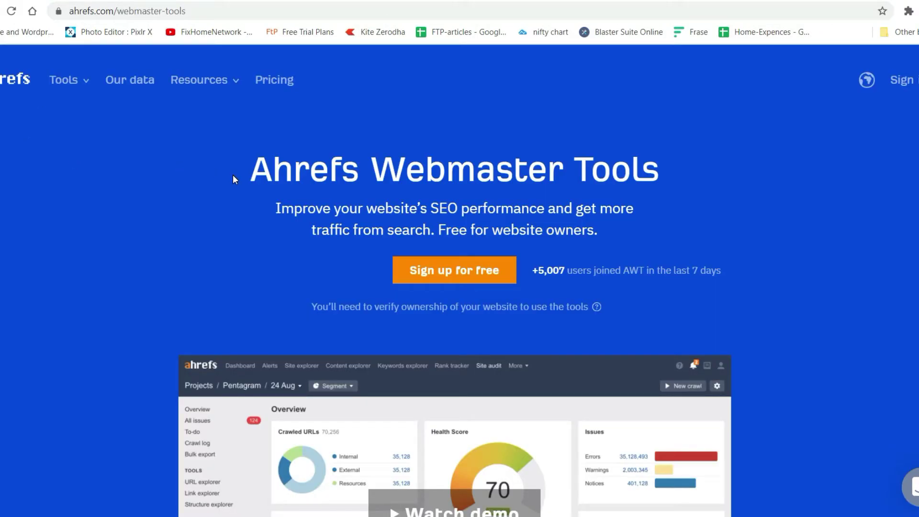
left_click(466, 278)
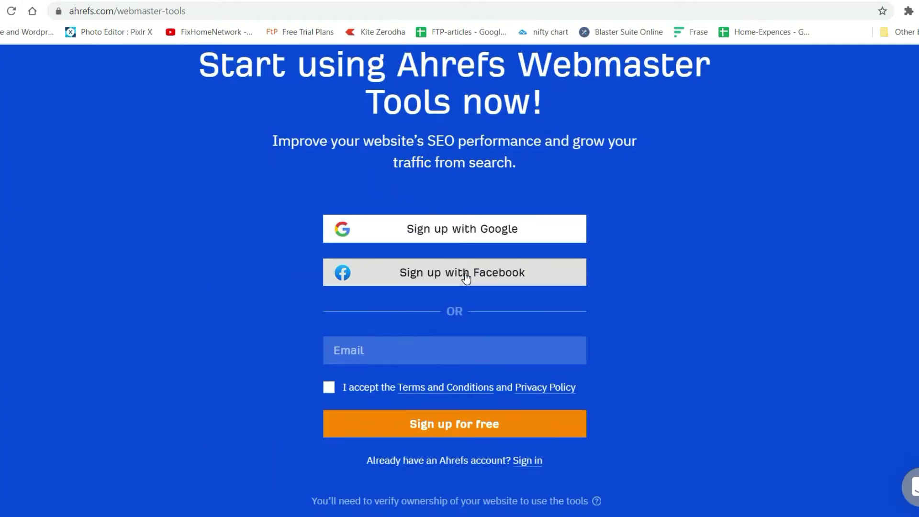
Accept the Terms and Conditions and Privacy Policy and sign up with Google using one of the listed accounts
left_click(472, 232)
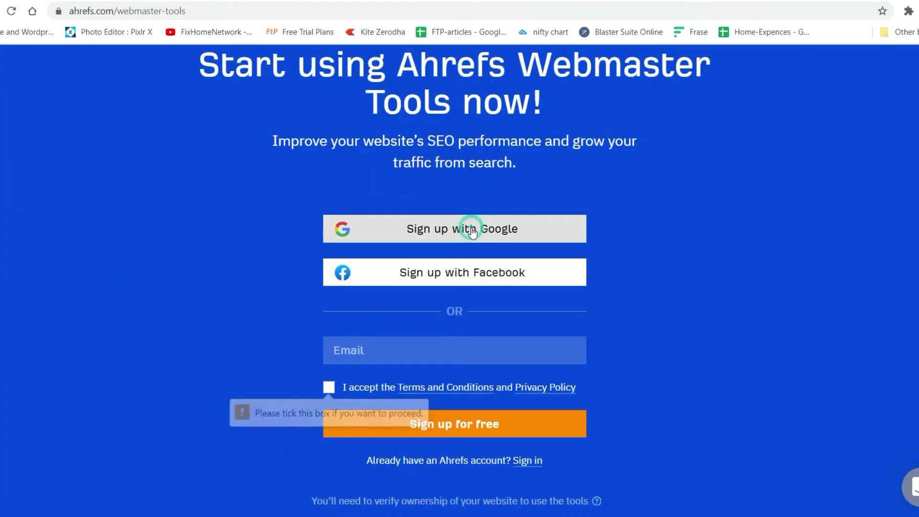
left_click(329, 387)
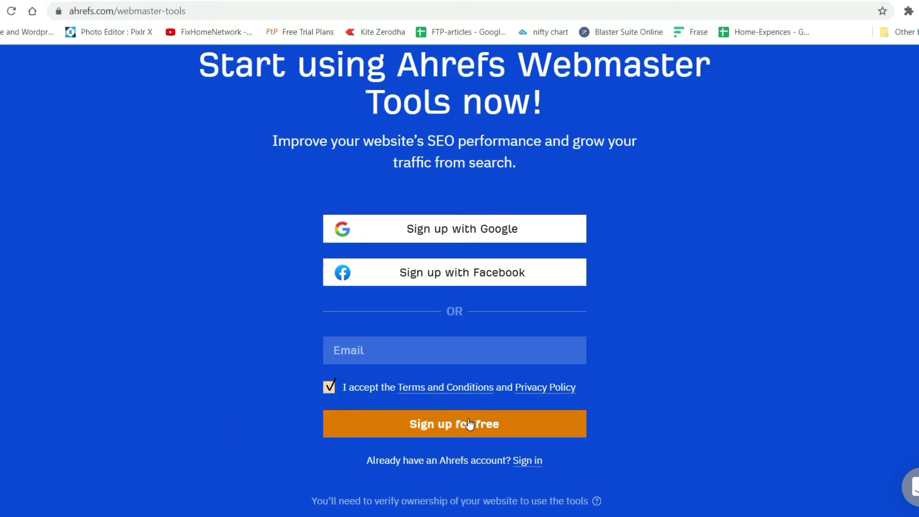
left_click(470, 231)
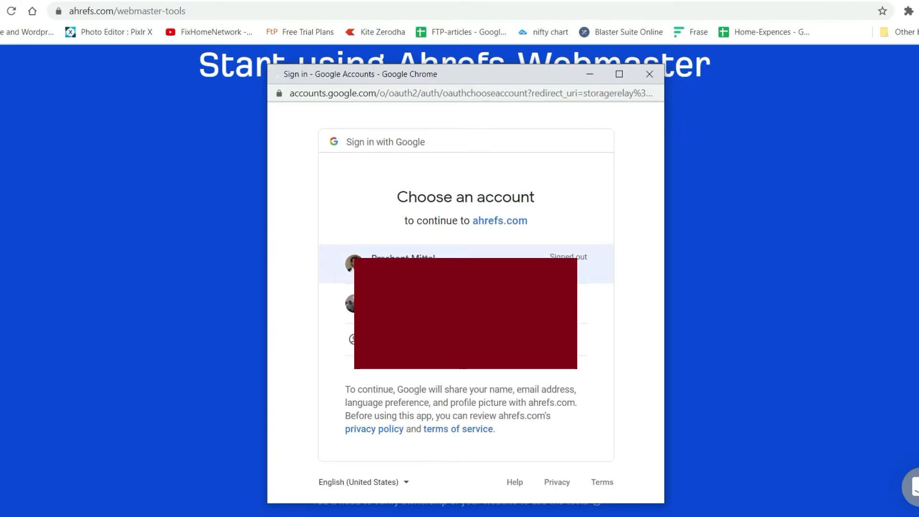
left_click(526, 303)
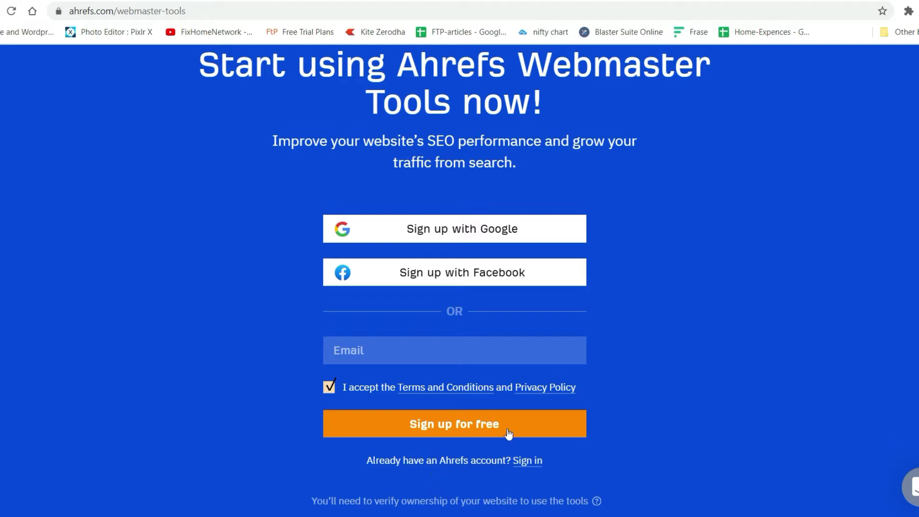
Fill in the e-mail field with a suggested address and submit the free sign-up
left_click(474, 431)
left_click(455, 350)
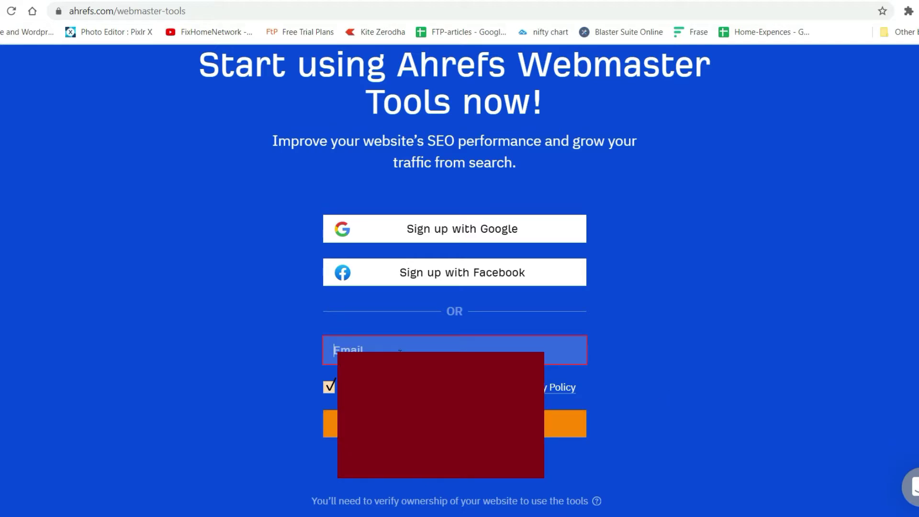
left_click(430, 375)
key("Return")
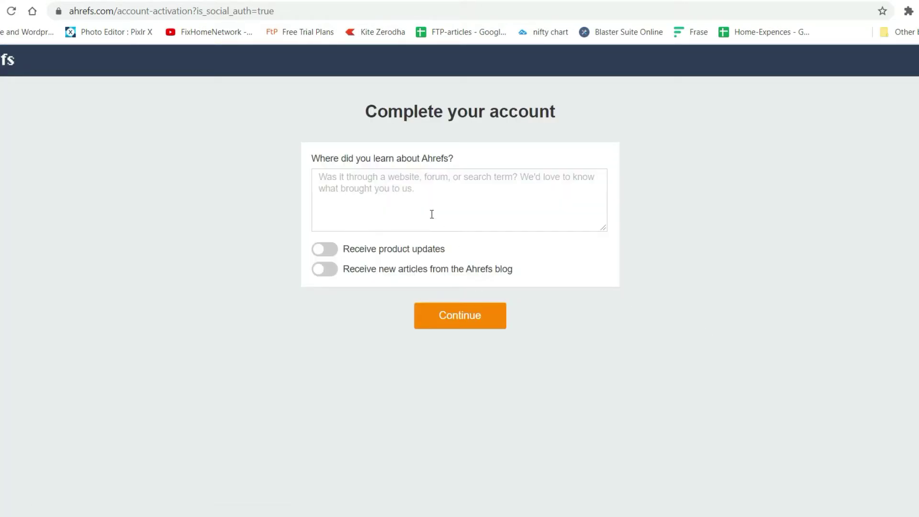
Answer "google" to where you learned about Ahrefs and continue without enabling the product update or blog article subscriptions
left_click(424, 200)
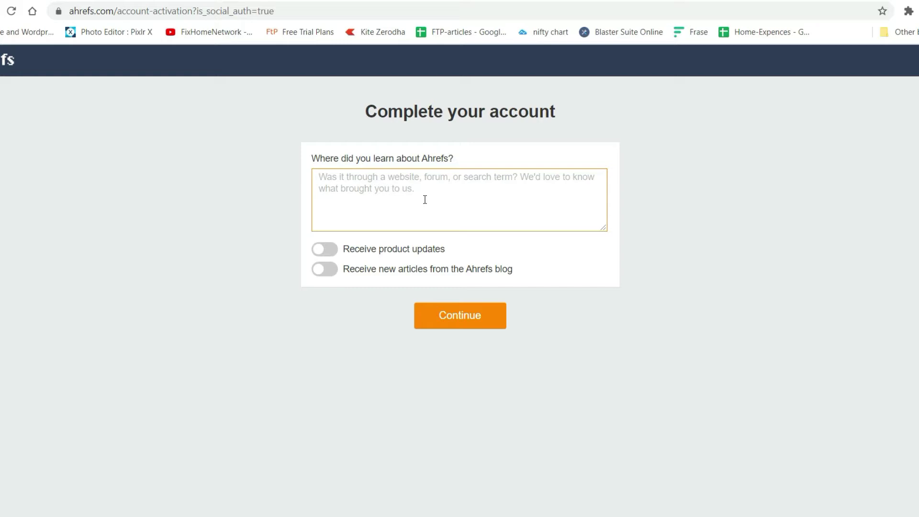
type("google")
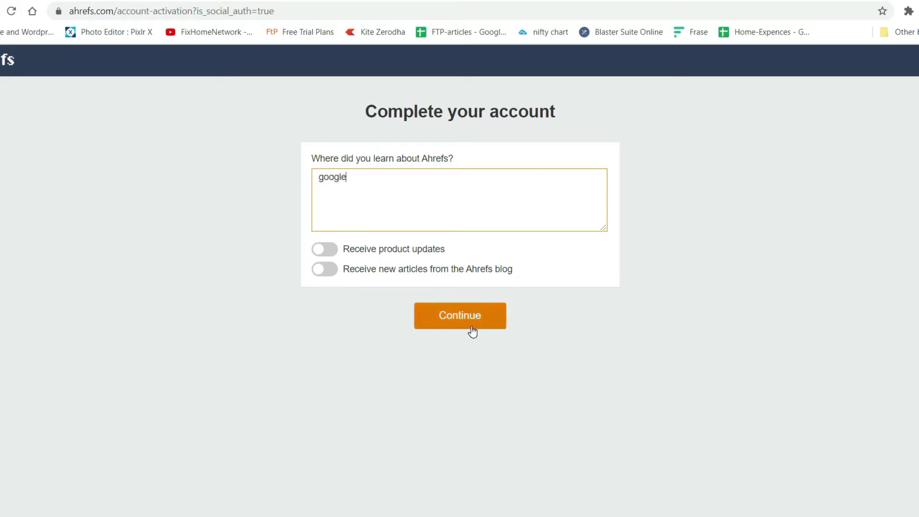
left_click(459, 321)
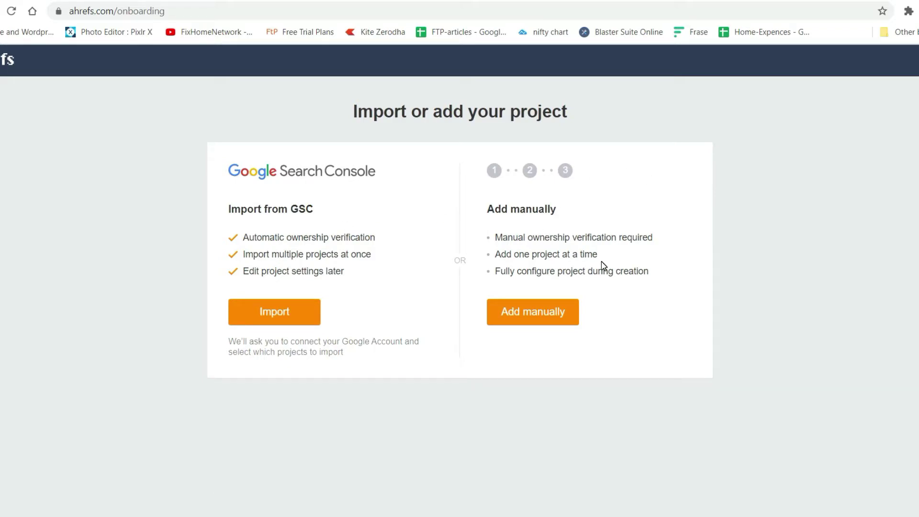
Add a project manually with the scope fixhomenetwork.com/ and continue to ownership verification
left_click(531, 318)
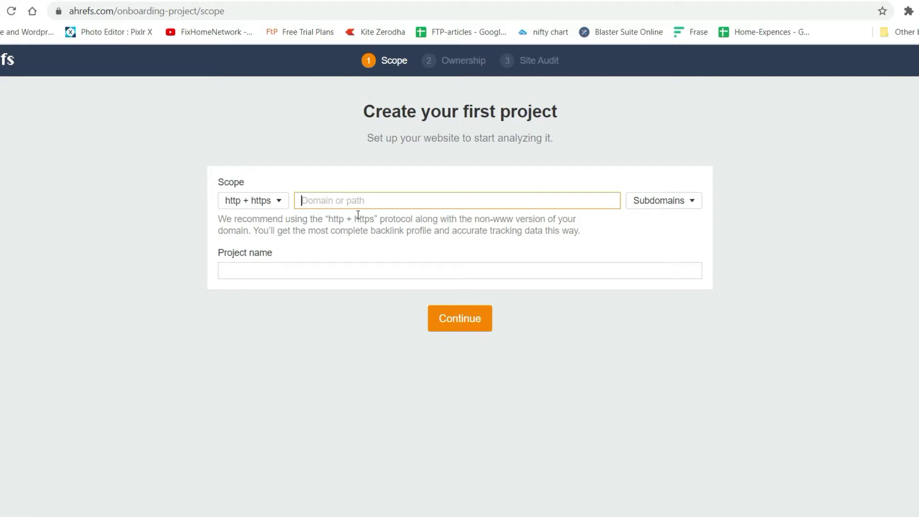
type("fixhomenetwork.com/")
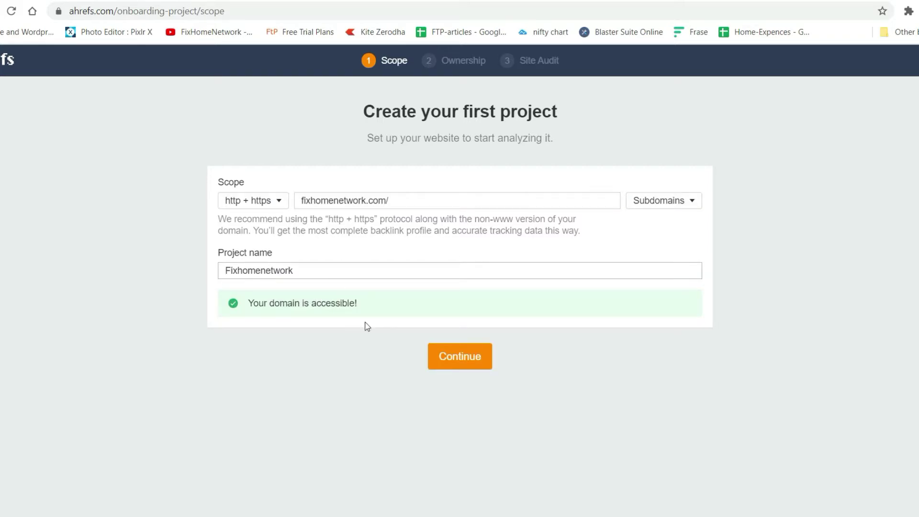
left_click(458, 357)
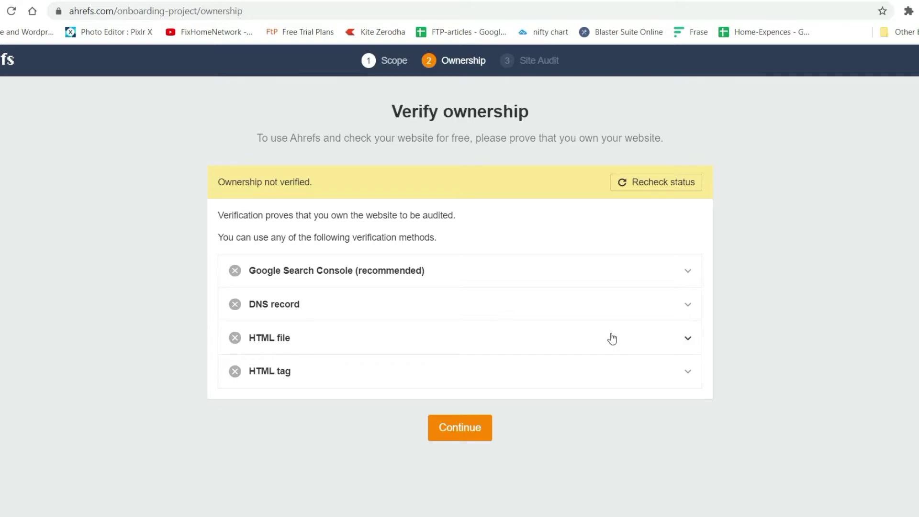
Choose the HTML file method for verifying ownership and save the verification file to the Desktop
left_click(578, 336)
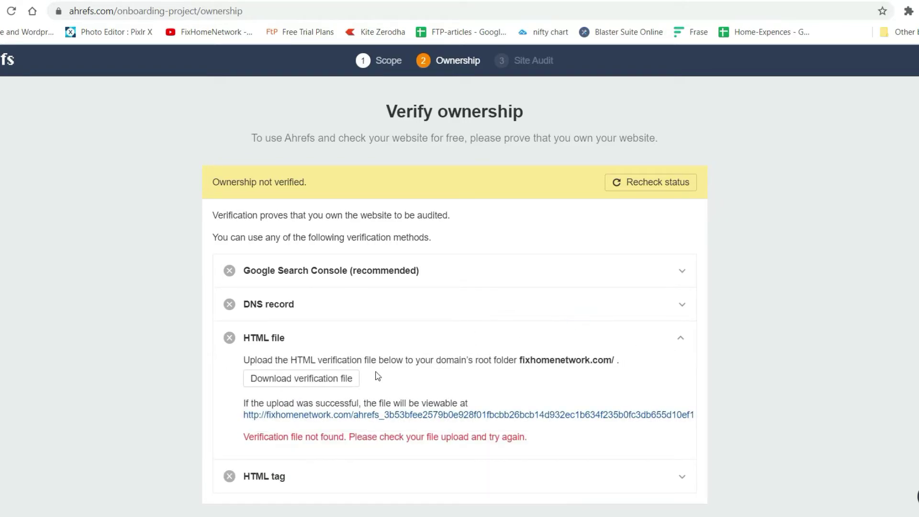
scroll(379, 376, "down", 1)
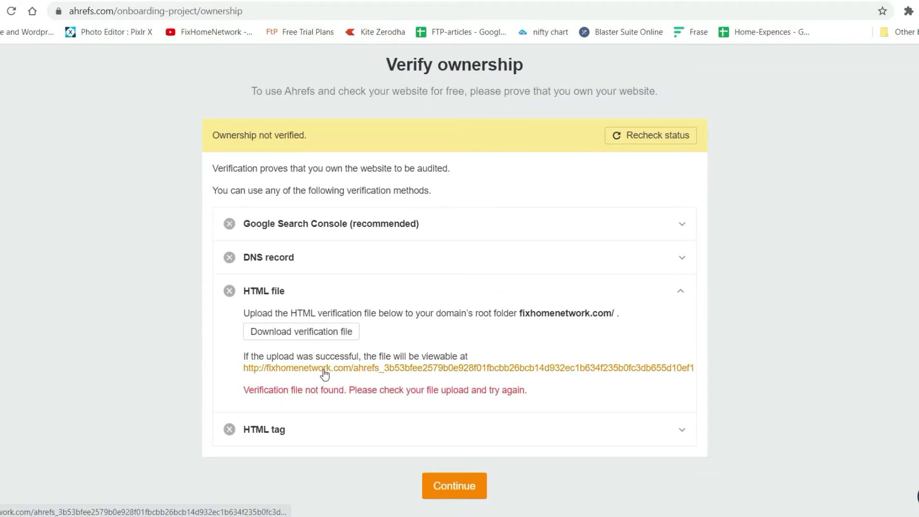
left_click(331, 335)
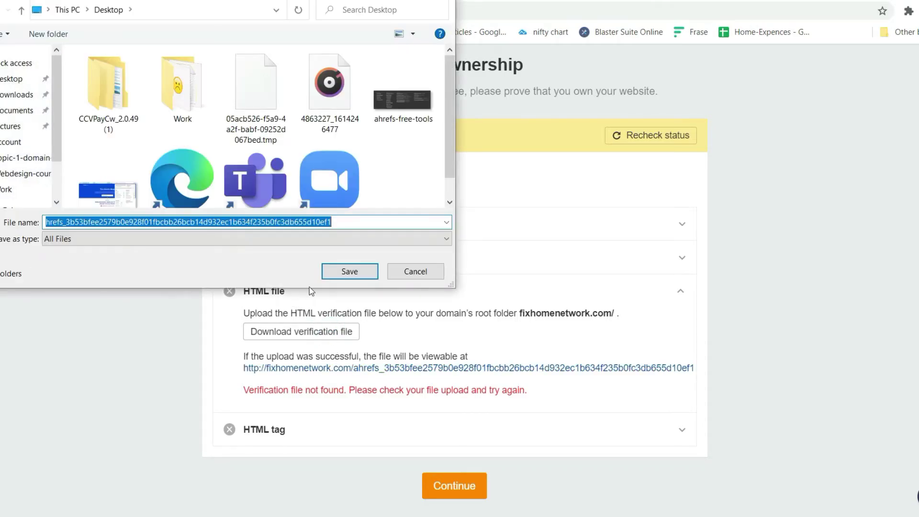
left_click(351, 272)
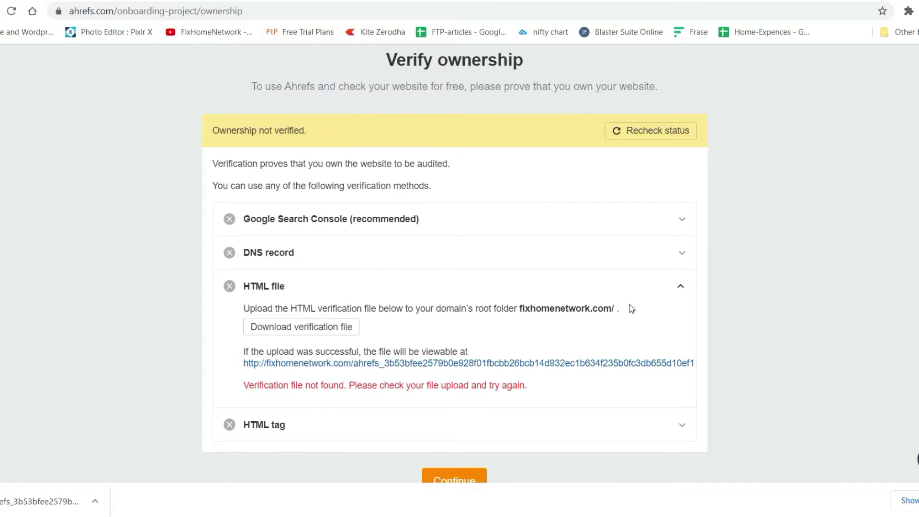
scroll(629, 309, "down", 1)
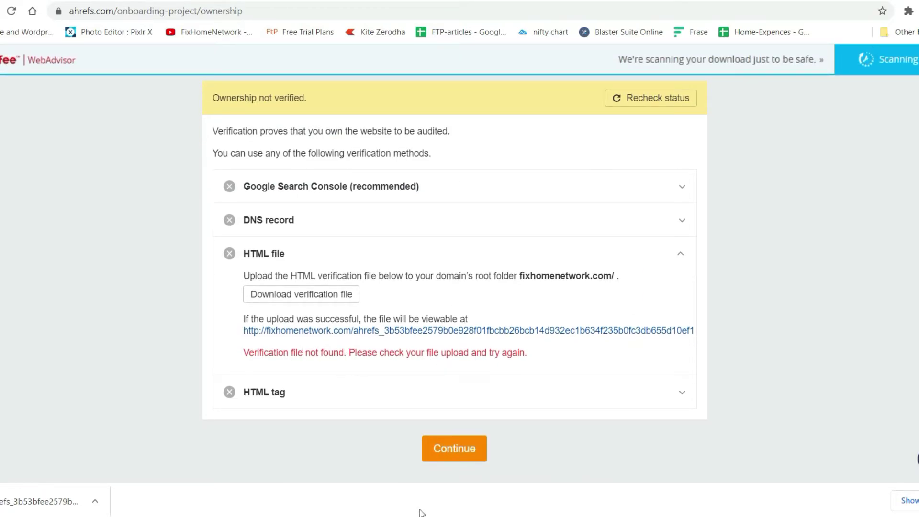
Switch to the HostGator File Manager, upload the Ahrefs verification file from the Desktop to public_html, and return to the folder listing
left_click(560, 1)
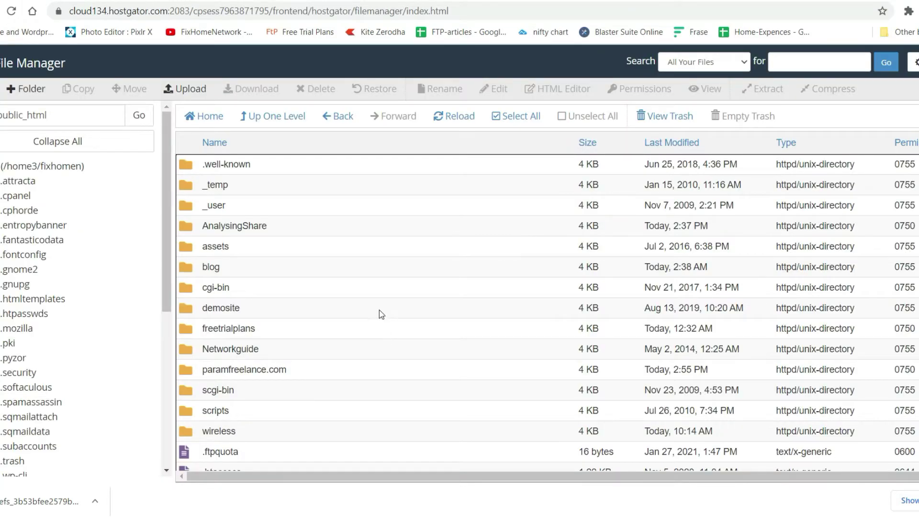
scroll(380, 307, "down", 2)
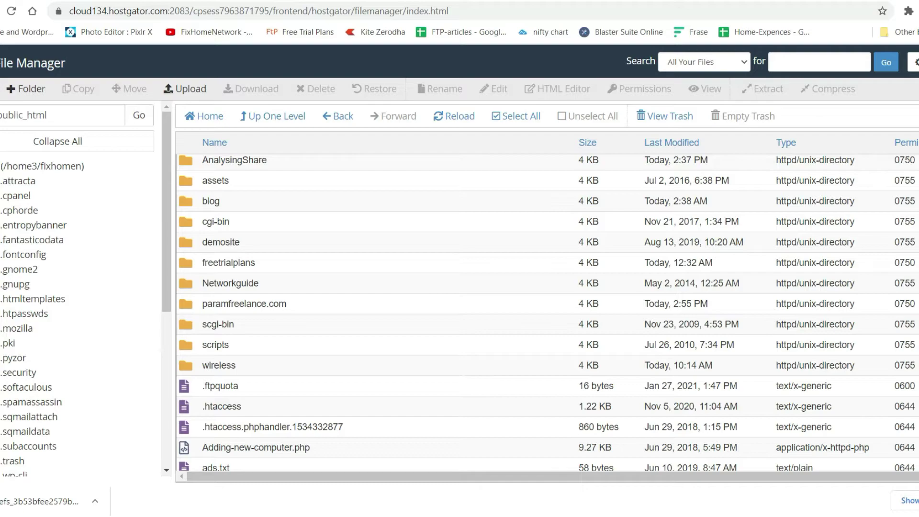
left_click(4, 91)
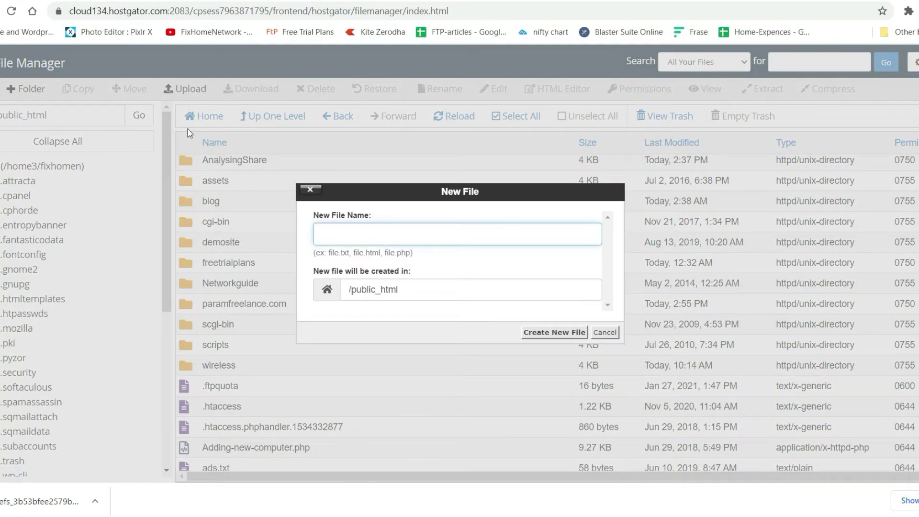
left_click(604, 332)
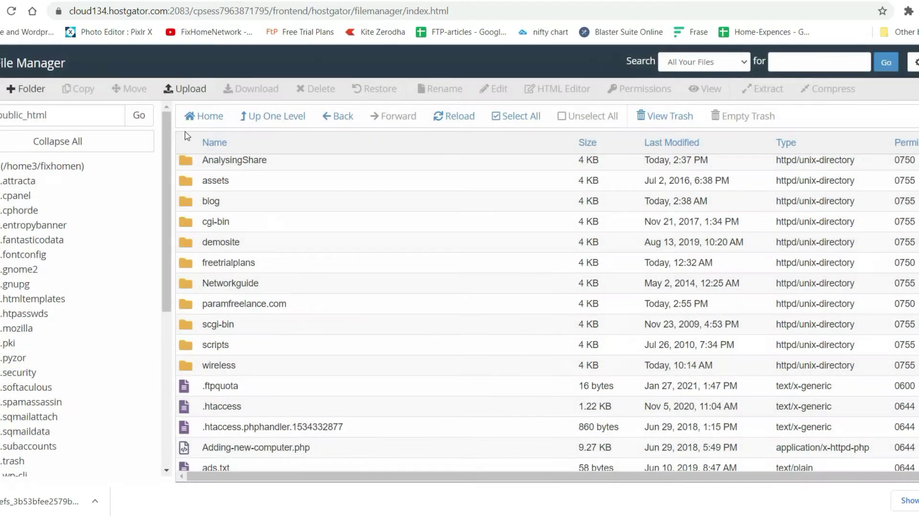
left_click(187, 91)
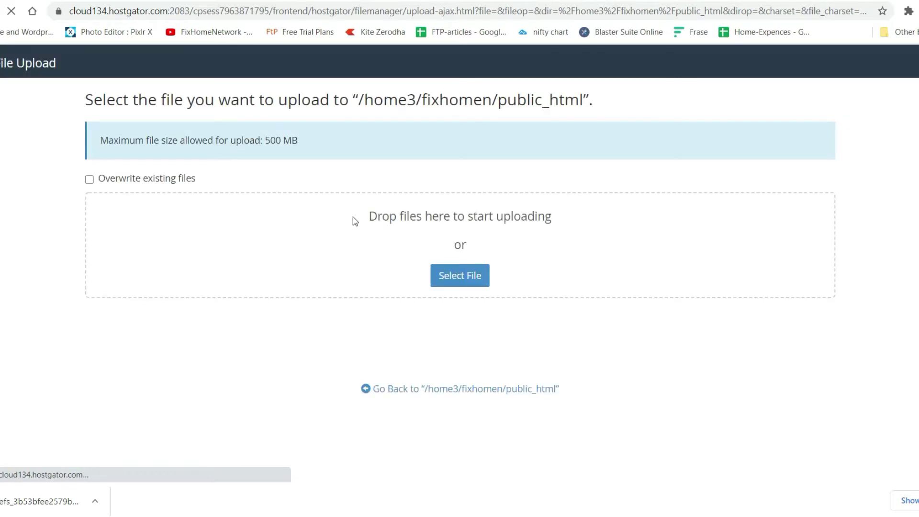
left_click(472, 273)
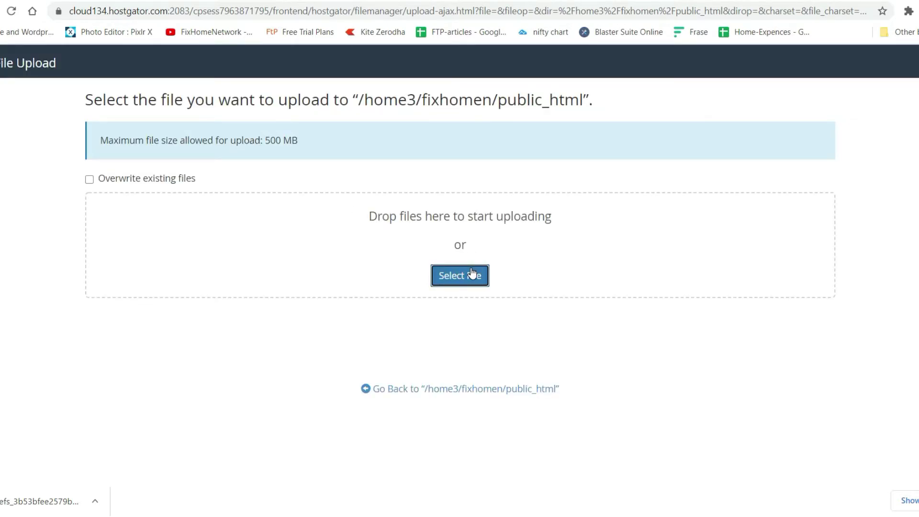
left_click(330, 96)
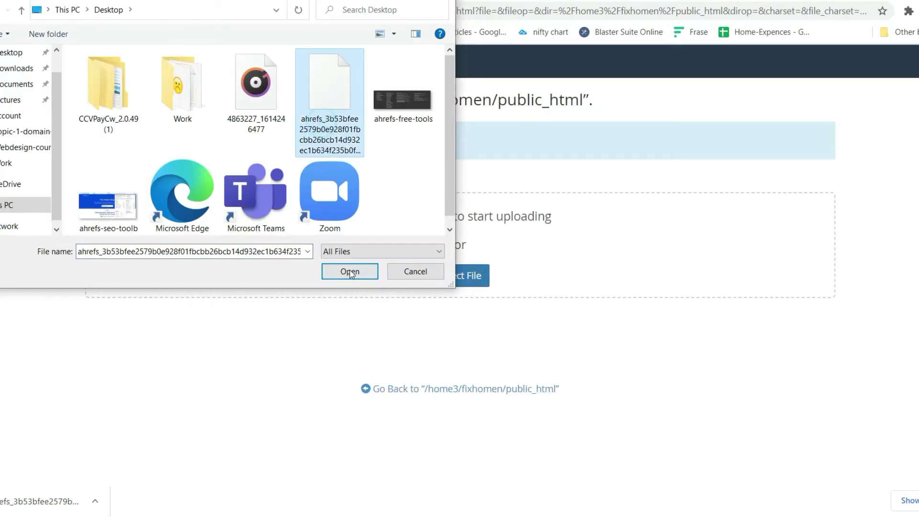
left_click(350, 272)
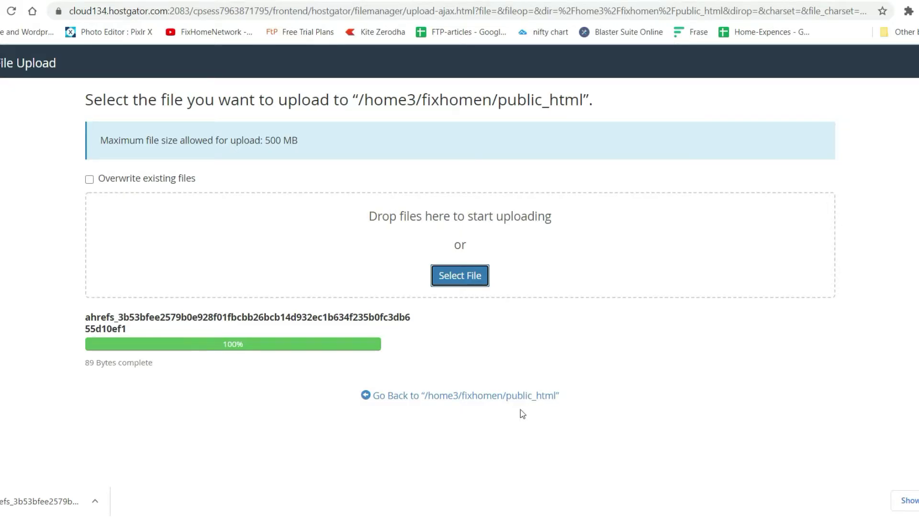
left_click(522, 396)
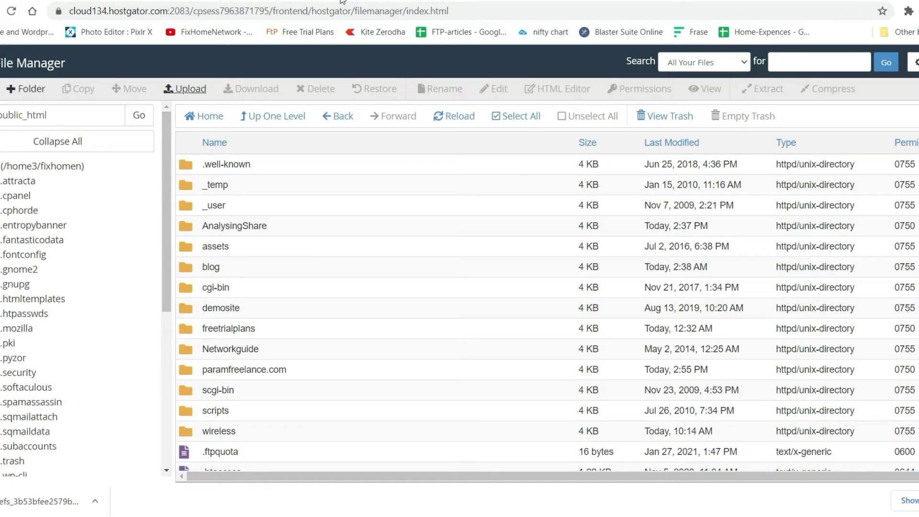
Return to Ahrefs, recheck the ownership status, and finish the project setup with the preset weekly site audit schedule
left_click(219, 0)
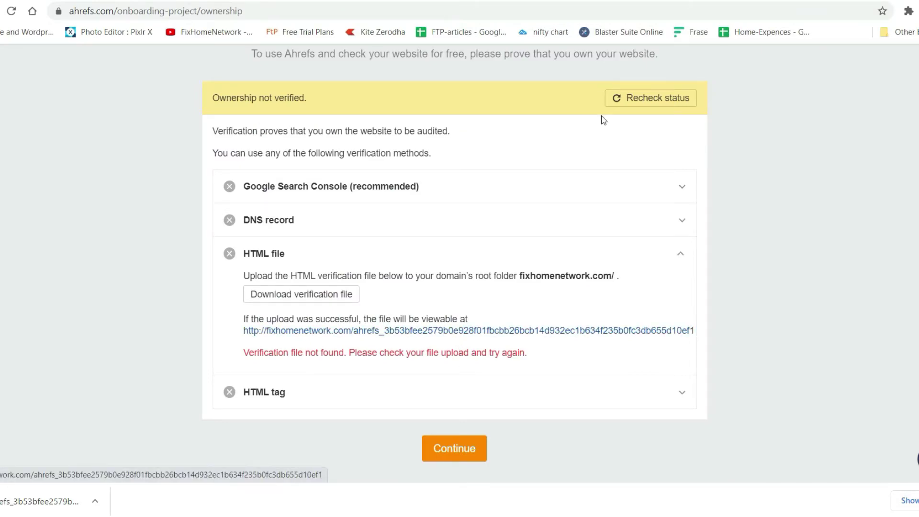
left_click(638, 100)
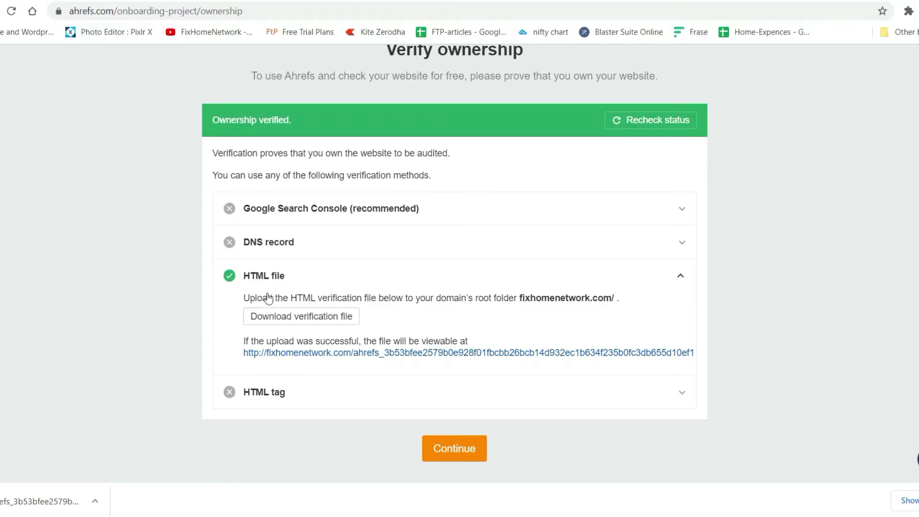
left_click(458, 452)
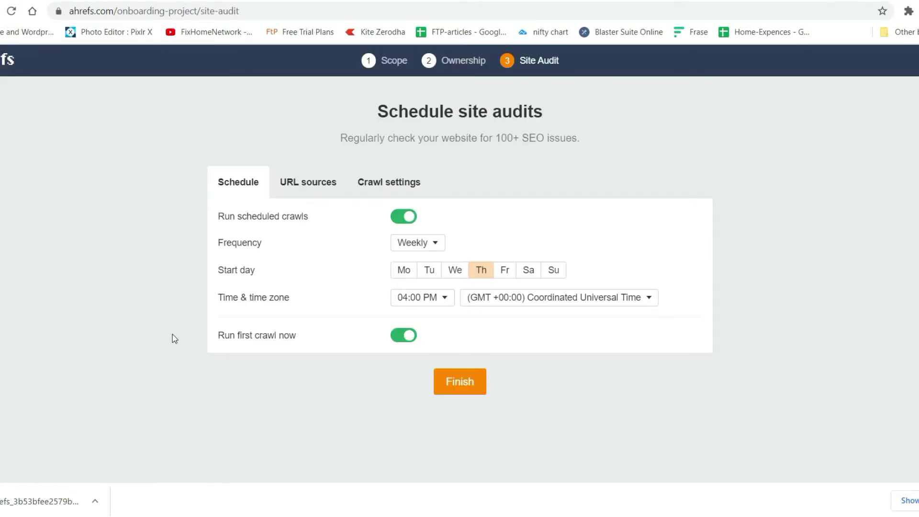
left_click(464, 390)
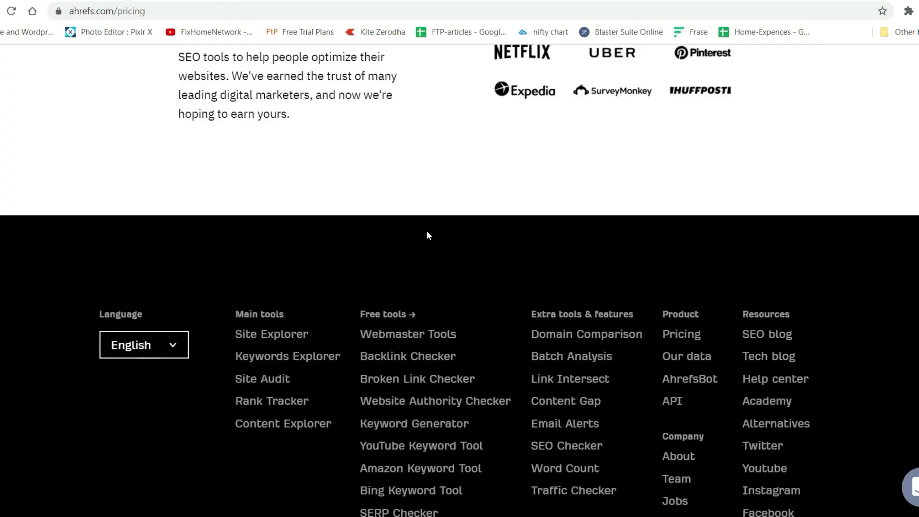
Open Webmaster Tools from the pricing page's free tools list and read the reasons to sign up, including SEO health monitoring
left_click(424, 334)
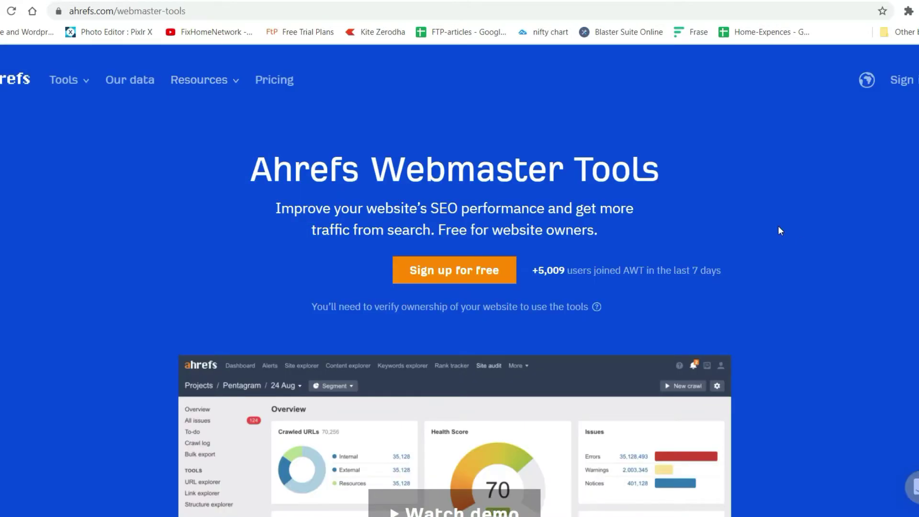
scroll(795, 235, "down", 5)
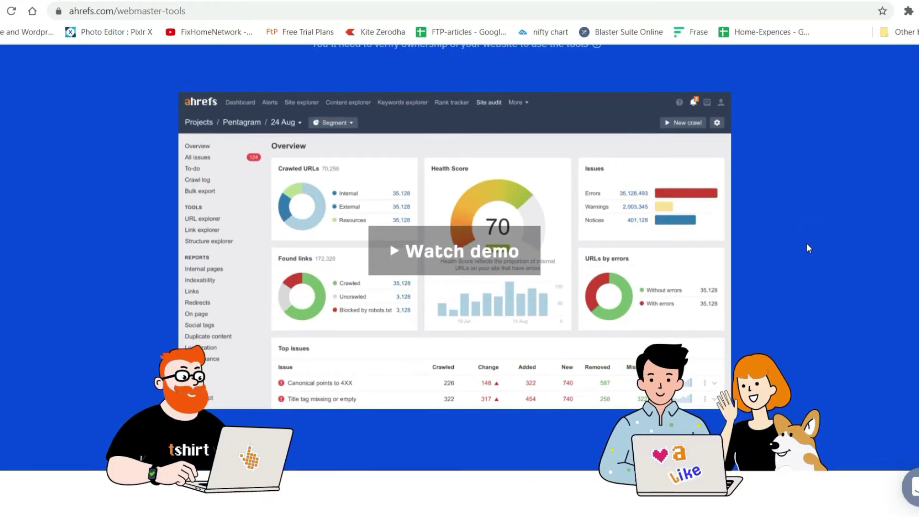
scroll(807, 245, "down", 10)
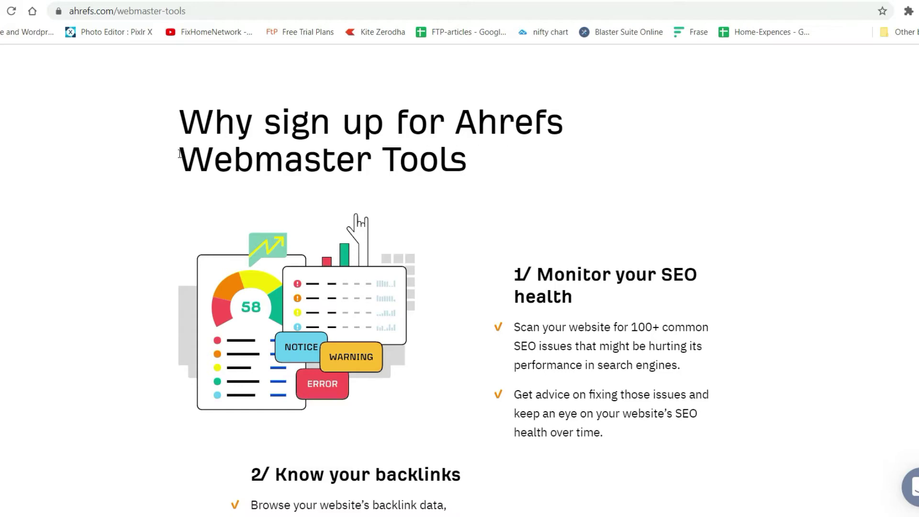
scroll(565, 191, "down", 3)
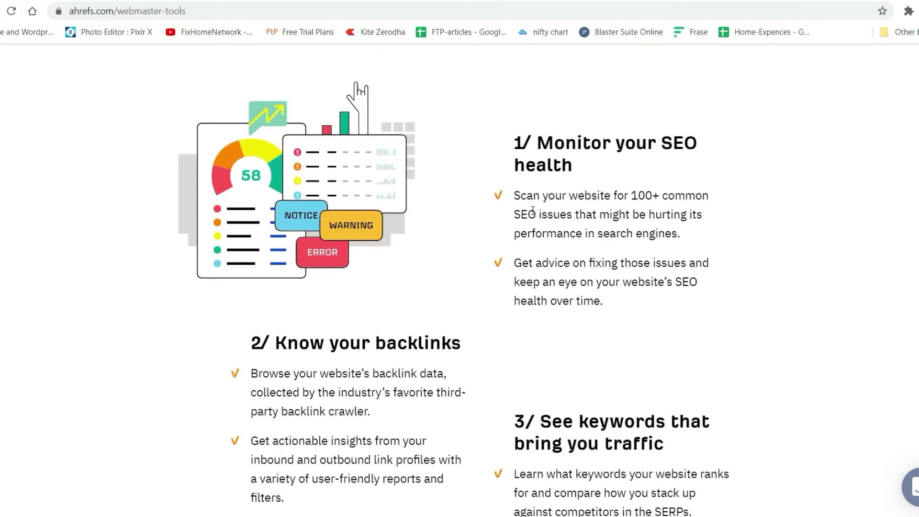
left_click_drag(517, 194, 651, 197)
left_click(758, 236)
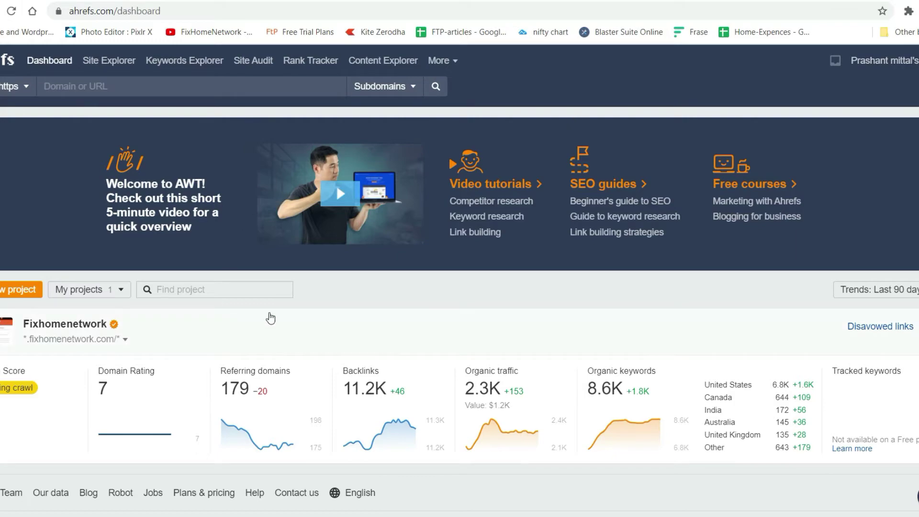
Review the Fixhomenetwork project's metrics on the dashboard and the demo preview on the Webmaster Tools page
scroll(268, 317, "down", 1)
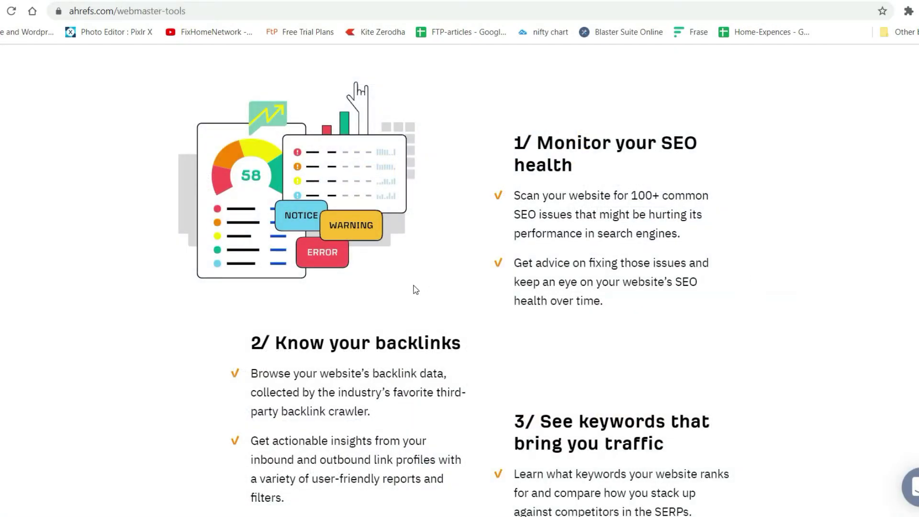
scroll(416, 290, "up", 7)
scroll(416, 290, "up", 8)
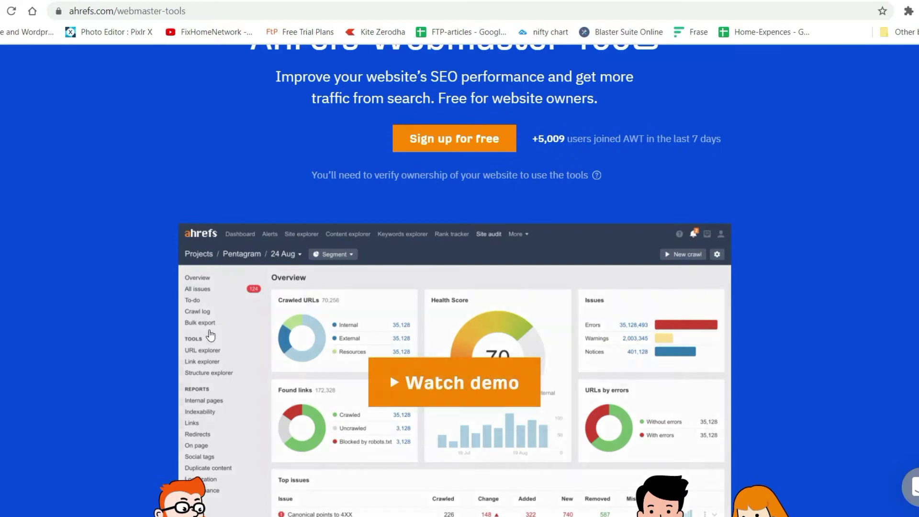
scroll(521, 389, "down", 3)
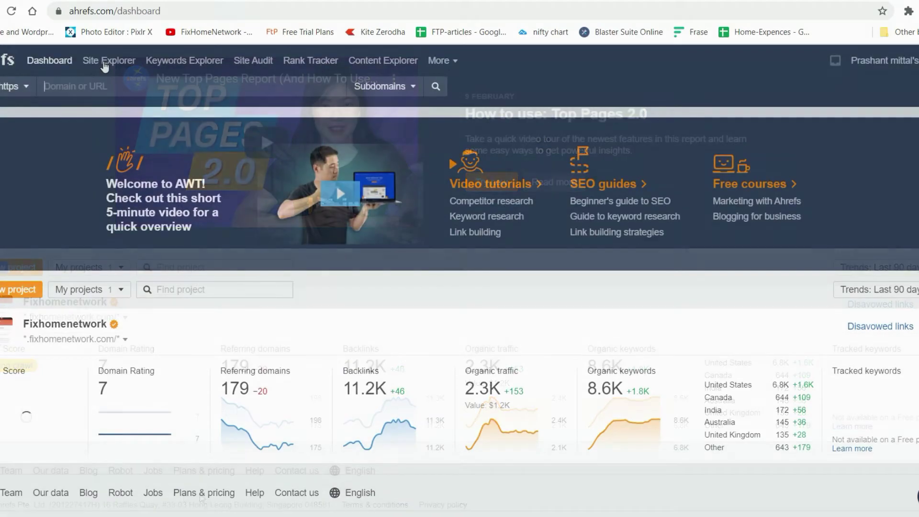
Look up fixhomenetwork.com in Site Explorer with the http + https protocol and the *.domain/* scope
left_click(104, 64)
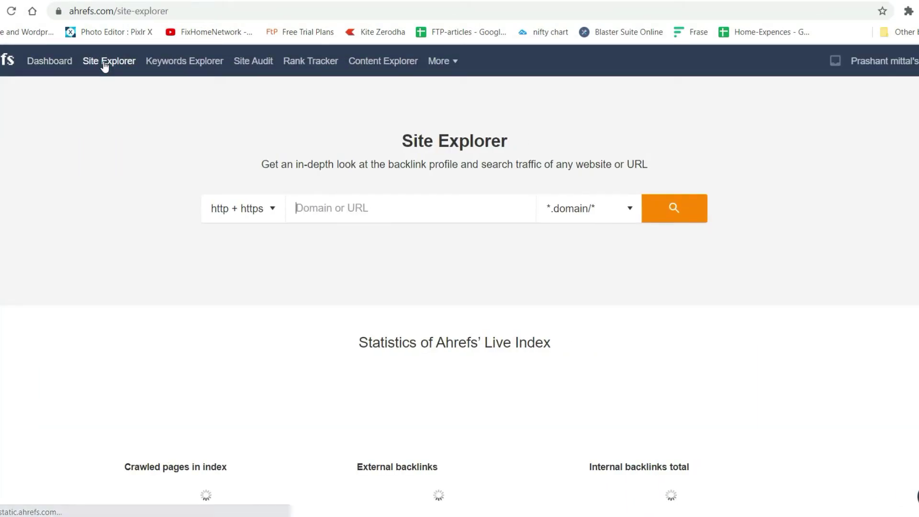
type("fixhomenetwork.com")
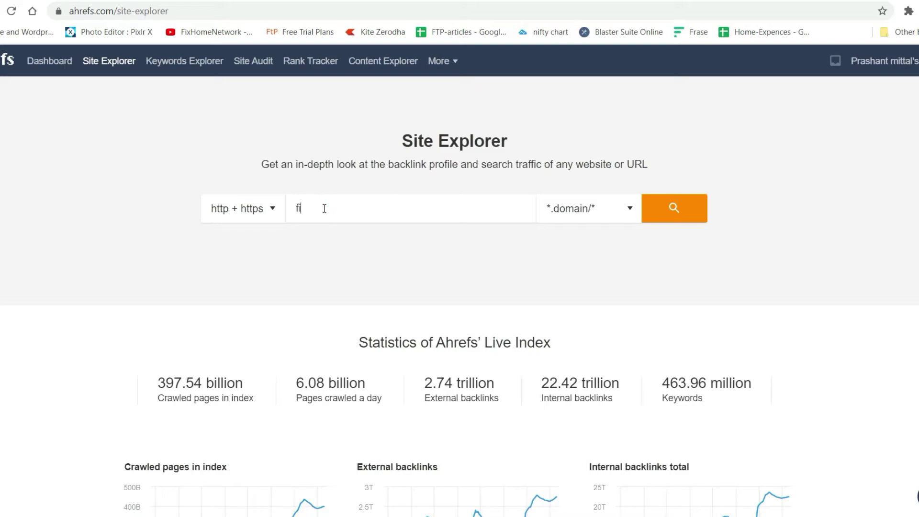
left_click(686, 216)
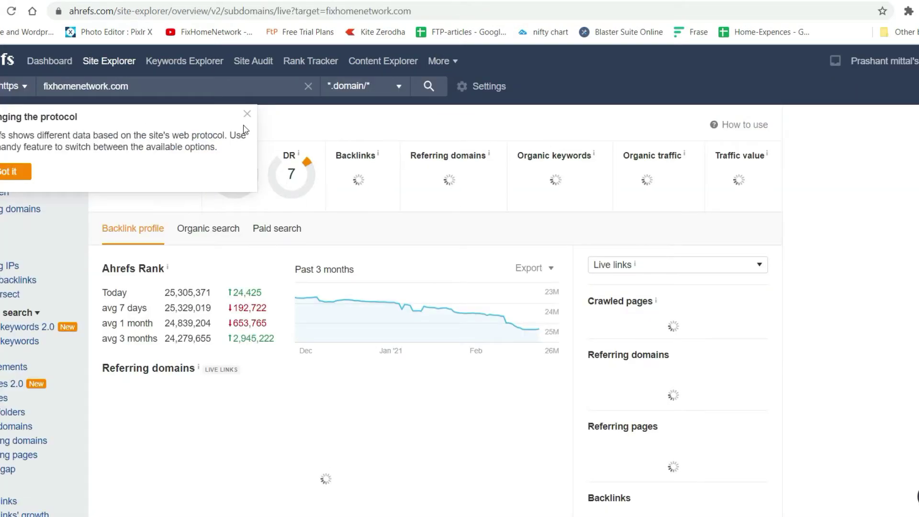
Dismiss the protocol tip and review fixhomenetwork.com's overview metrics, Ahrefs Rank history and referring domains
left_click(247, 115)
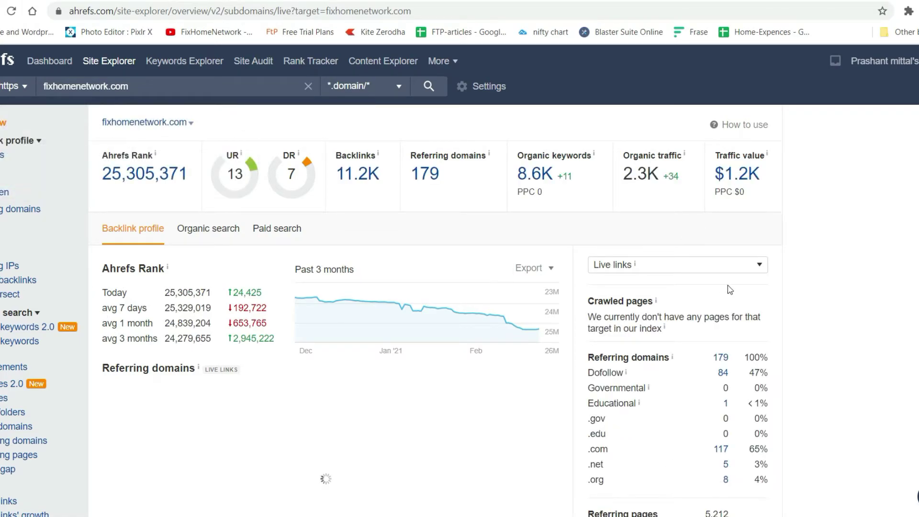
scroll(833, 311, "down", 4)
scroll(830, 312, "down", 4)
scroll(827, 311, "up", 8)
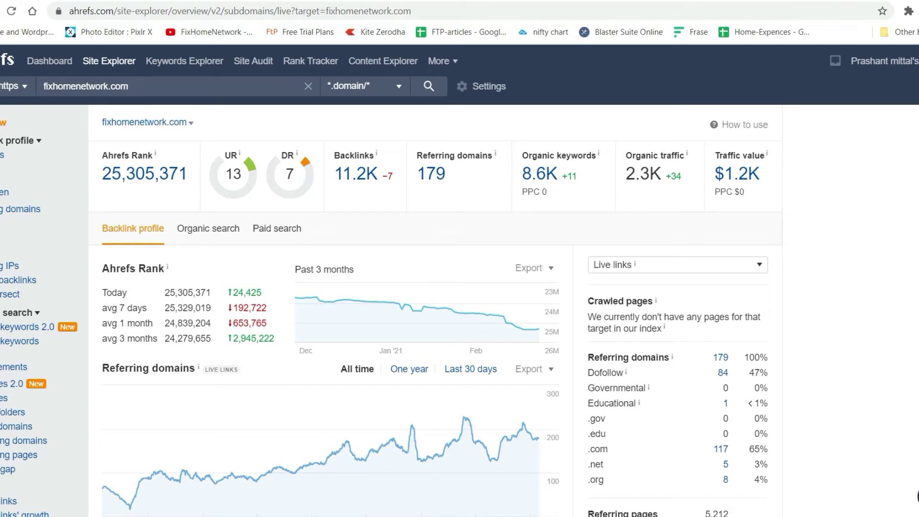
Open the Backlinks report for fixhomenetwork.com and examine the referring pages, their ratings, anchors and link dates
left_click(1, 155)
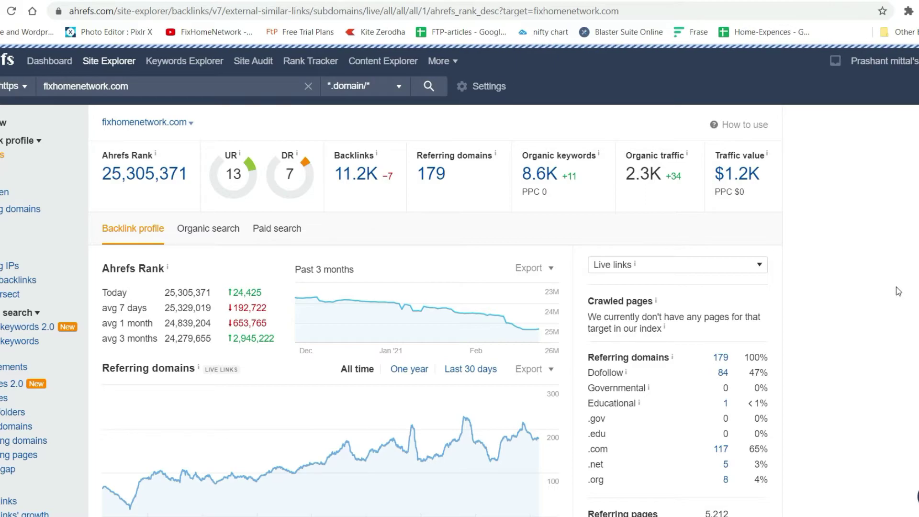
scroll(897, 287, "down", 15)
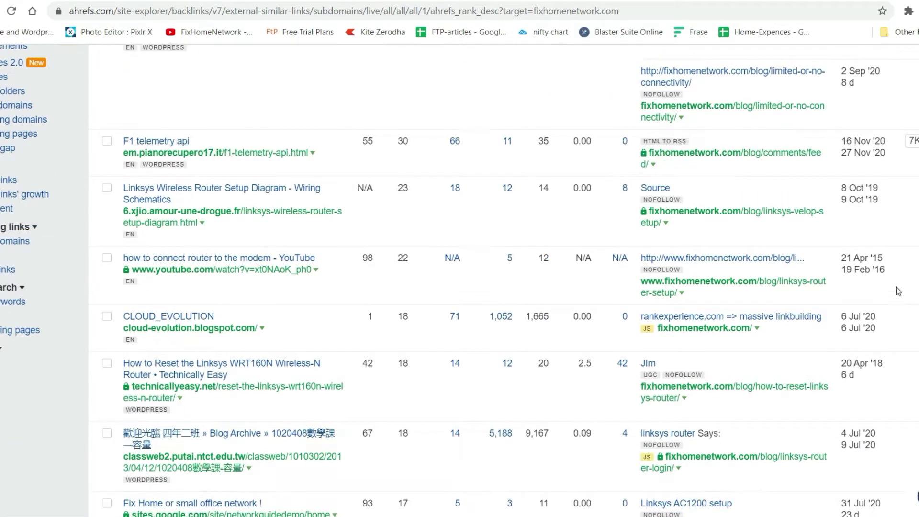
scroll(896, 287, "up", 3)
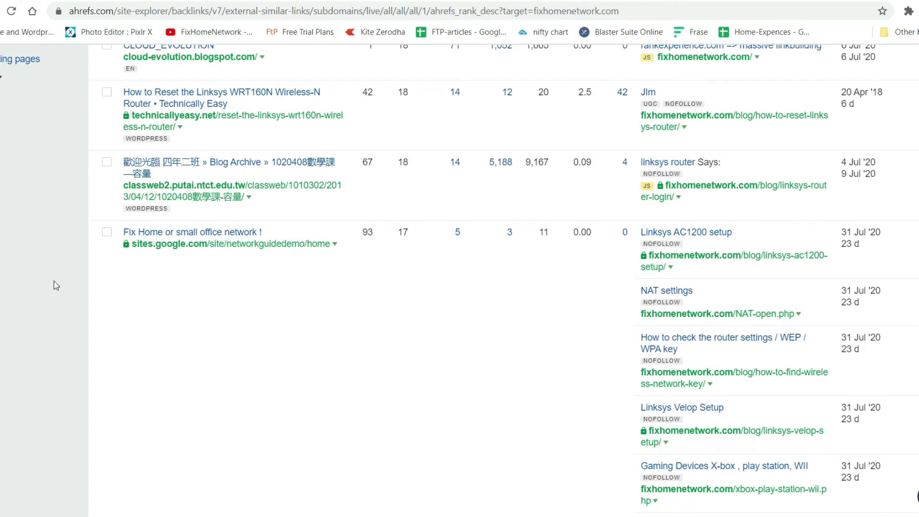
scroll(363, 367, "up", 12)
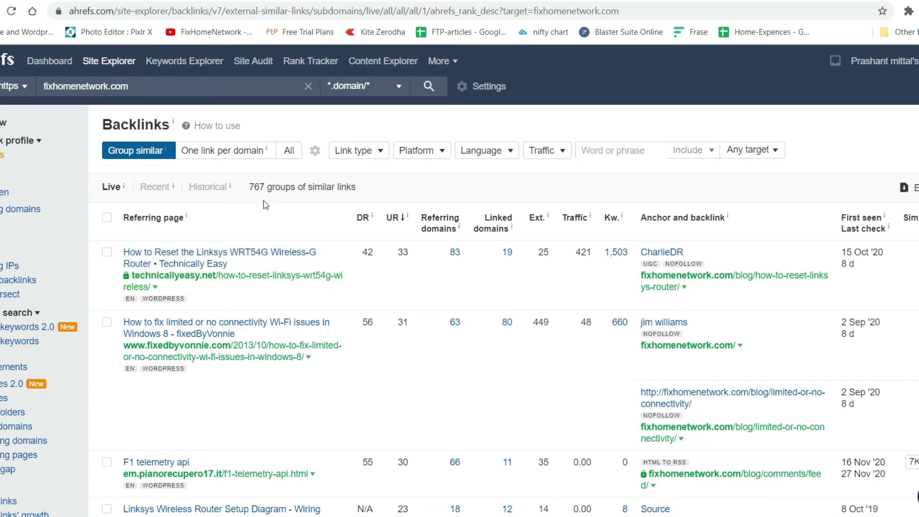
scroll(399, 284, "down", 5)
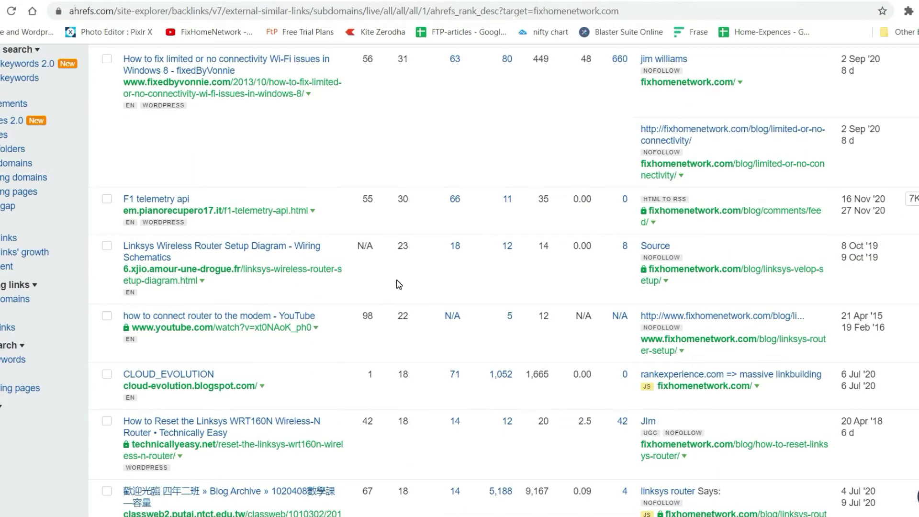
scroll(400, 334, "down", 5)
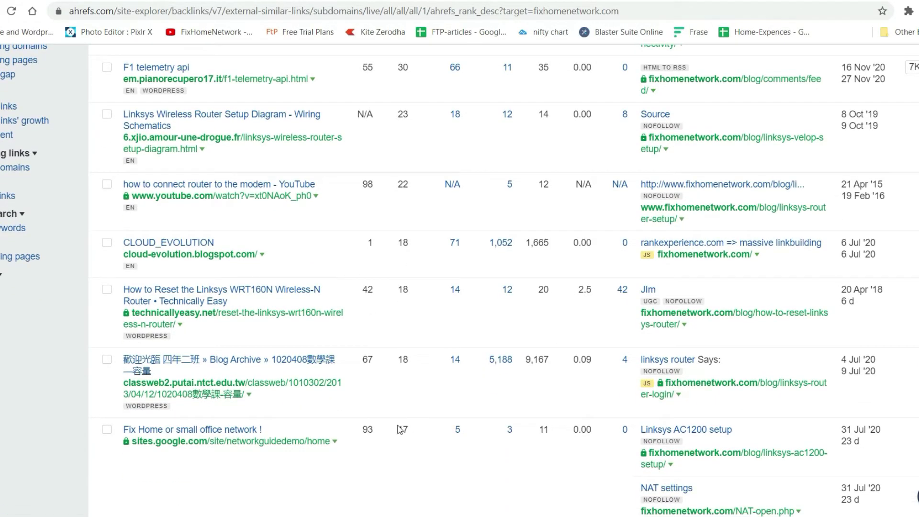
scroll(541, 358, "down", 10)
scroll(403, 341, "up", 3)
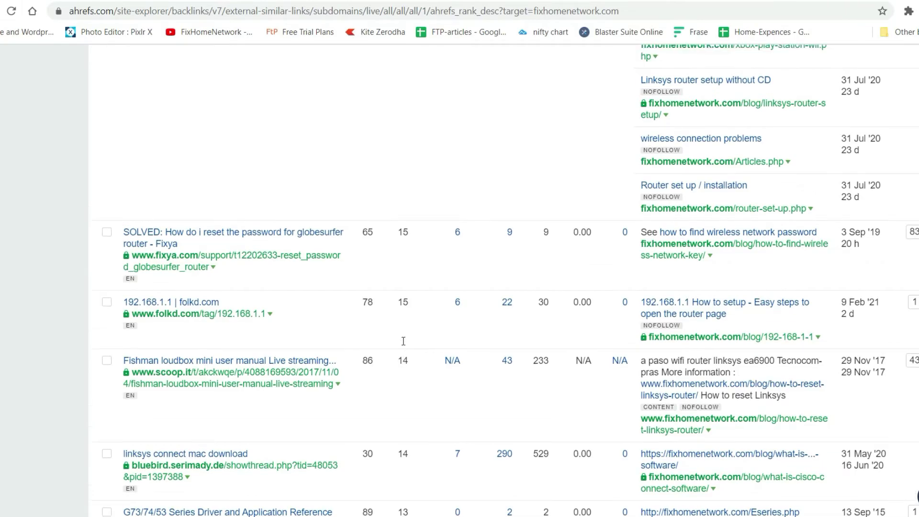
scroll(403, 340, "down", 15)
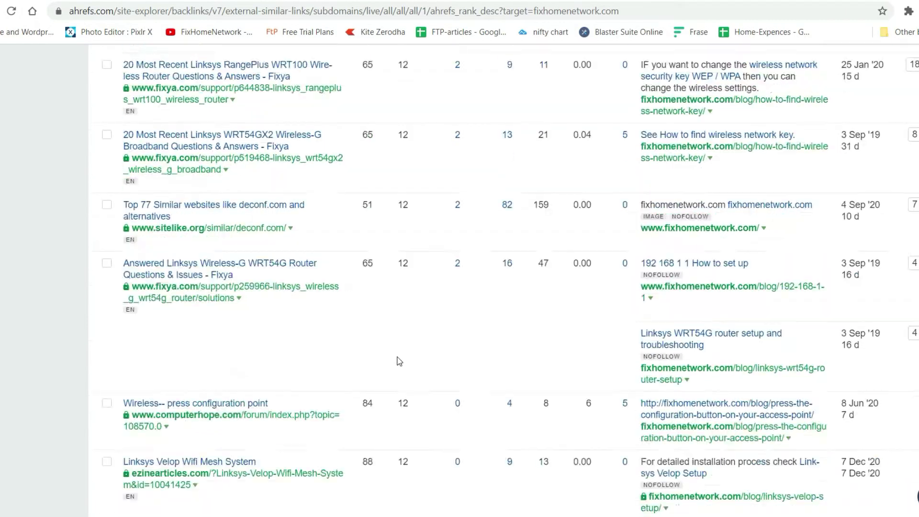
scroll(404, 341, "down", 10)
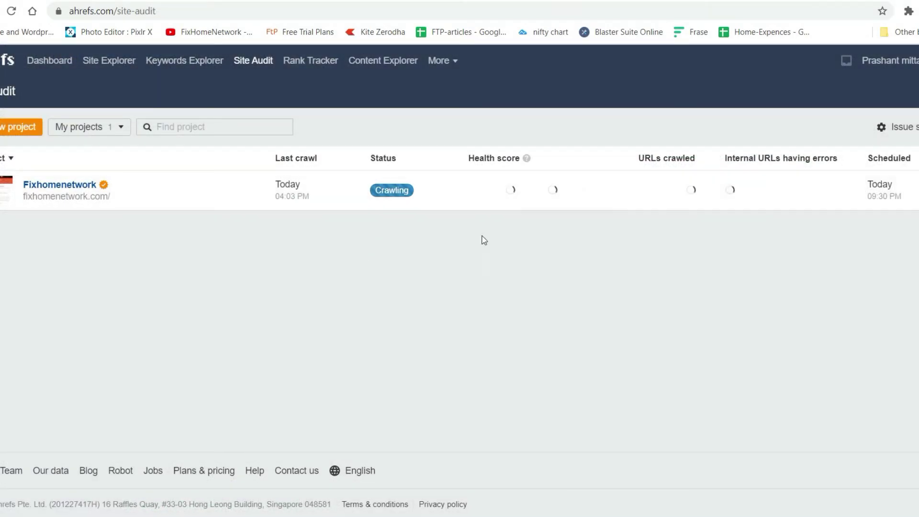
Read through the Webmaster Tools page, covering SEO health, backlinks, traffic keywords, the Google Search Console comparison and why it is free
left_click(176, 61)
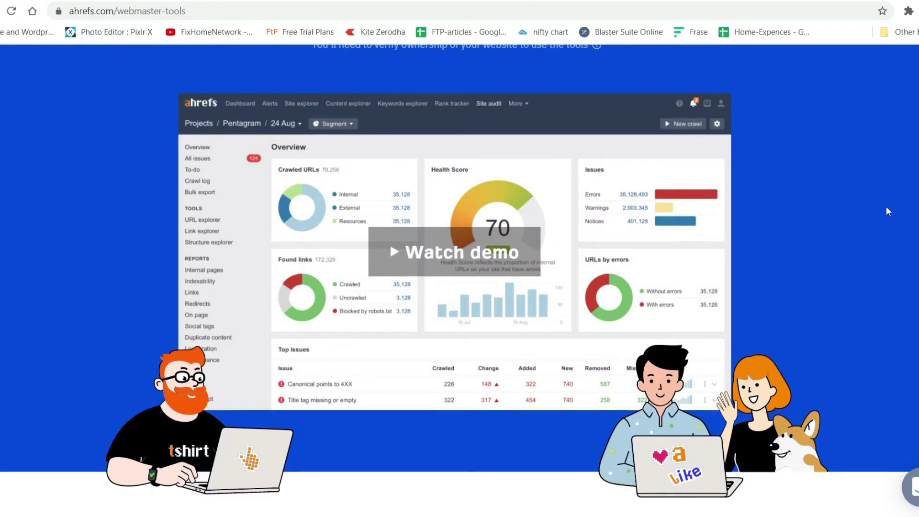
scroll(695, 232, "up", 5)
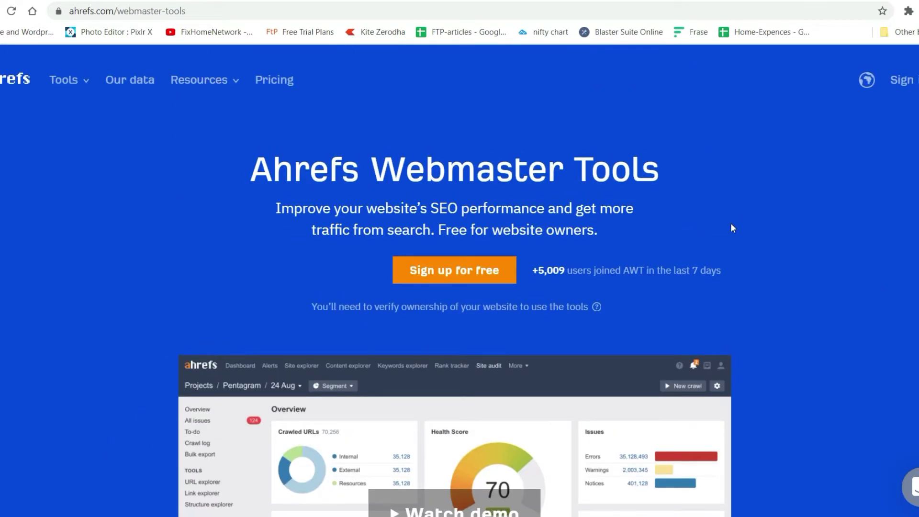
scroll(731, 224, "down", 15)
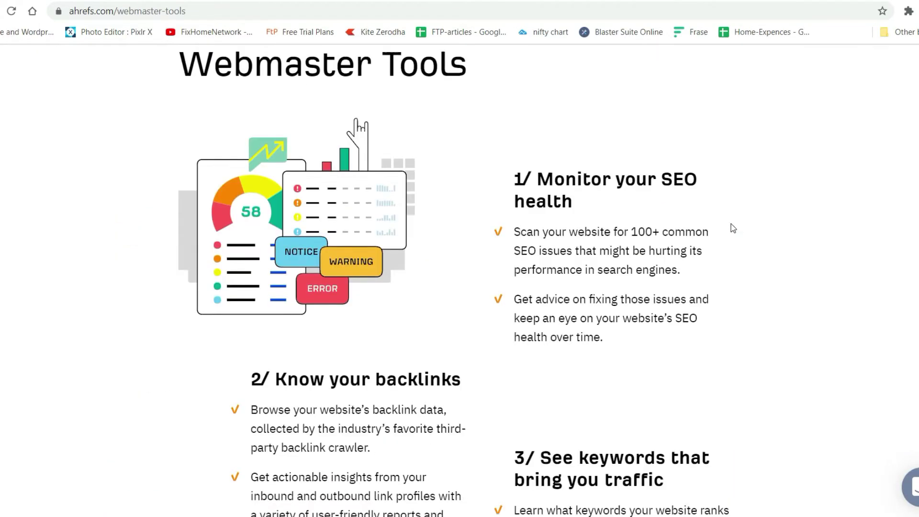
scroll(730, 227, "down", 4)
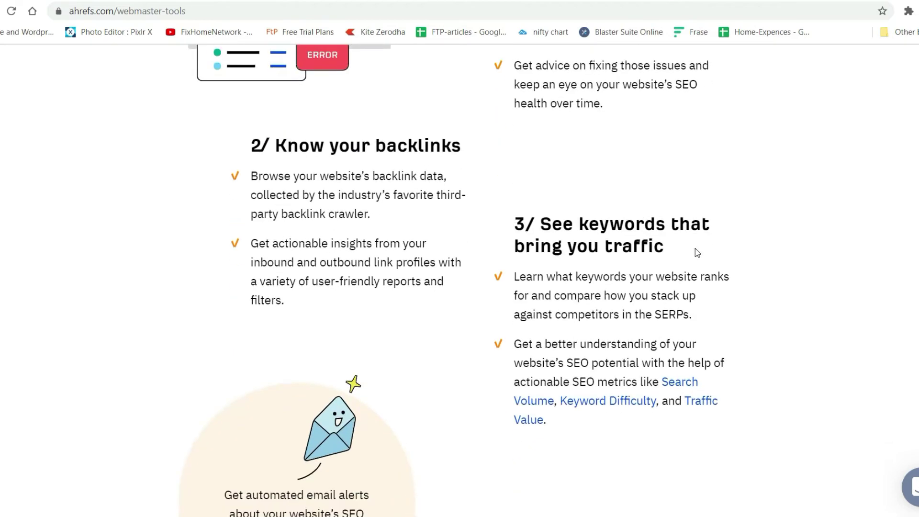
scroll(697, 253, "down", 1)
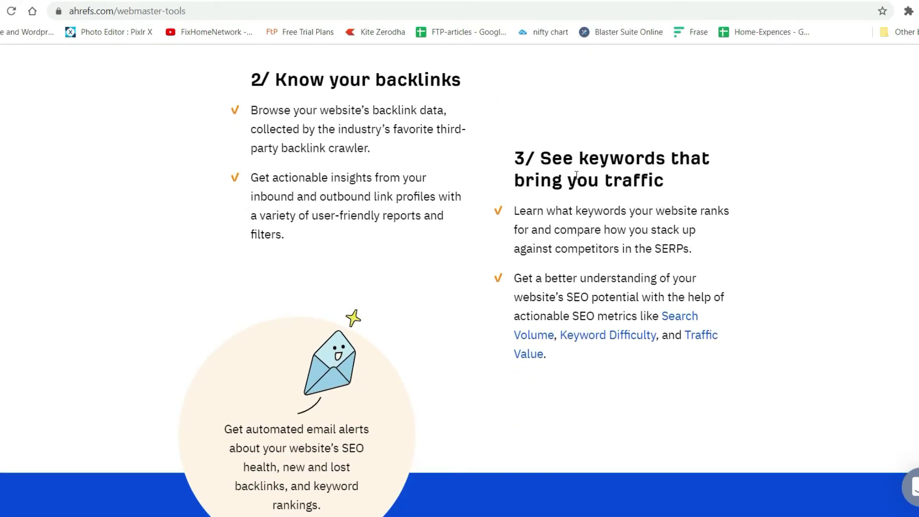
scroll(730, 241, "down", 11)
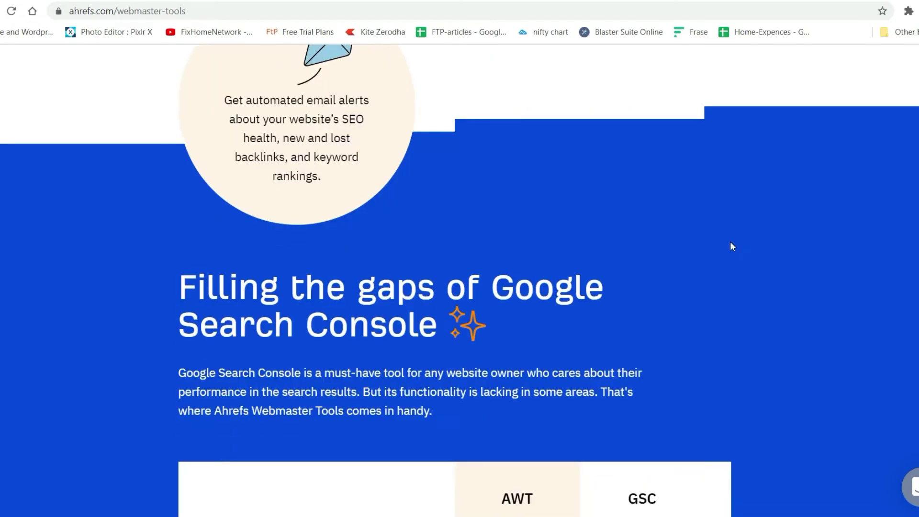
scroll(731, 244, "down", 16)
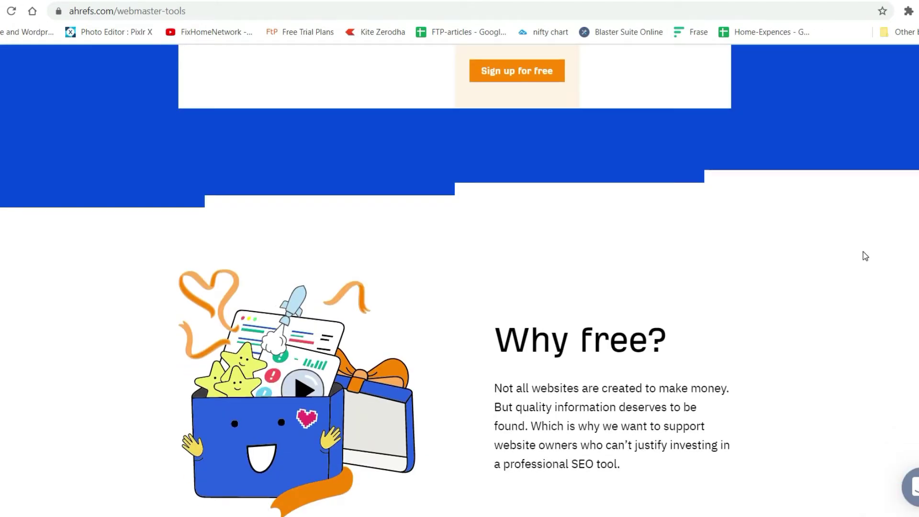
key("Home")
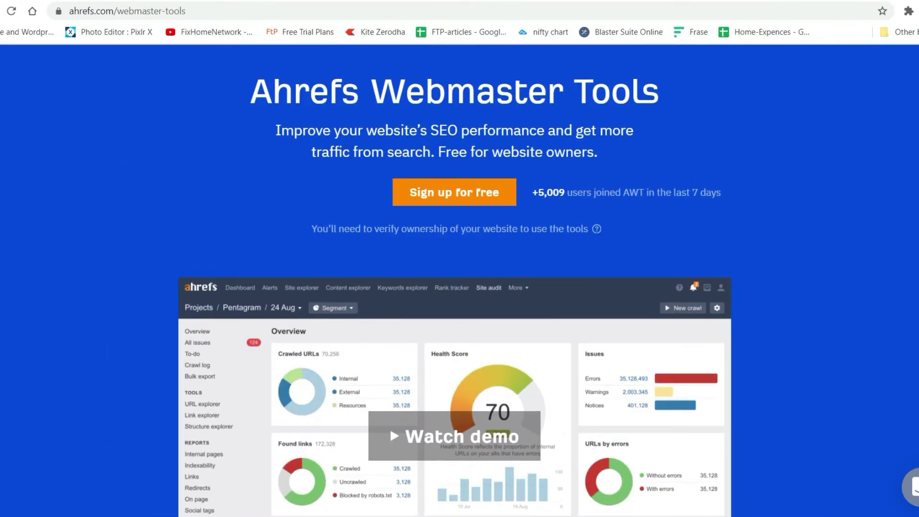
scroll(520, 107, "up", 2)
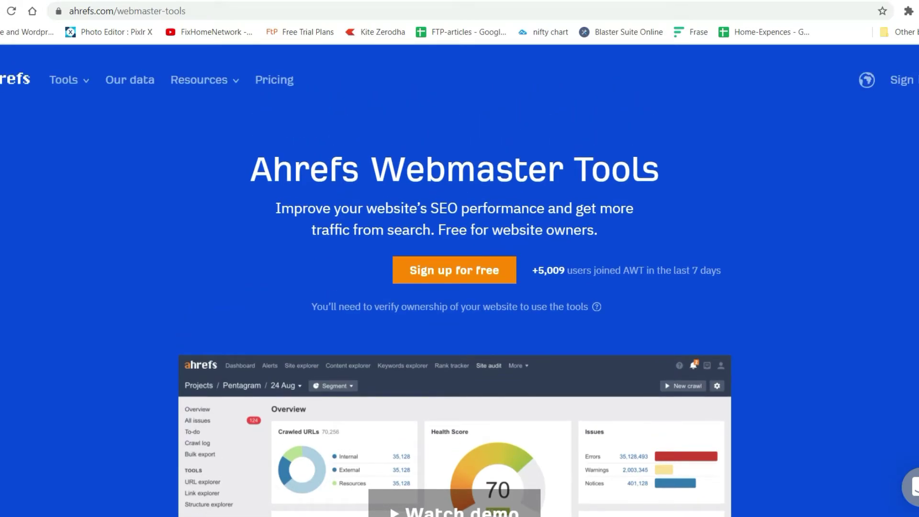
Open the Website Checker from the footer's free tools list in a new tab and review the Fixhomenetwork dashboard metrics
scroll(459, 281, "down", 20)
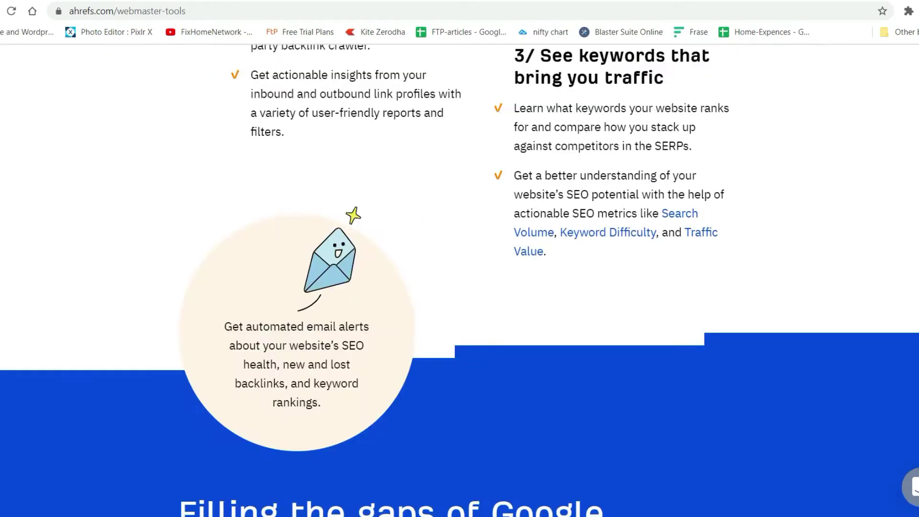
scroll(460, 280, "down", 10)
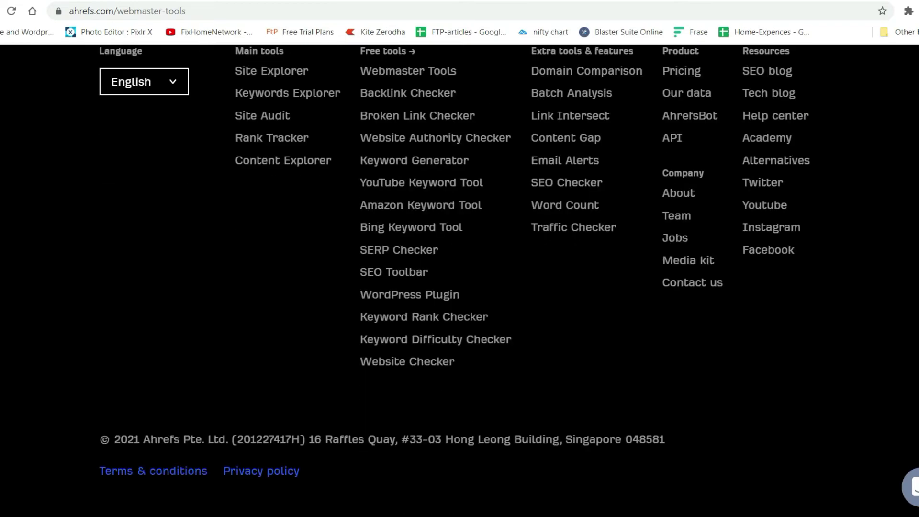
right_click(407, 360)
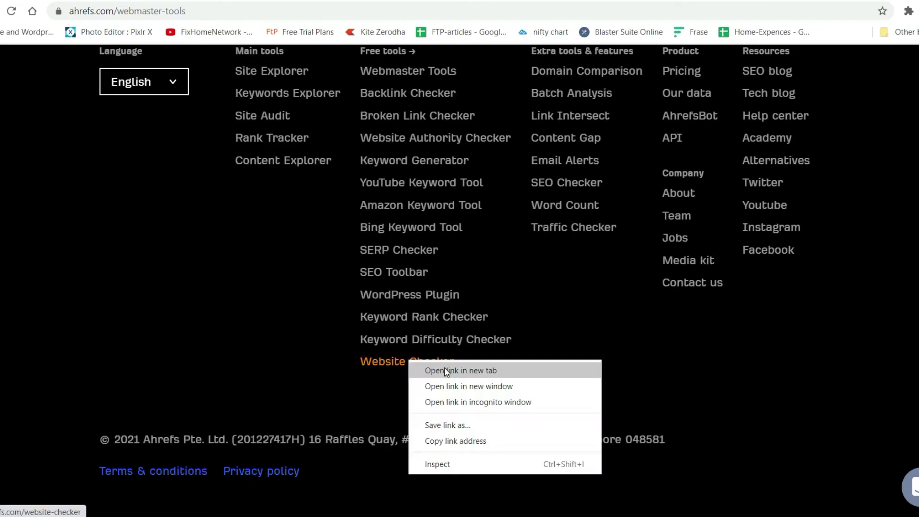
left_click(447, 371)
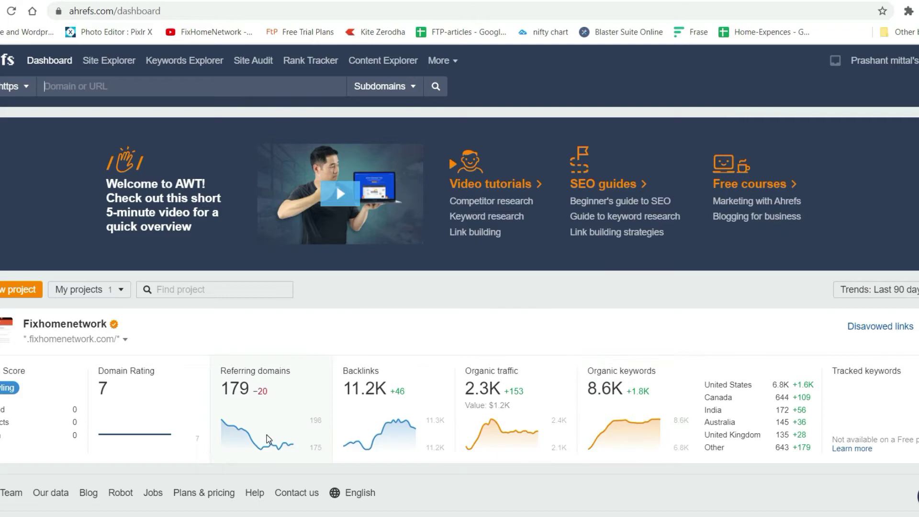
scroll(268, 438, "down", 1)
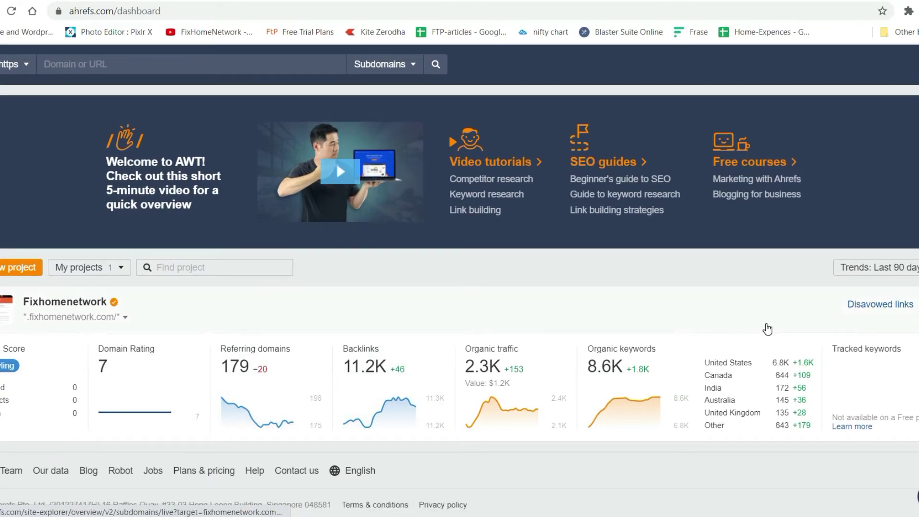
scroll(766, 329, "up", 1)
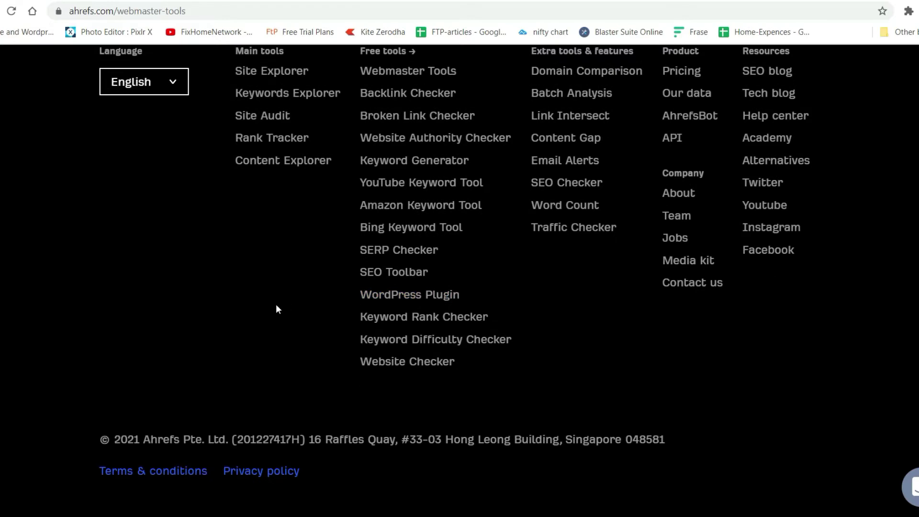
Open the free tools list's WordPress Plugin page in a new tab and download the Ahrefs SEO plugin to the Desktop as ahrefs-seo.0.7.4
right_click(418, 295)
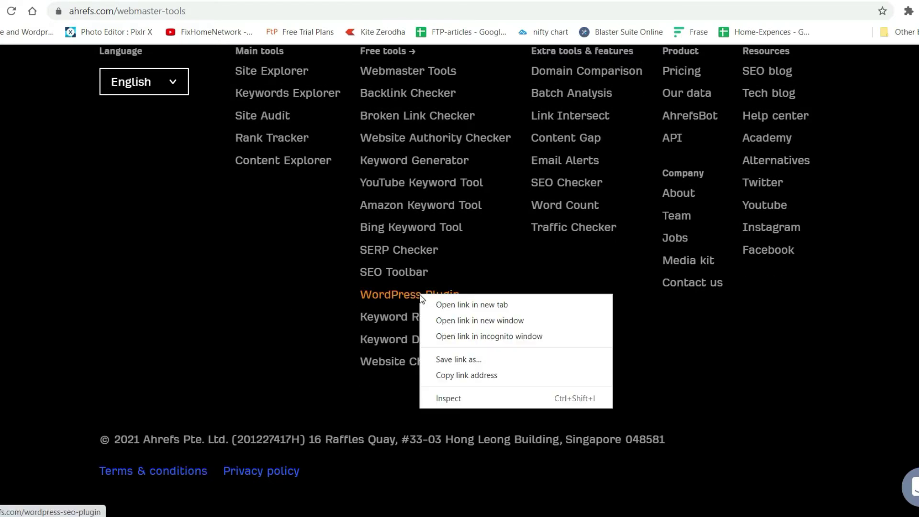
left_click(446, 303)
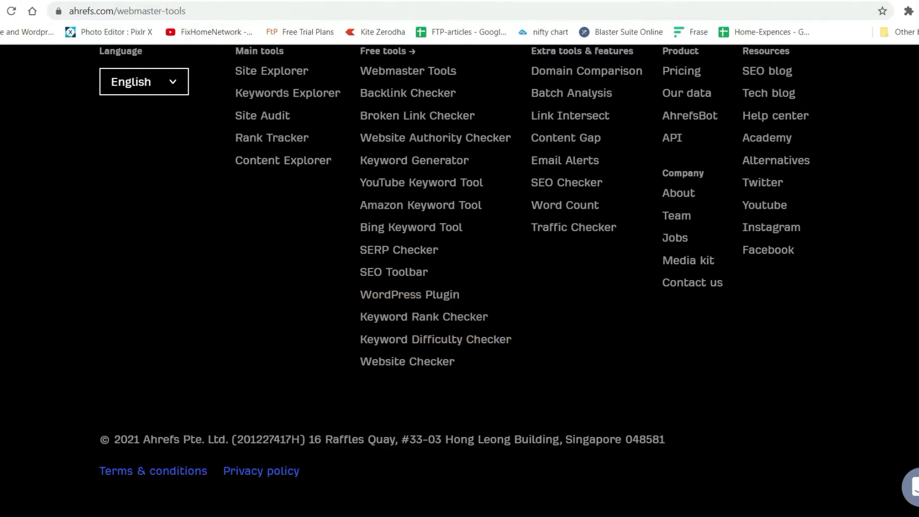
key("ctrl+Tab")
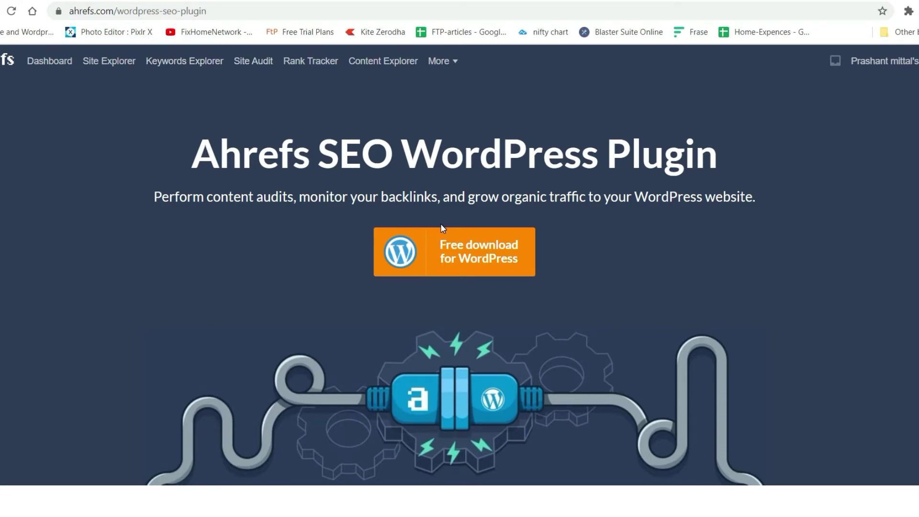
left_click(469, 257)
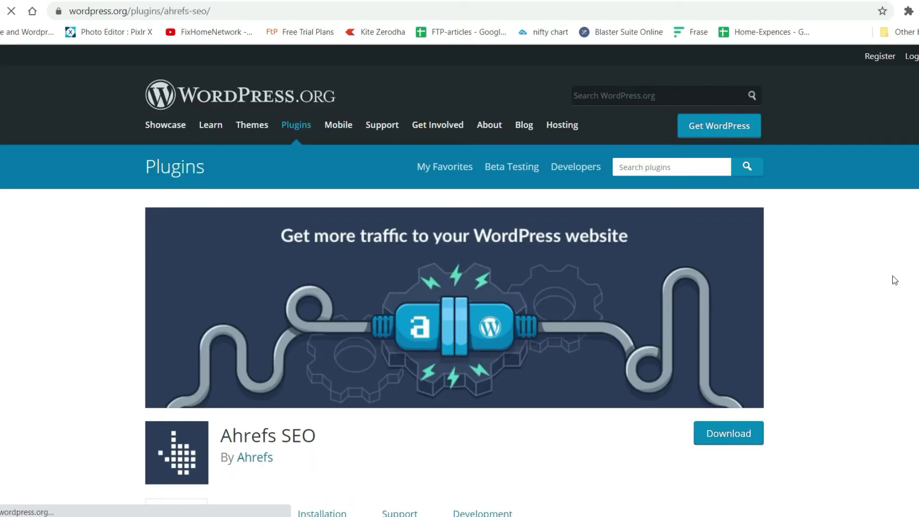
left_click(736, 444)
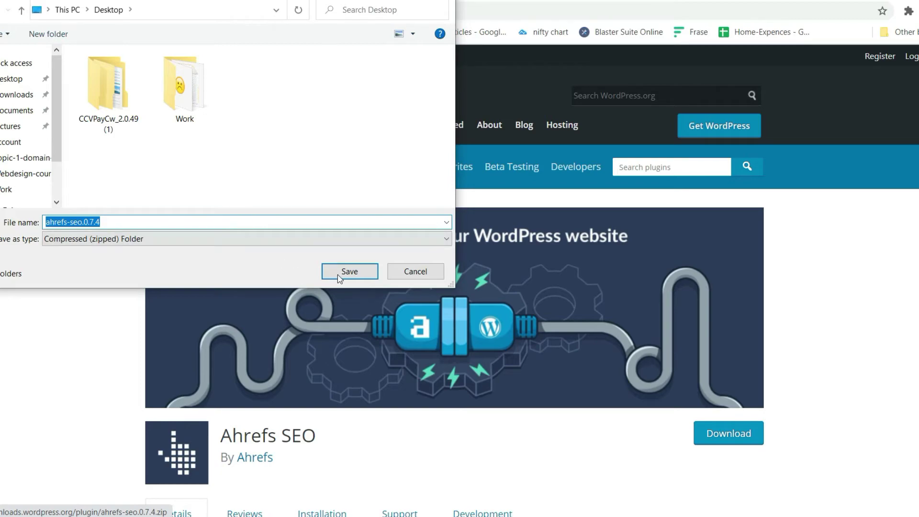
left_click(349, 272)
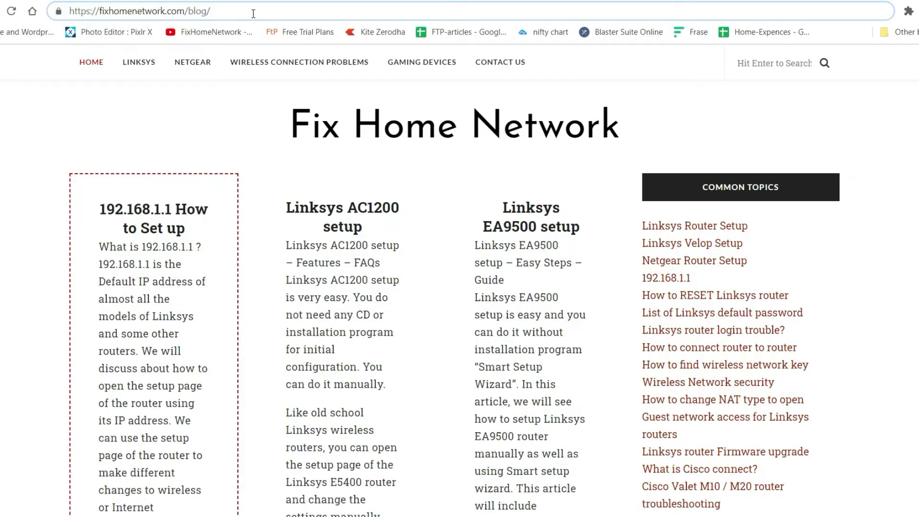
Go to fixhomenetwork.com/blog/wp-admin to open the site's WordPress dashboard
type("wp-admin")
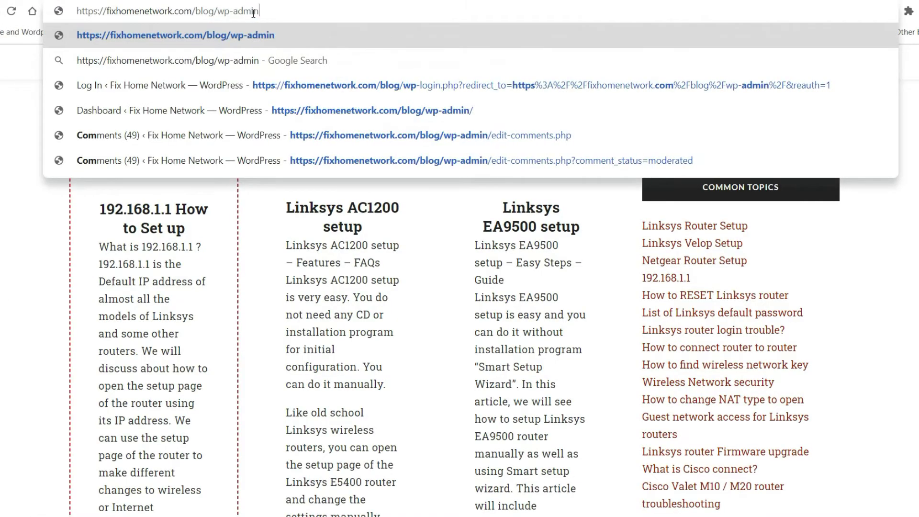
key("Return")
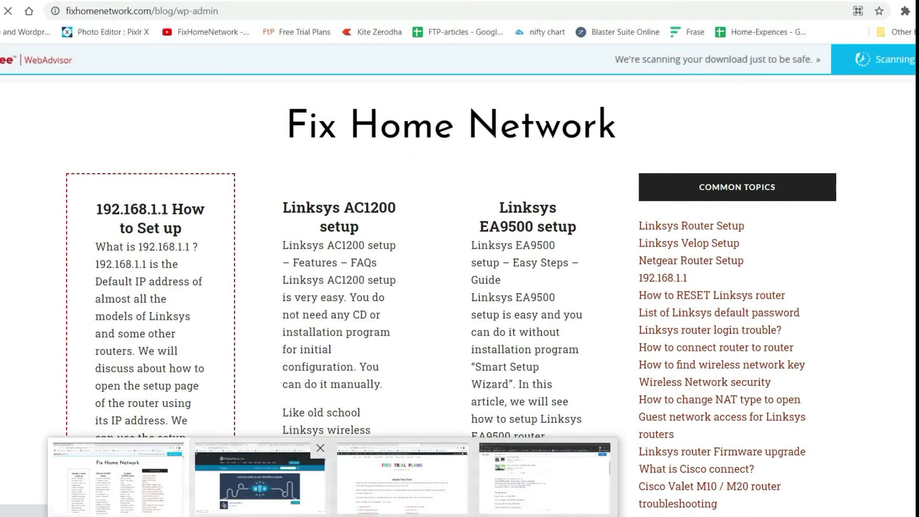
key("Return")
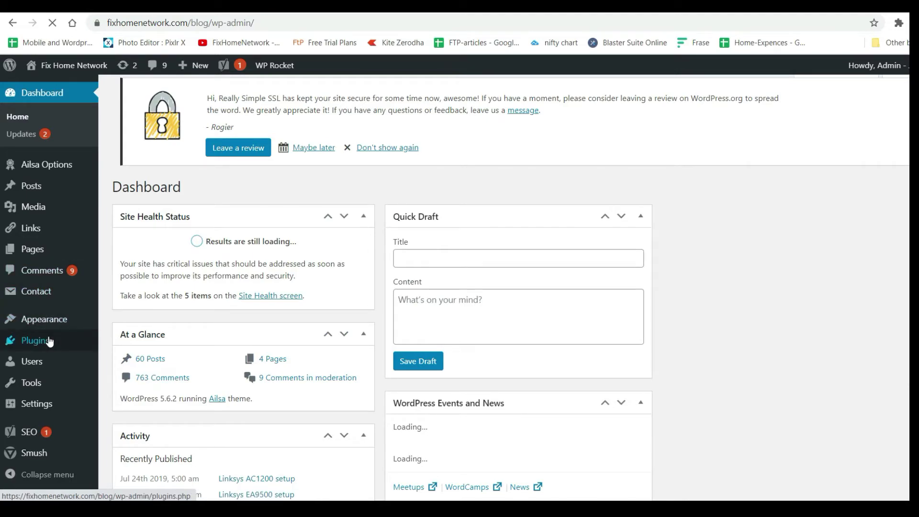
Upload ahrefs-seo.0.7.4.zip from the Desktop as a new plugin, install it and activate it
mouse_move(48, 342)
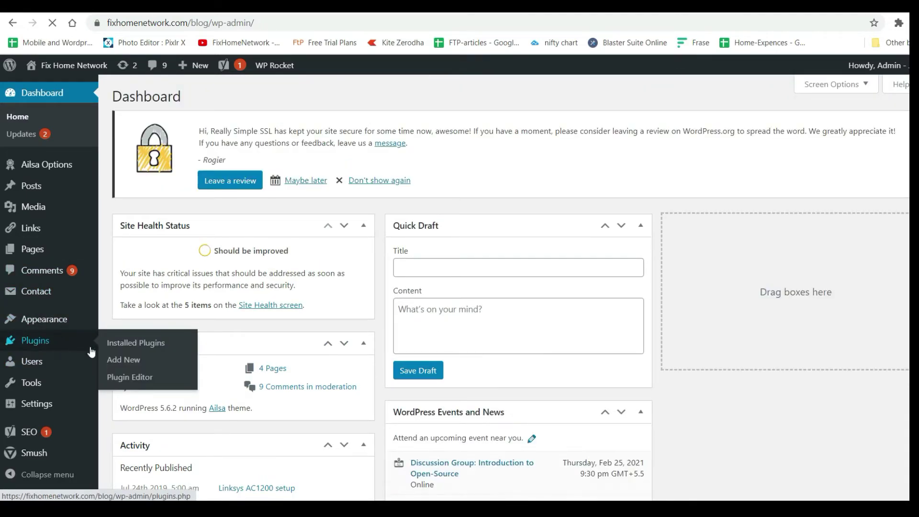
left_click(125, 360)
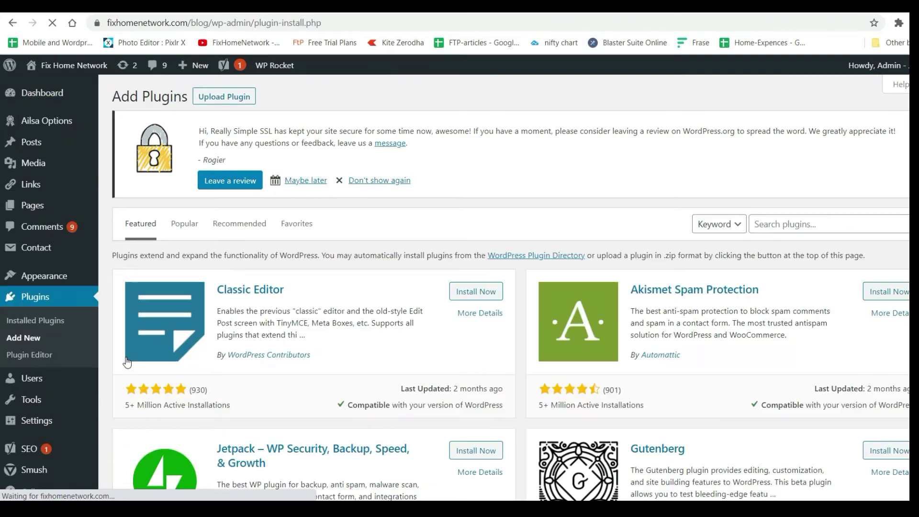
left_click(225, 97)
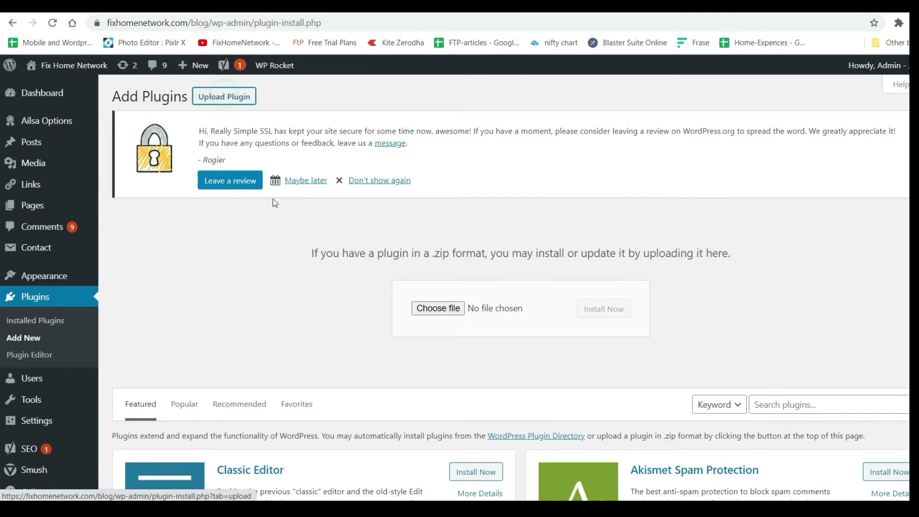
left_click(438, 308)
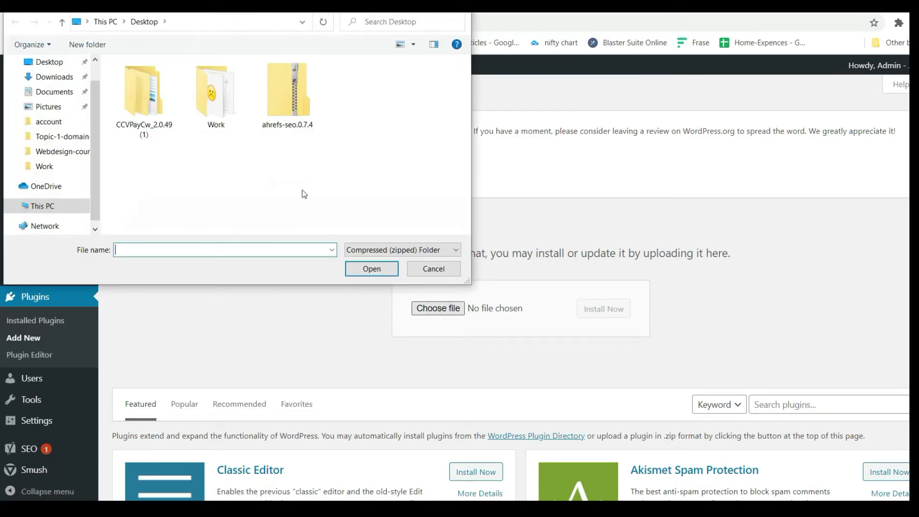
left_click(287, 95)
left_click(368, 274)
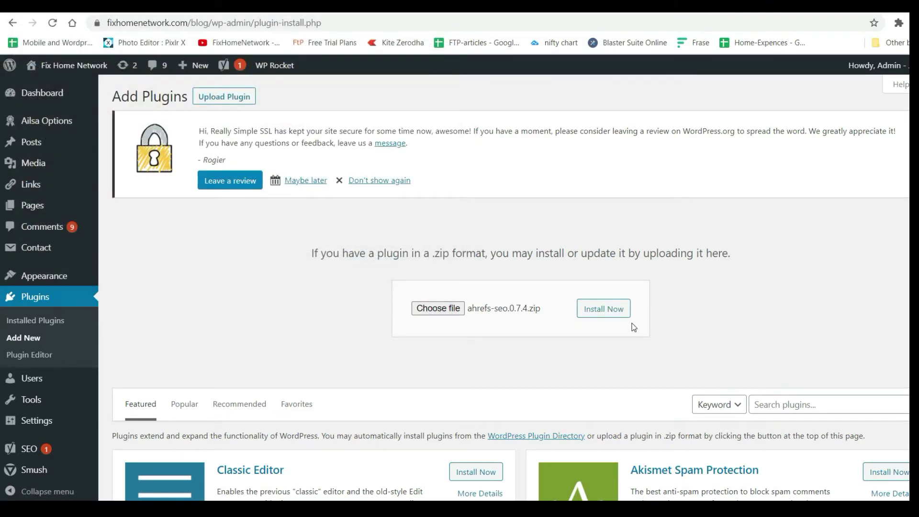
left_click(614, 309)
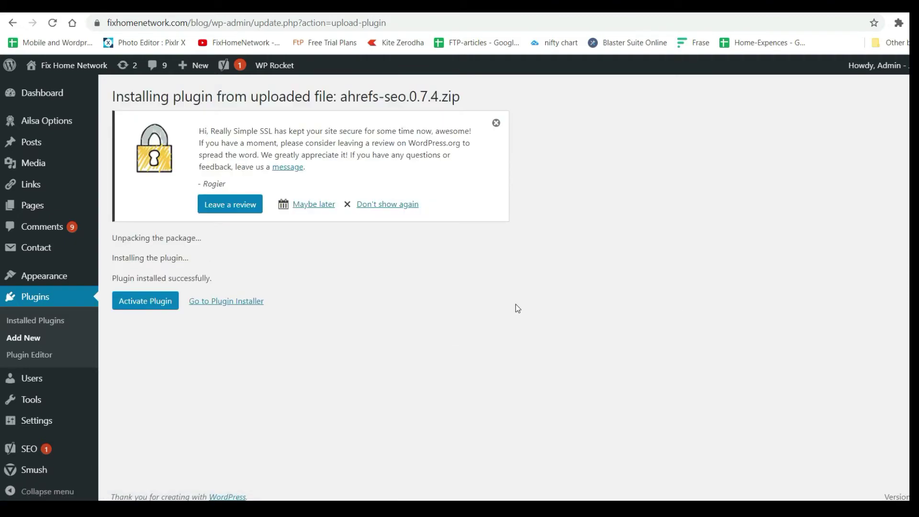
left_click(144, 303)
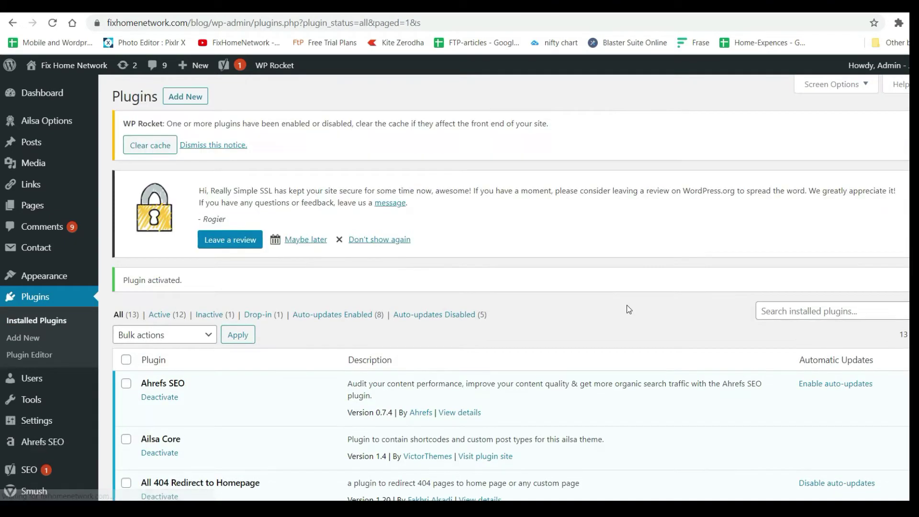
Open the Ahrefs SEO plugin's setup and obtain and copy the authorization code for new or Webmaster Tools users
scroll(627, 306, "down", 6)
scroll(362, 306, "up", 4)
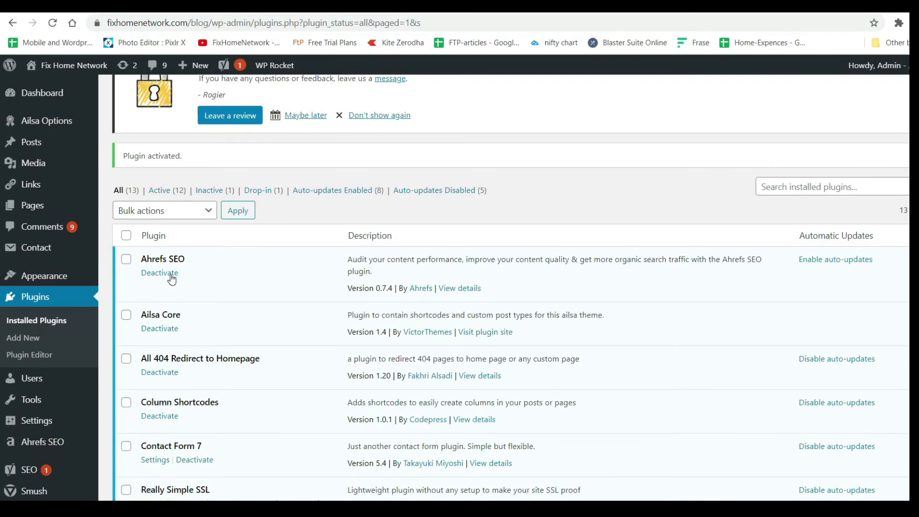
scroll(29, 344, "down", 3)
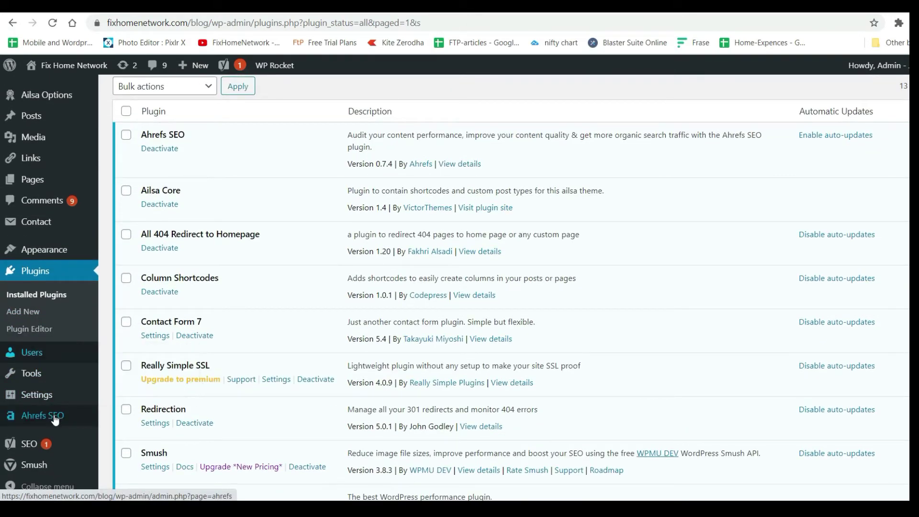
left_click(55, 418)
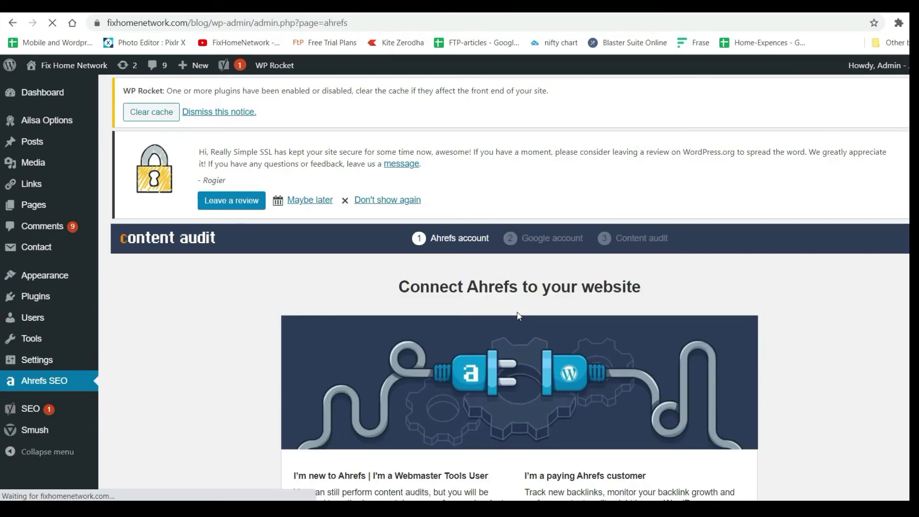
scroll(517, 314, "down", 3)
scroll(754, 324, "down", 1)
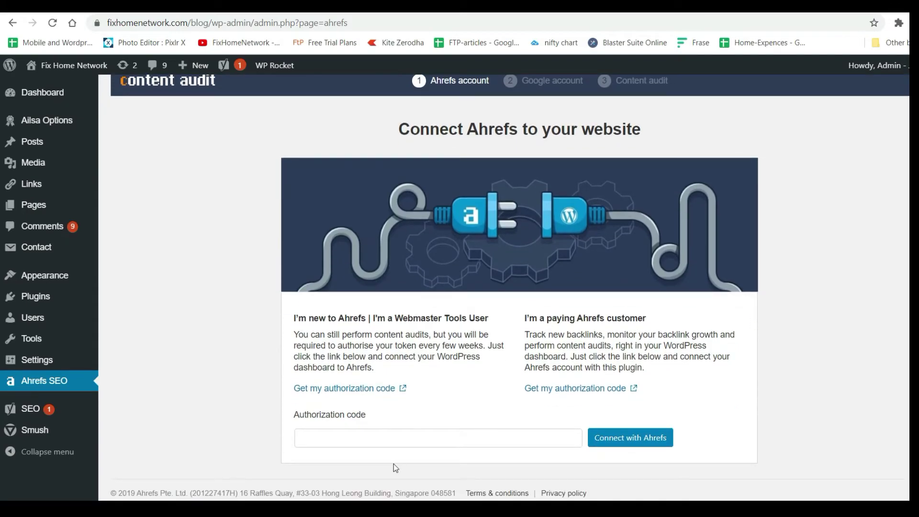
left_click(401, 390)
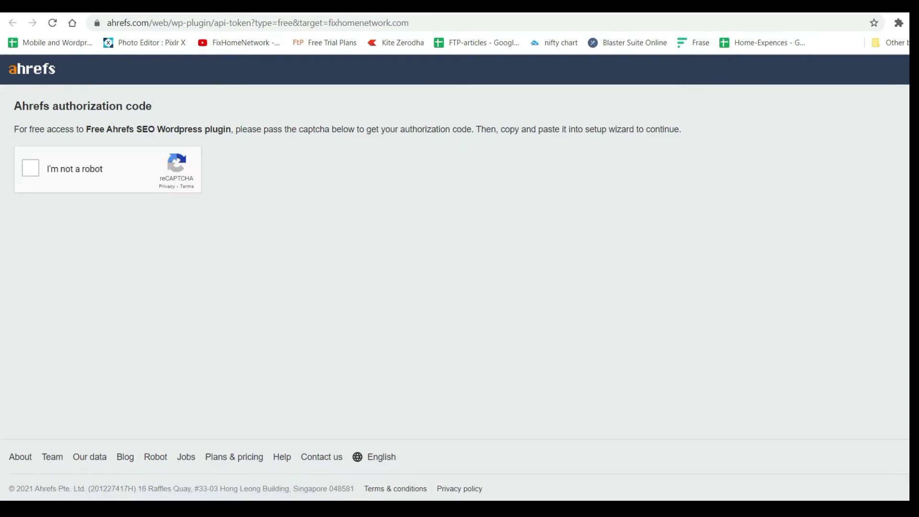
left_click(25, 166)
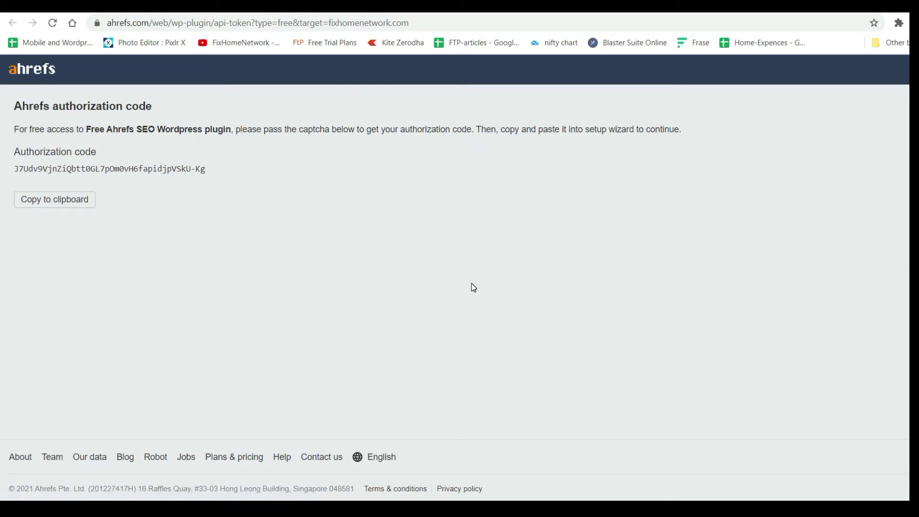
left_click(50, 204)
Paste the Ahrefs authorization code into the plugin setup and connect the site with Ahrefs
left_click(204, 12)
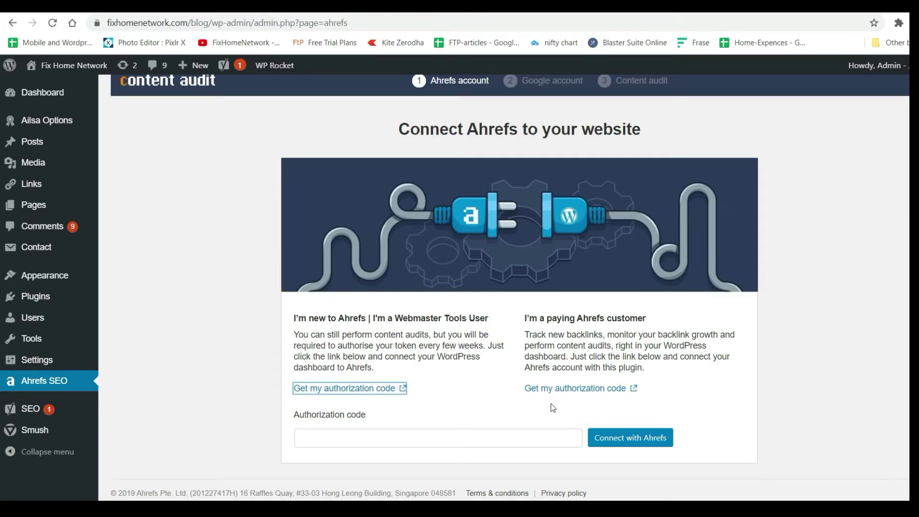
left_click(455, 435)
key("ctrl+v")
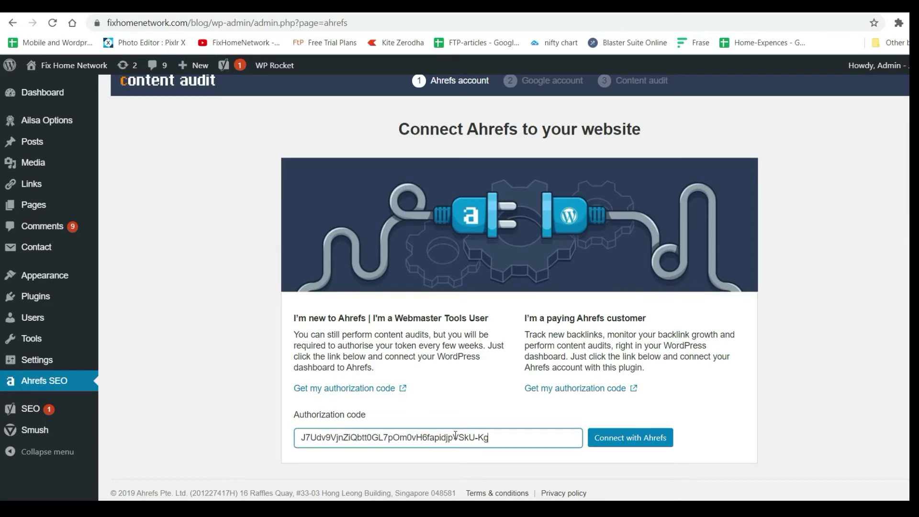
left_click(629, 439)
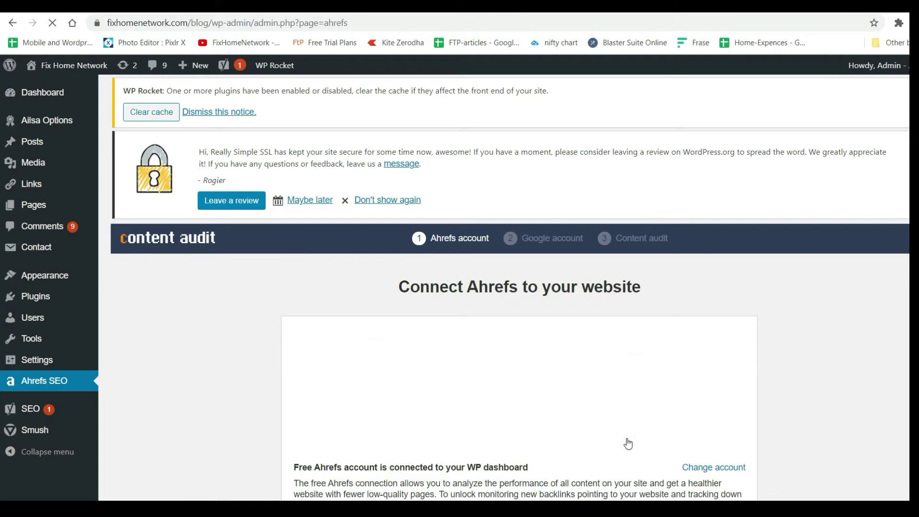
Continue to the Google account stage, grant the plugin access to Google Analytics and Search Console data, and copy the Google authorization code
scroll(794, 326, "down", 1)
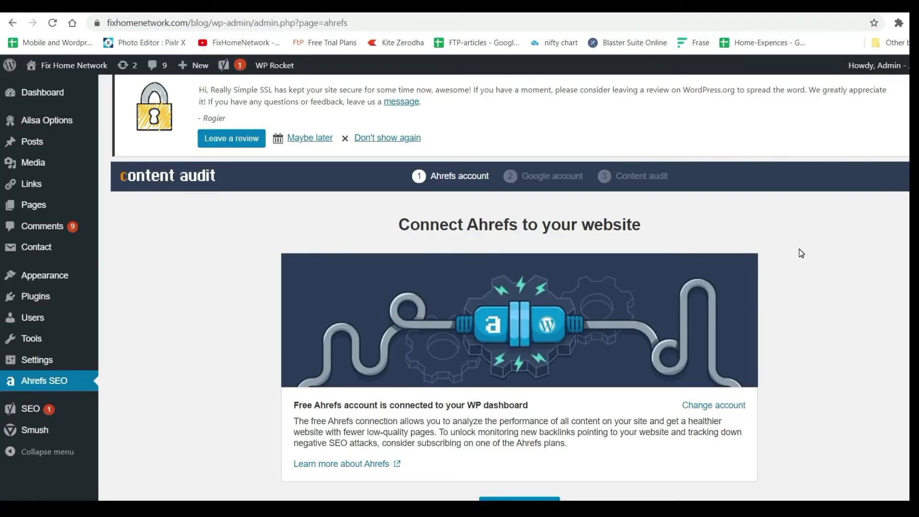
scroll(802, 254, "down", 1)
left_click(546, 455)
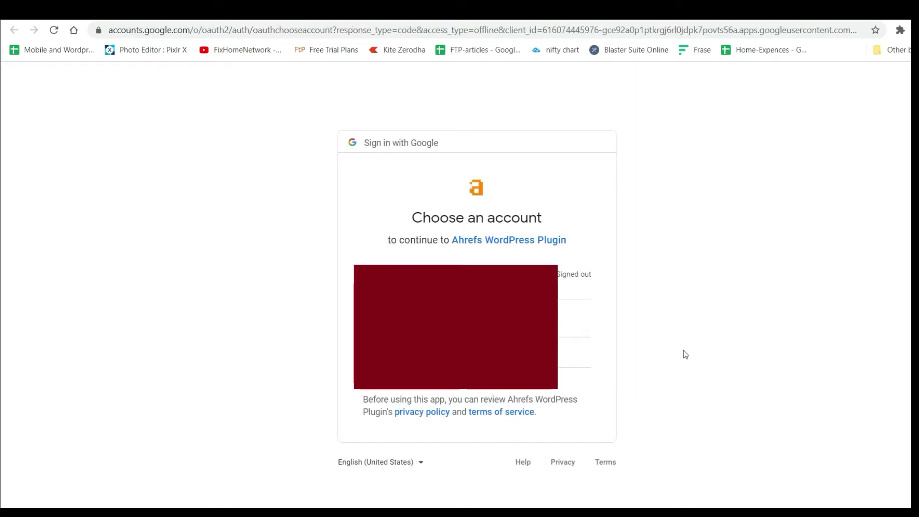
key("Return")
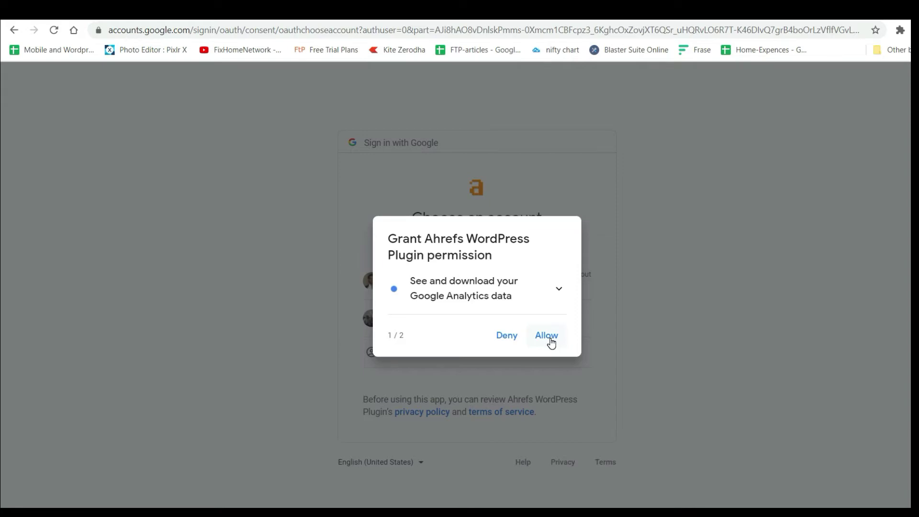
left_click(548, 337)
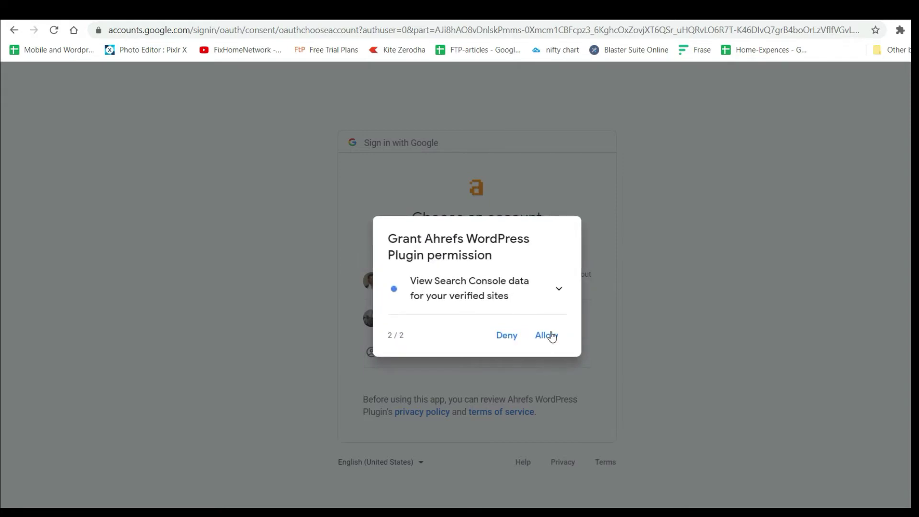
left_click(550, 336)
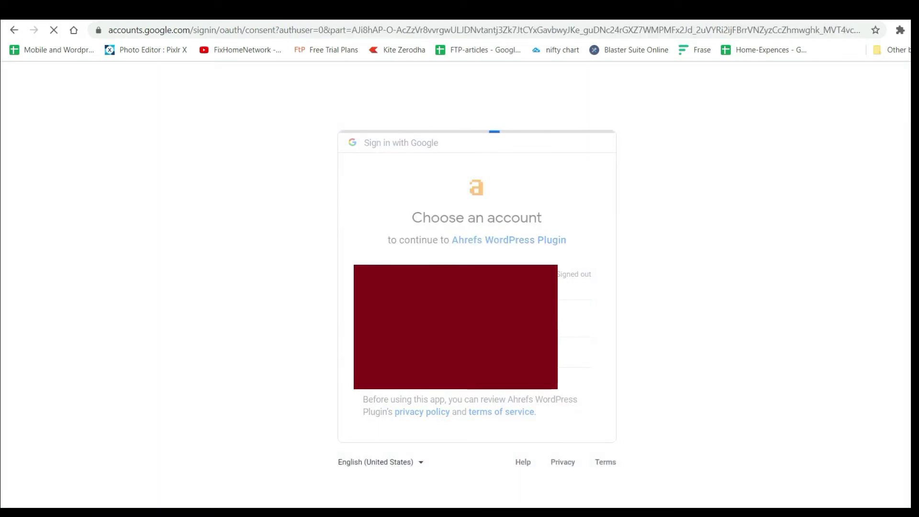
left_click(559, 467)
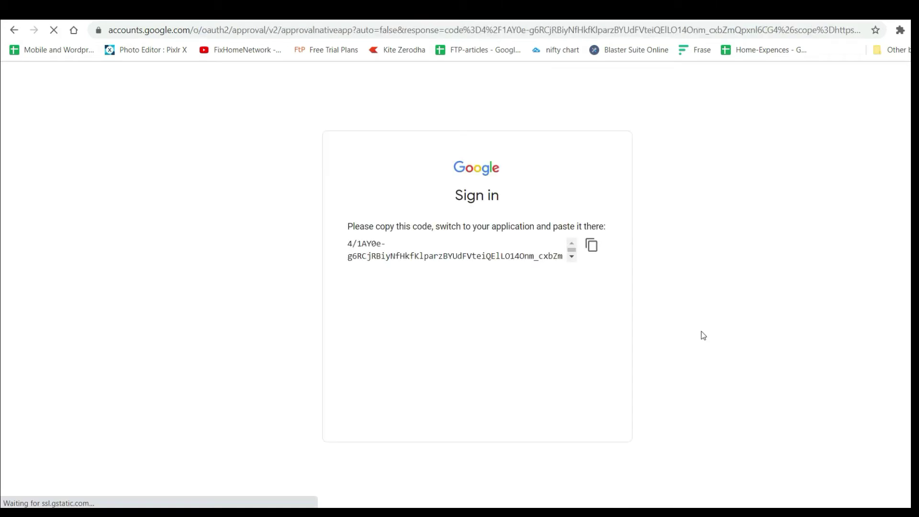
left_click(592, 246)
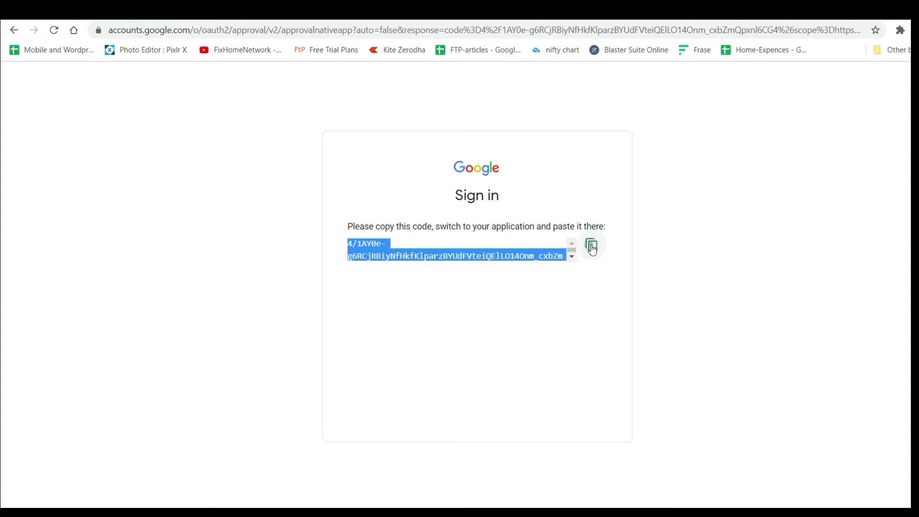
Paste the Google authorization code into the plugin setup and connect the Google Analytics and Search Console accounts
key("ctrl+w")
left_click(387, 433)
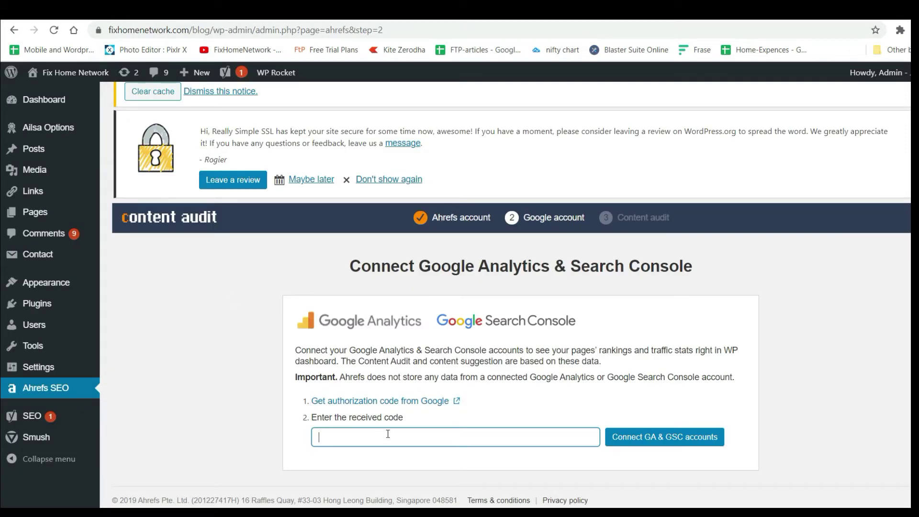
key("ctrl+v")
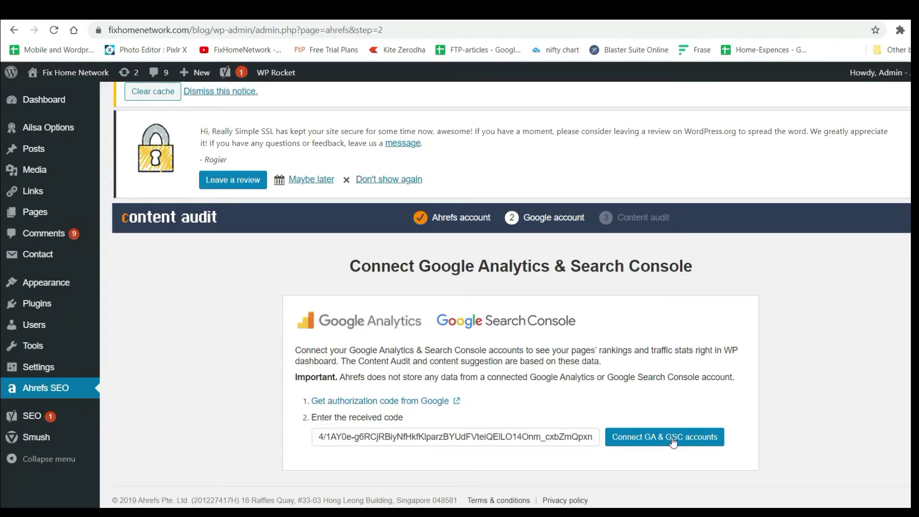
left_click(670, 438)
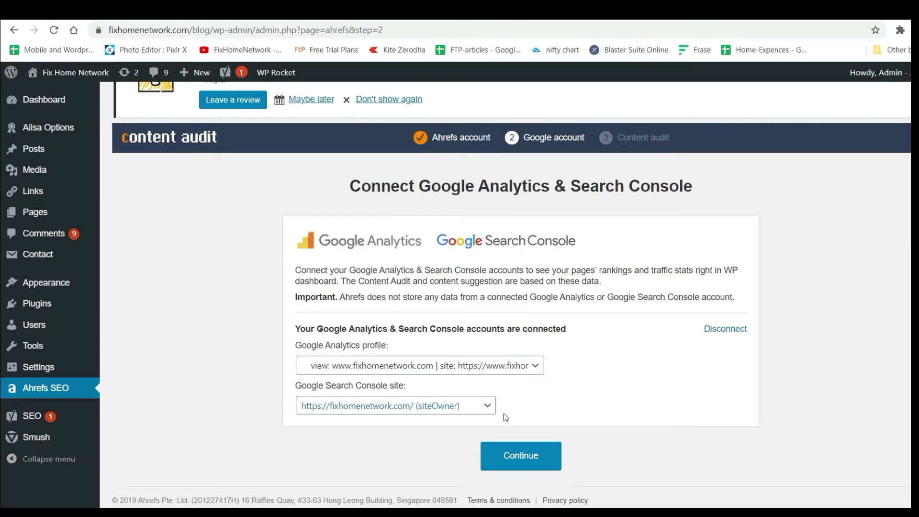
Accept the preselected fixhomenetwork.com Analytics profile and Search Console site, and run the content audit with the default post scope
left_click(528, 460)
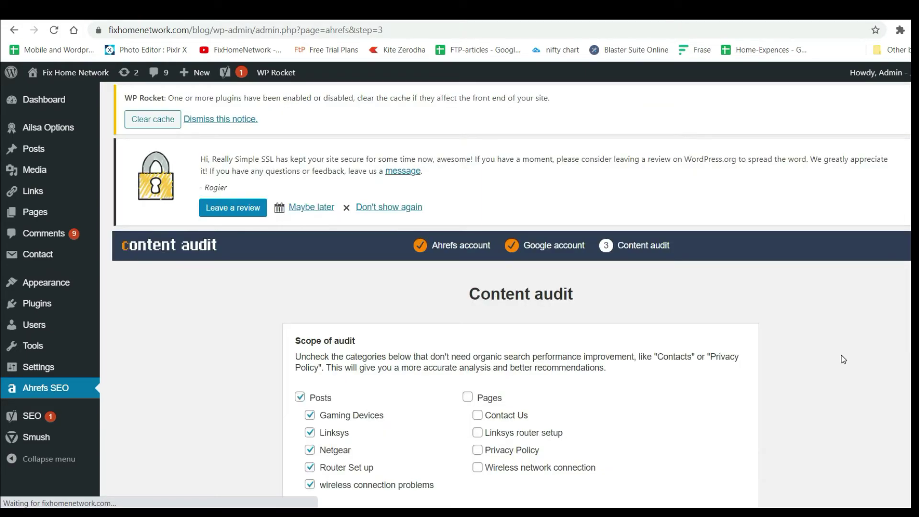
scroll(841, 354, "down", 3)
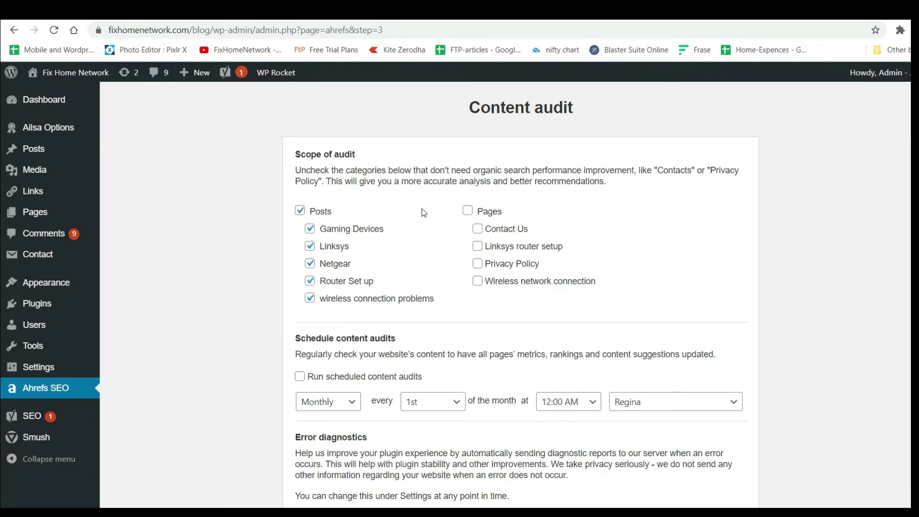
scroll(838, 251, "down", 3)
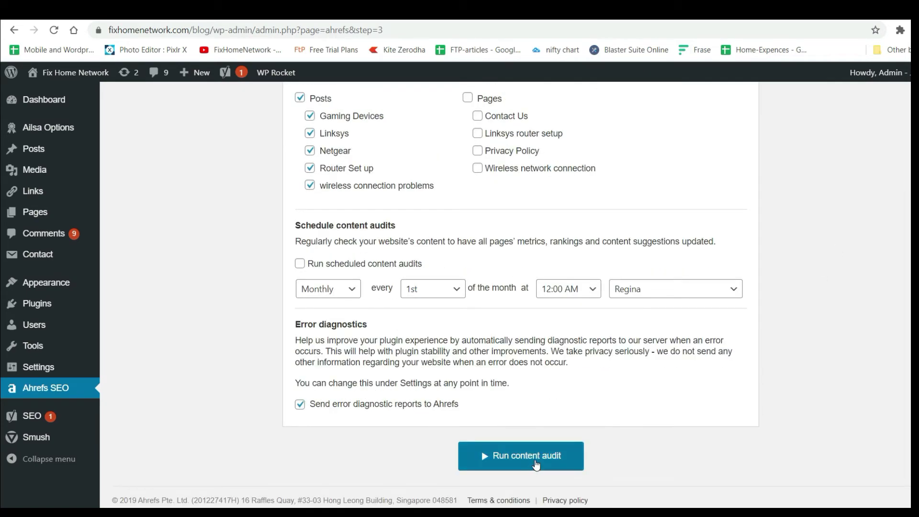
left_click(535, 463)
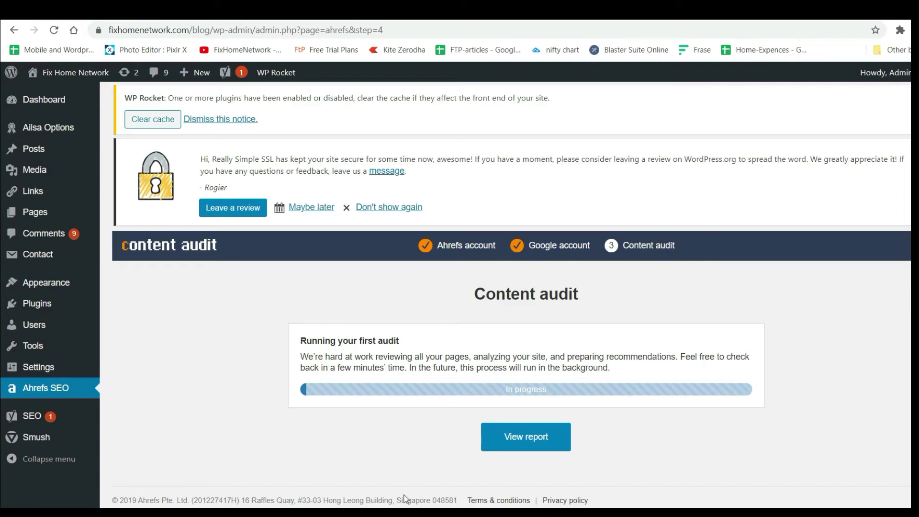
Review the Ahrefs SEO WordPress Plugin page's sections on content audits, backlink monitoring, and organic traffic and backlink numbers
key("ctrl+Tab")
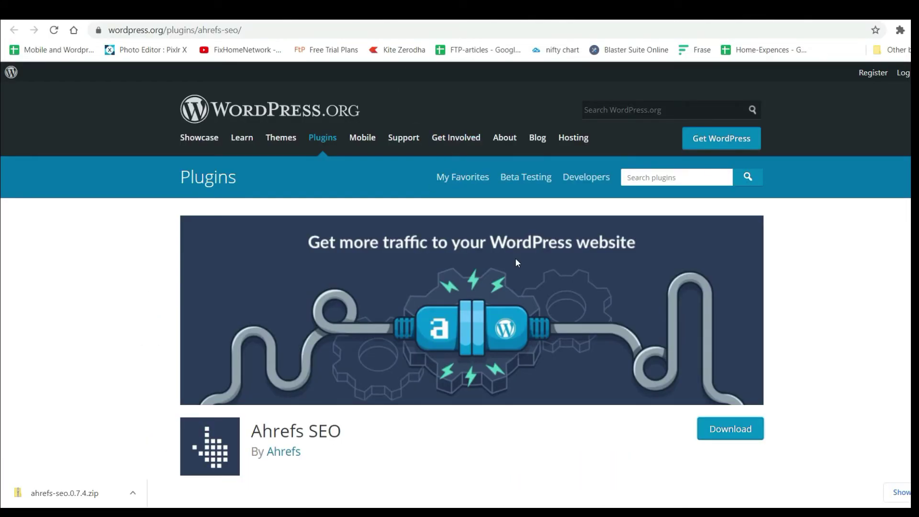
scroll(515, 263, "down", 1)
scroll(516, 262, "down", 5)
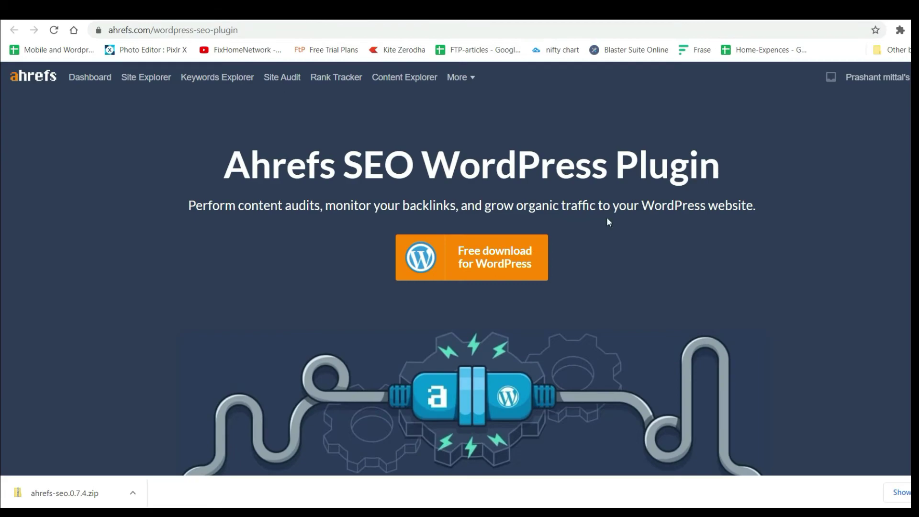
scroll(607, 217, "down", 10)
scroll(436, 207, "down", 4)
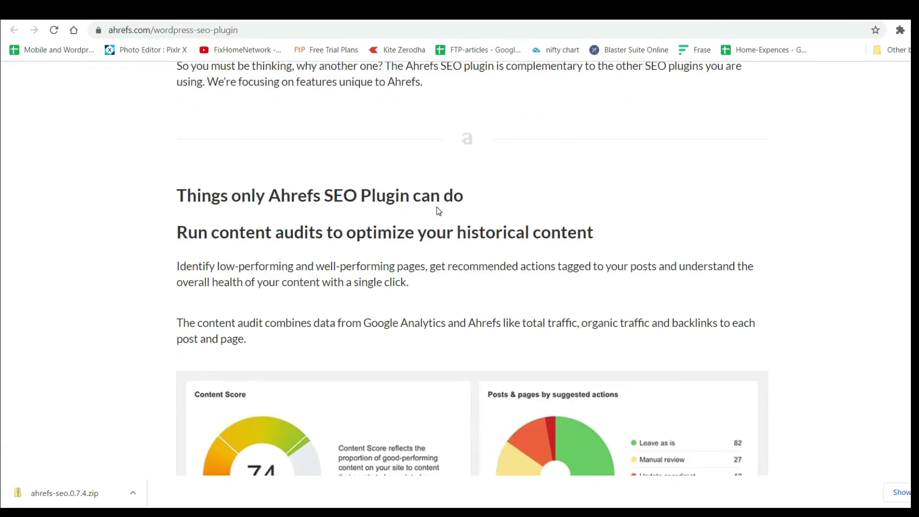
scroll(334, 252, "up", 3)
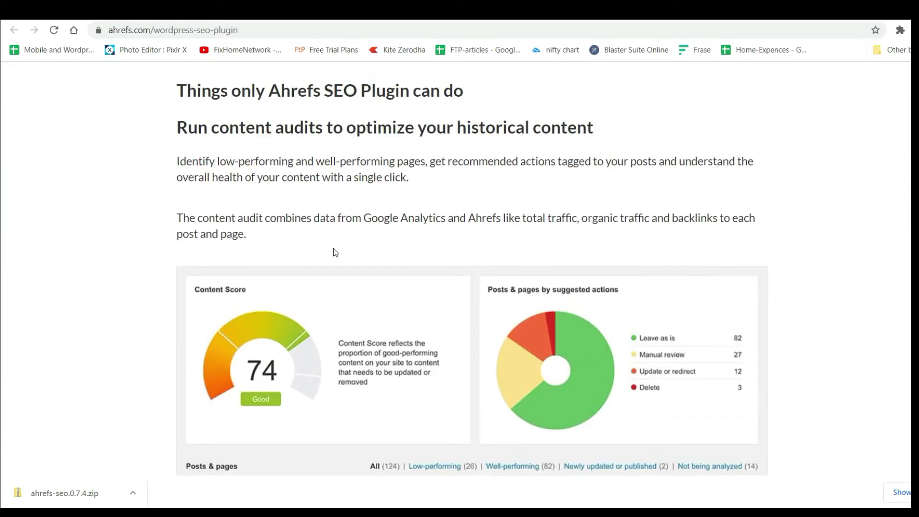
left_click_drag(192, 171, 390, 167)
left_click(390, 167)
scroll(152, 302, "down", 10)
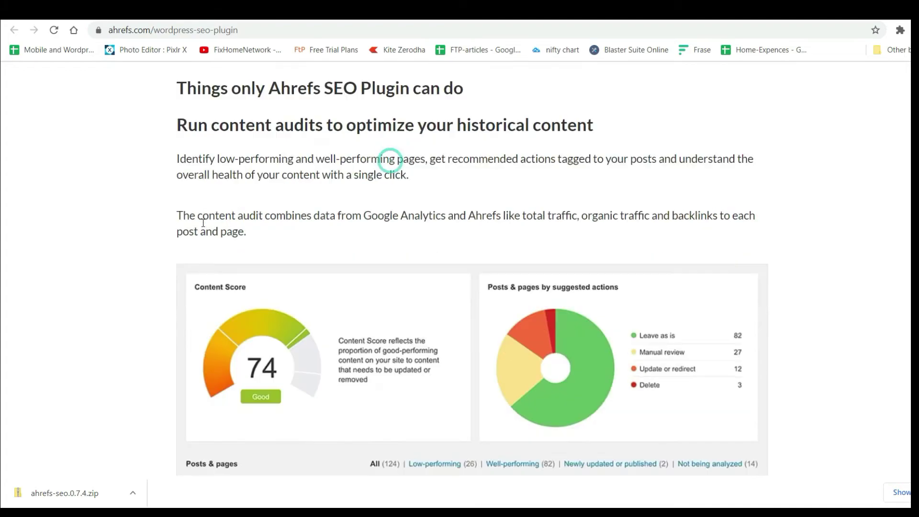
left_click_drag(185, 189, 358, 182)
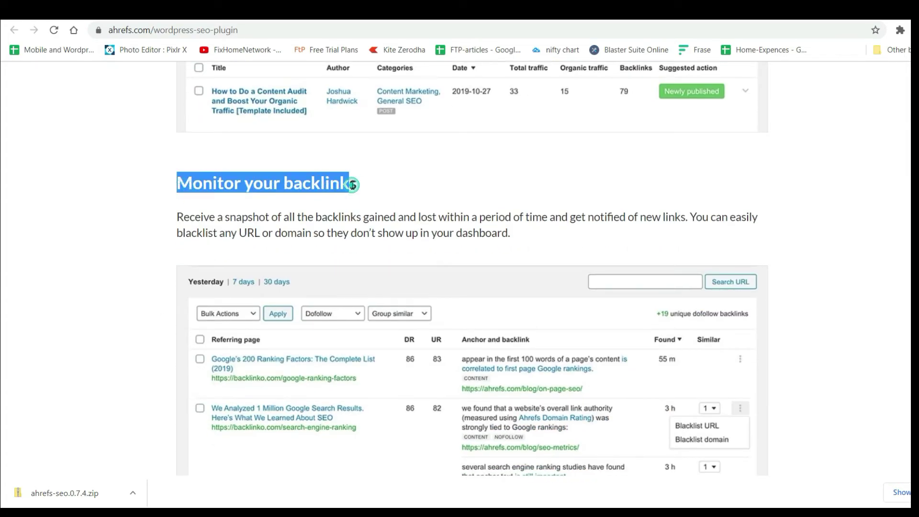
left_click_drag(283, 183, 430, 201)
left_click(431, 201)
scroll(426, 202, "down", 8)
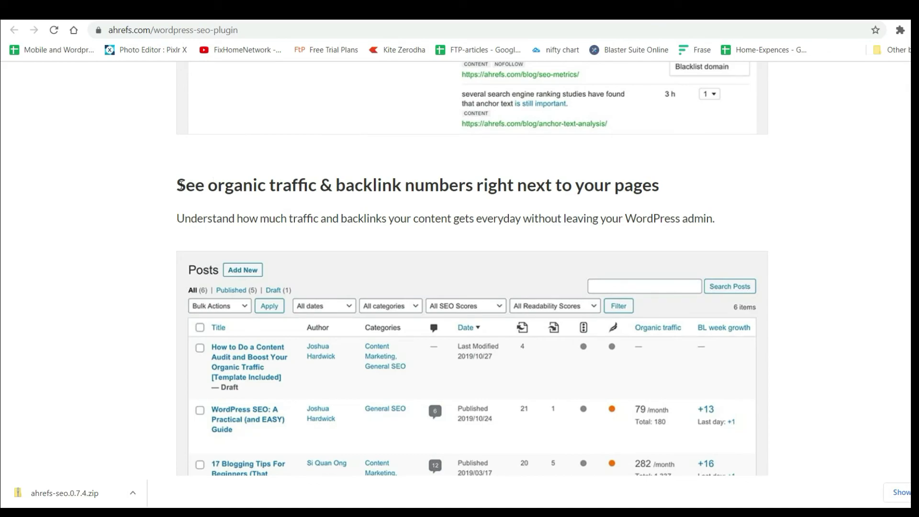
left_click_drag(181, 185, 519, 184)
left_click(521, 184)
scroll(289, 228, "down", 14)
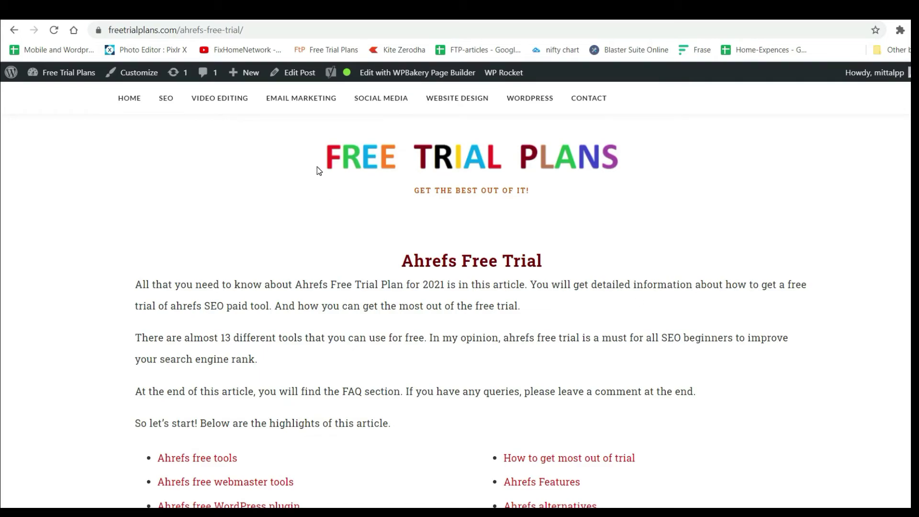
Read through the Ahrefs Free Trial article on freetrialplans.com, covering the free tools, WordPress plugin, SEO toolbar and trial plans
scroll(412, 292, "down", 3)
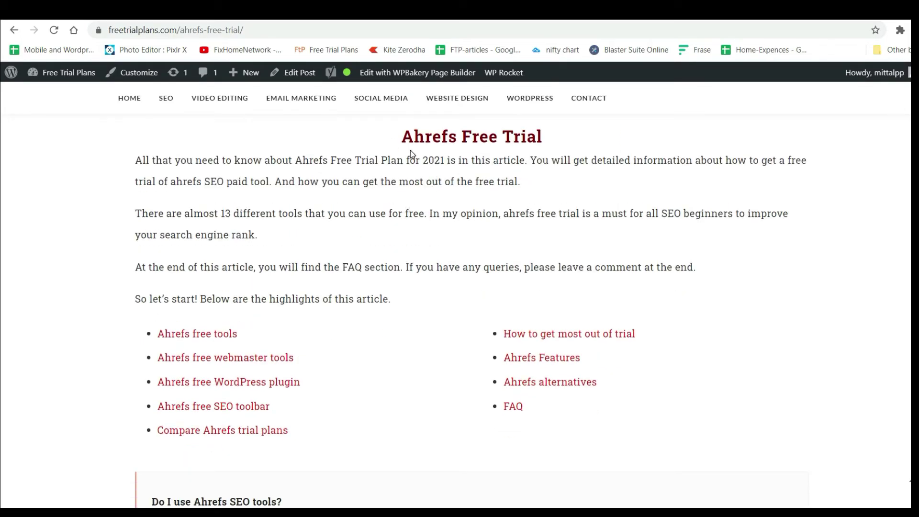
scroll(475, 167, "down", 20)
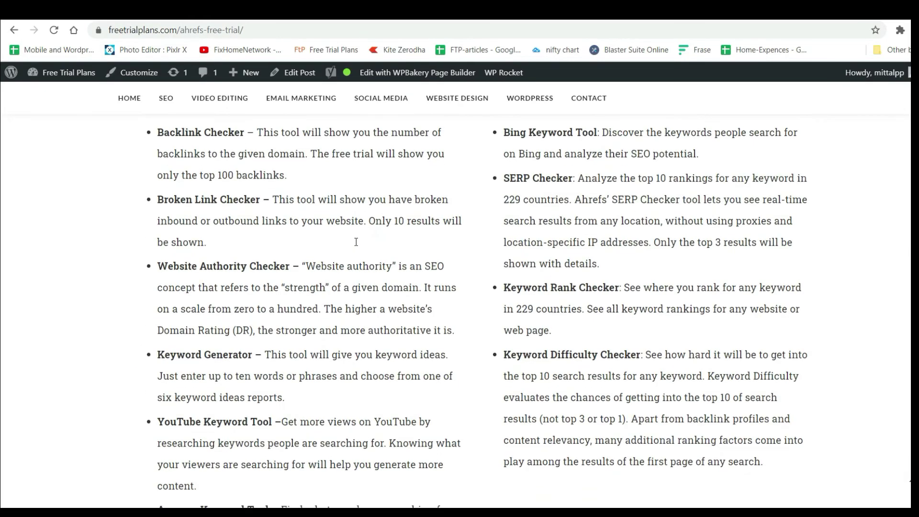
scroll(356, 241, "down", 20)
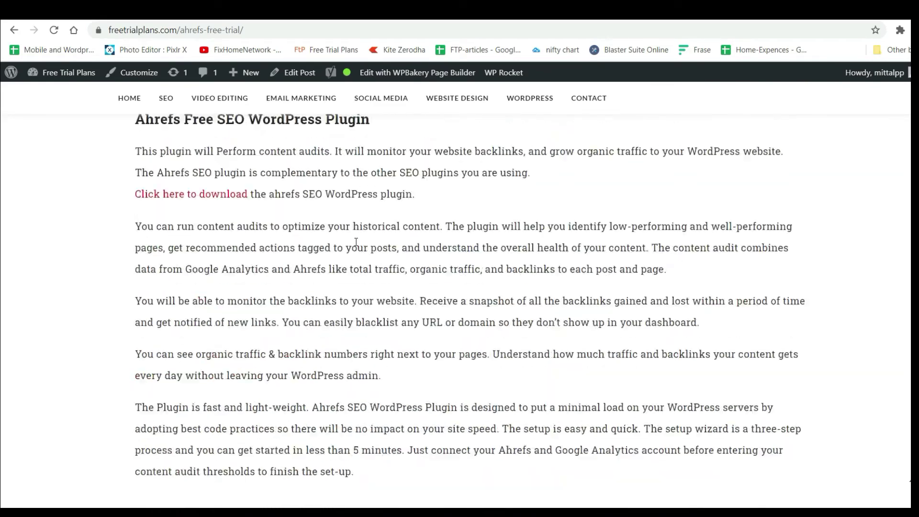
scroll(356, 242, "down", 20)
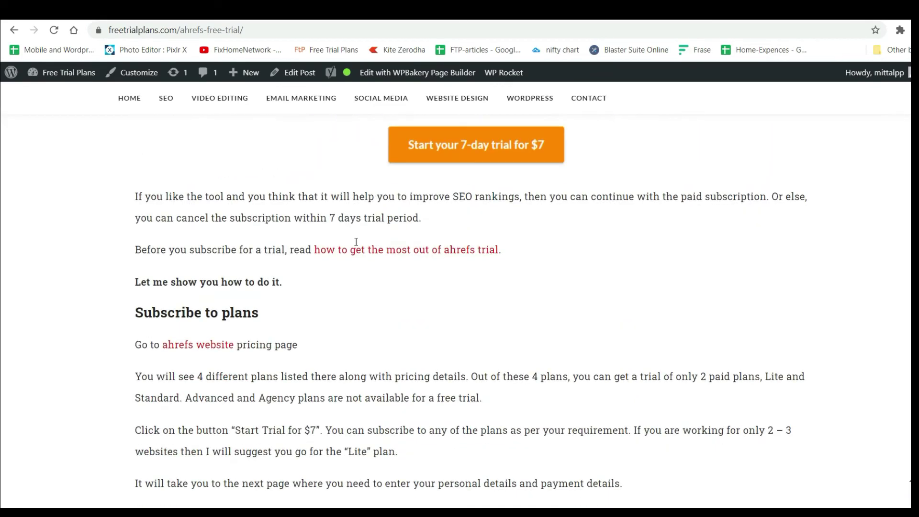
scroll(356, 242, "up", 20)
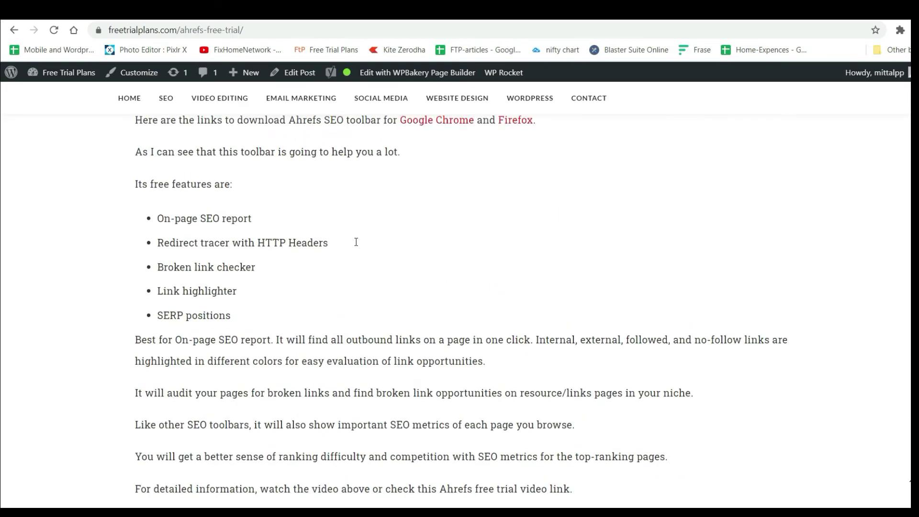
scroll(356, 242, "up", 7)
scroll(356, 242, "down", 9)
scroll(355, 242, "up", 6)
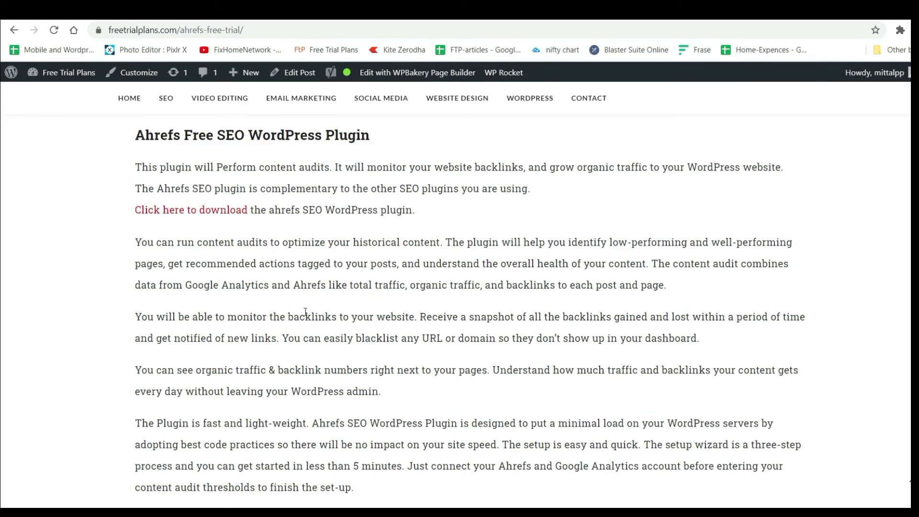
Go to the Ahrefs SEO WordPress Plugin page and review its section on WordPress plugin best practices
left_click(240, 210)
scroll(550, 253, "up", 6)
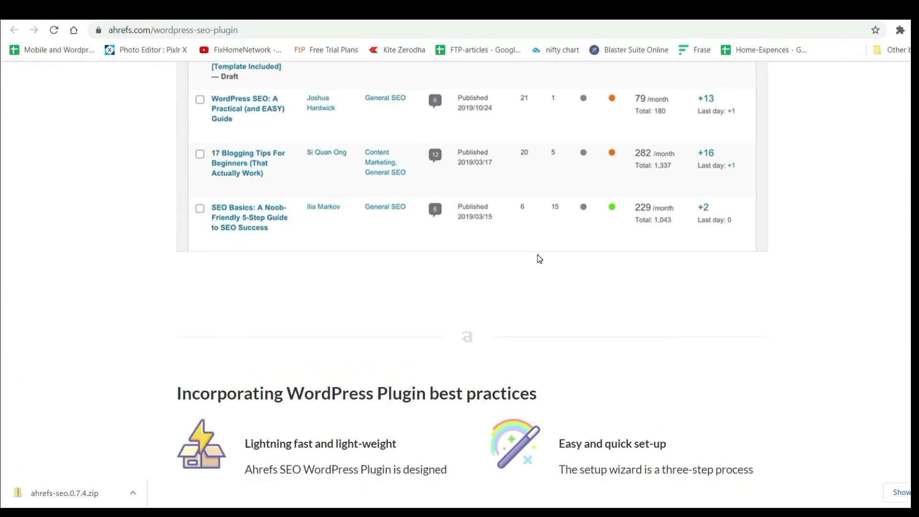
scroll(540, 259, "down", 5)
scroll(598, 224, "up", 8)
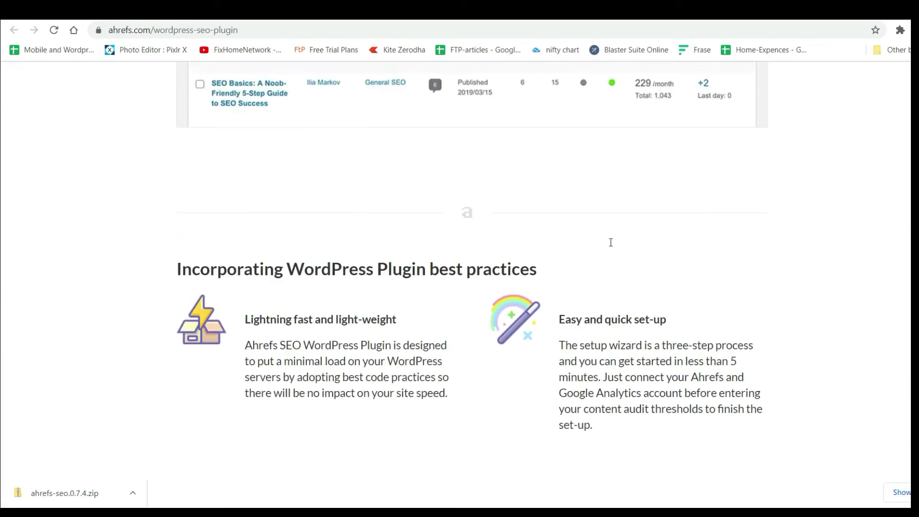
scroll(408, 312, "up", 4)
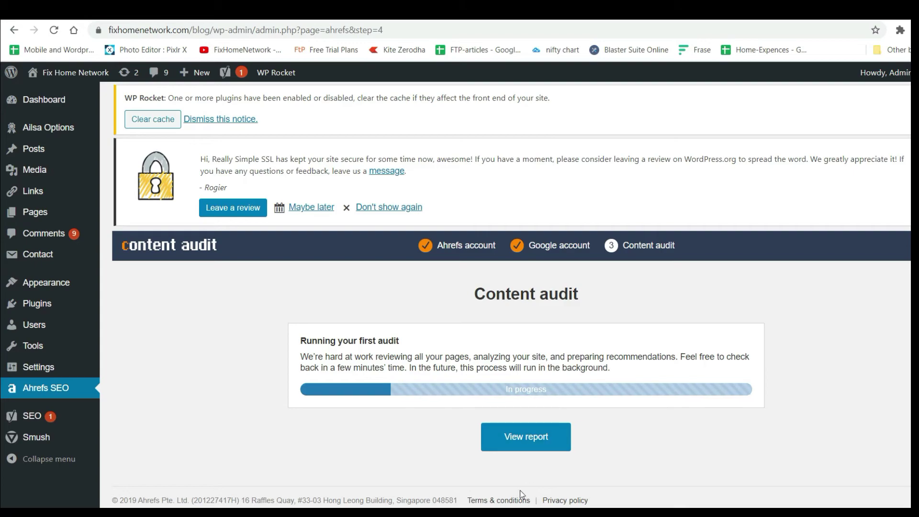
Launch Firefox and open the ahrefs.com/webmaster-tools address copied from Chrome
left_click(45, 503)
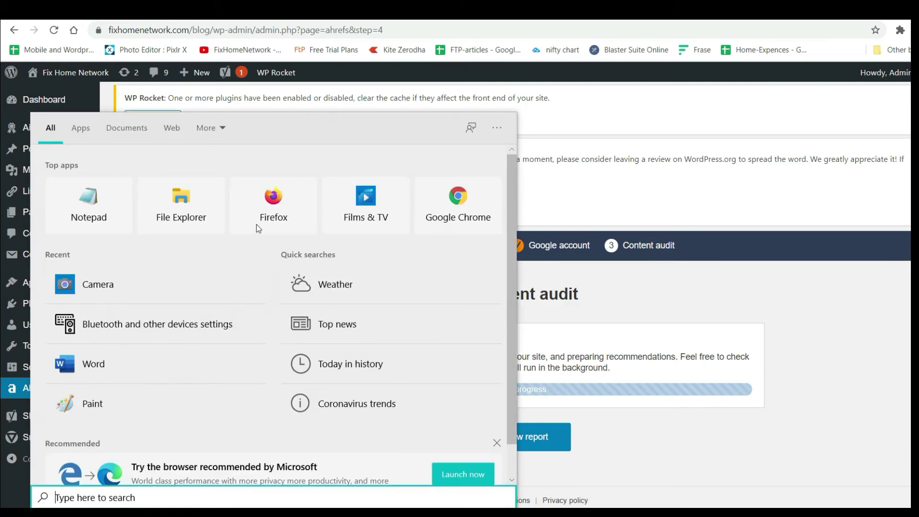
left_click(273, 211)
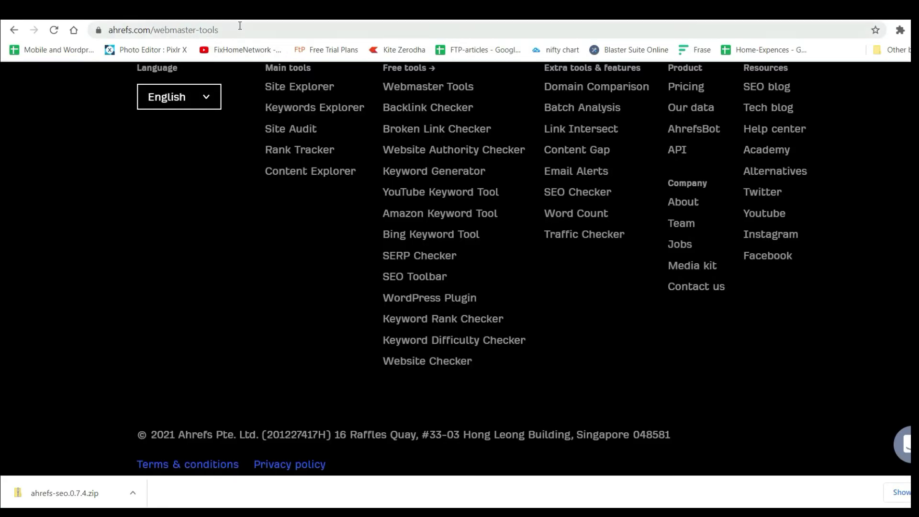
left_click(240, 25)
key("ctrl+c")
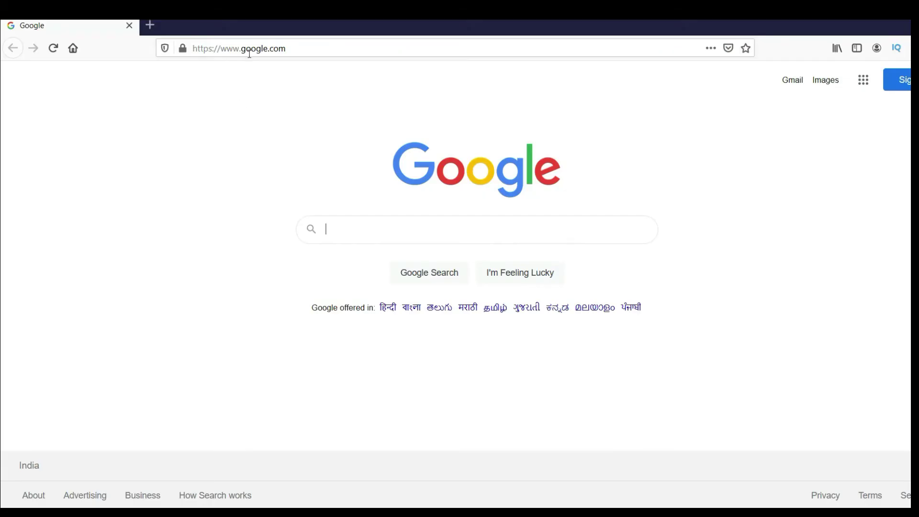
left_click(328, 52)
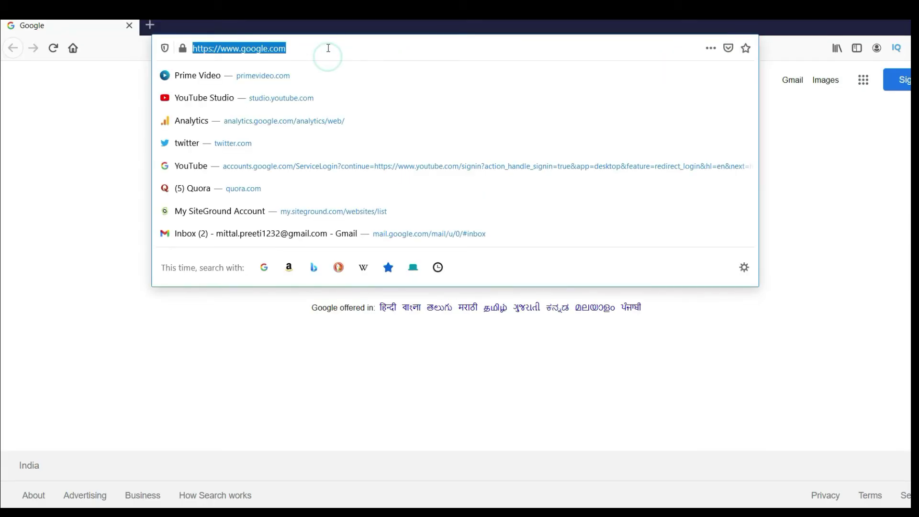
key("ctrl+v")
key("Return")
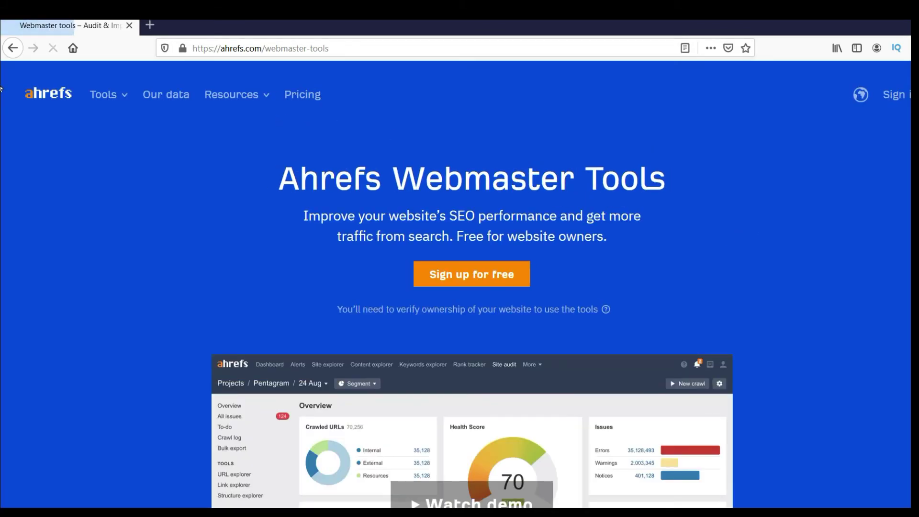
Open the Ahrefs SEO Toolbar page from the free tools links, go to its Firefox download page, and close the duplicate tab
key("End")
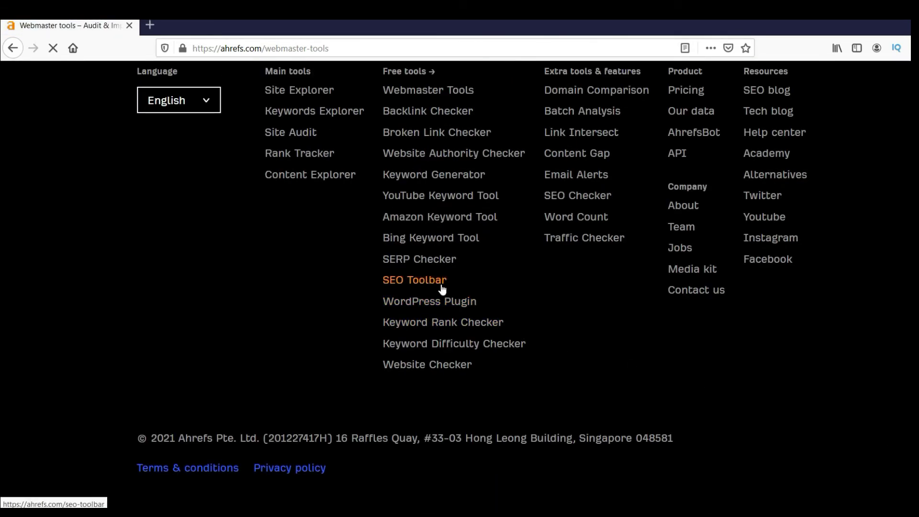
left_click(434, 283)
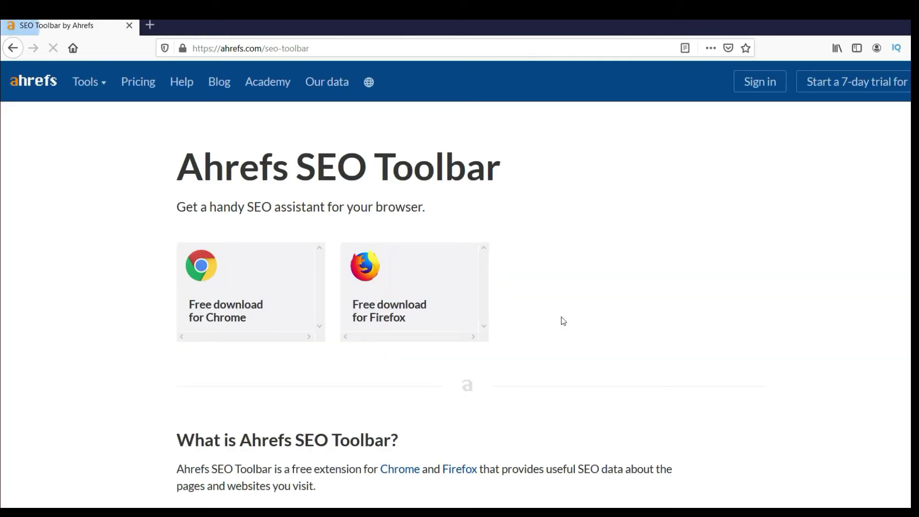
left_click(386, 300)
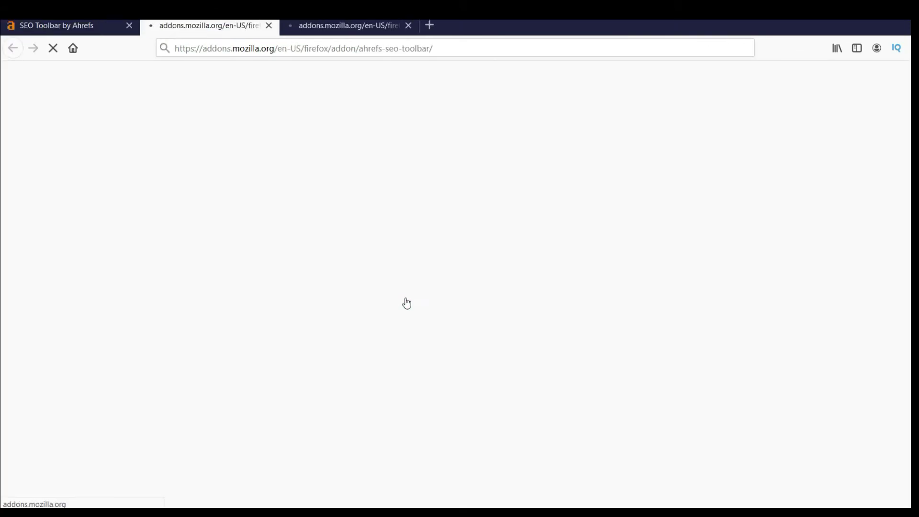
left_click(408, 26)
Add the Ahrefs SEO Toolbar extension to Firefox and switch it on
left_click(534, 317)
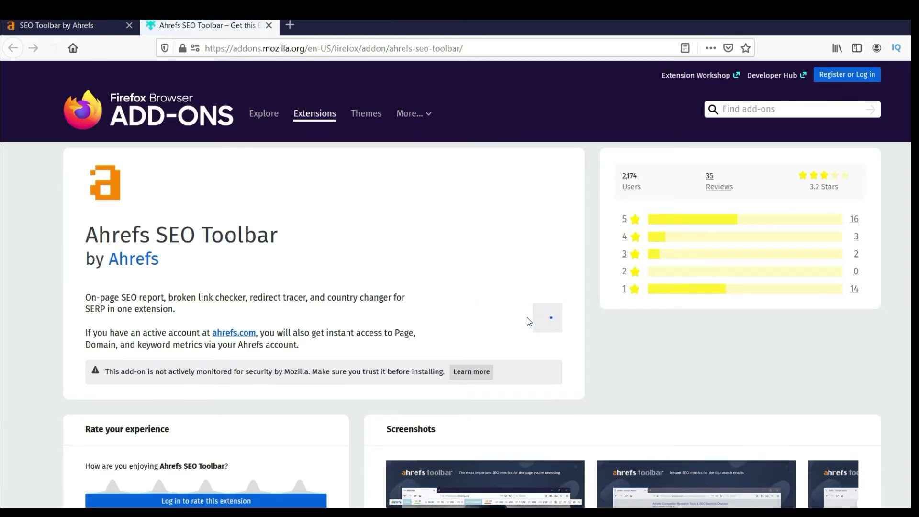
left_click(242, 160)
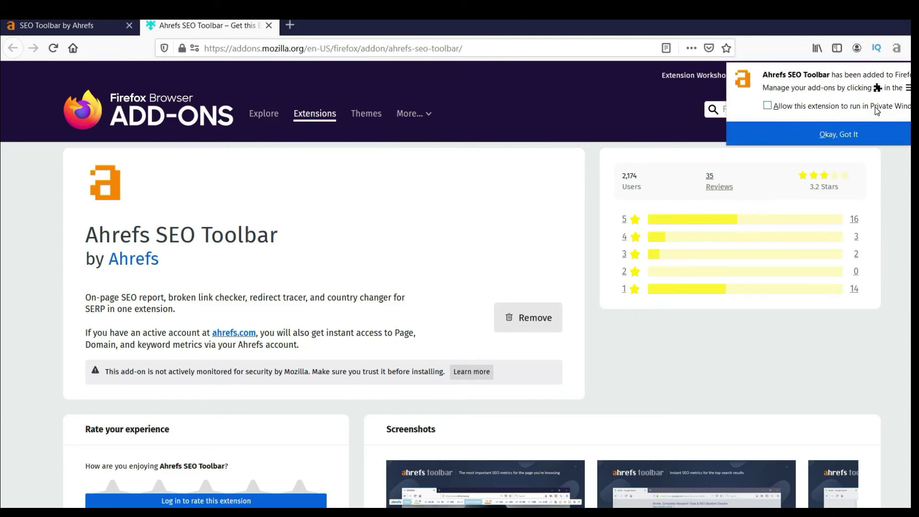
left_click(897, 49)
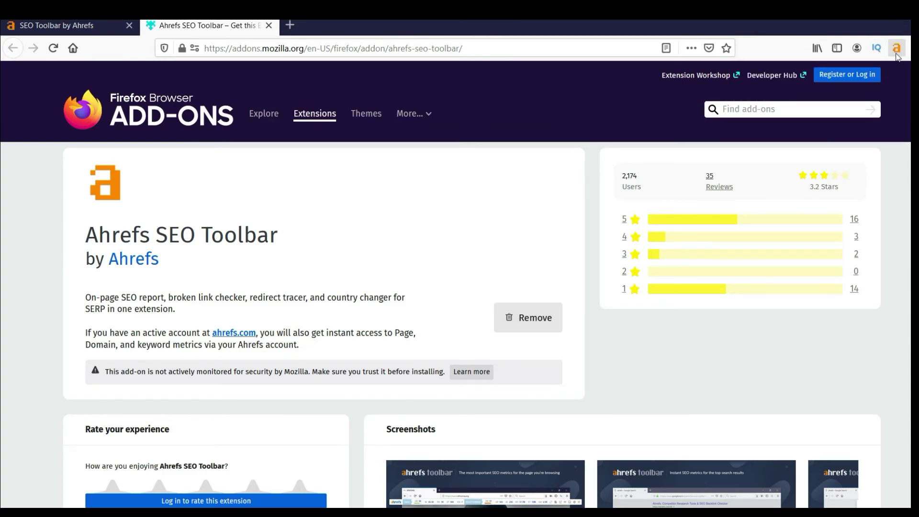
Open fixhomenetwork.com with the Ahrefs toolbar active, dismiss the Ahrefs Webmaster Tools banner, and look over the page
left_click(239, 48)
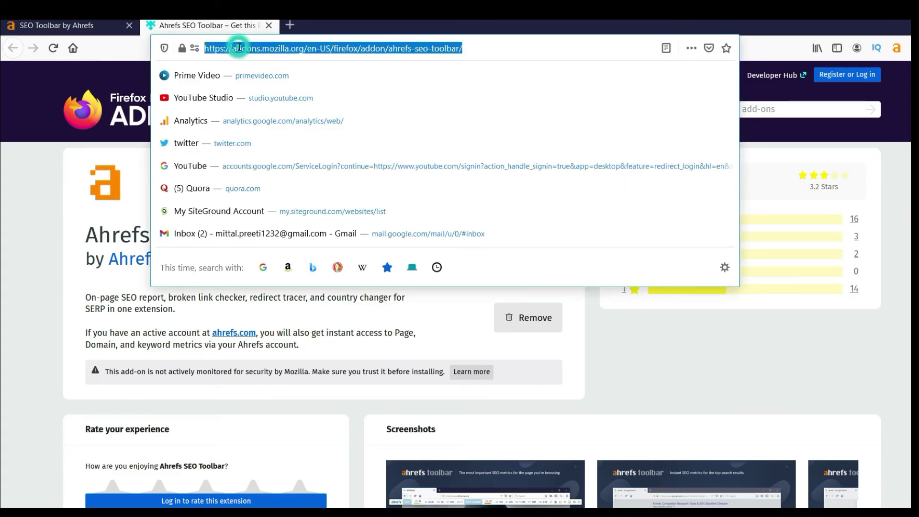
type("fixhomenetwork.c")
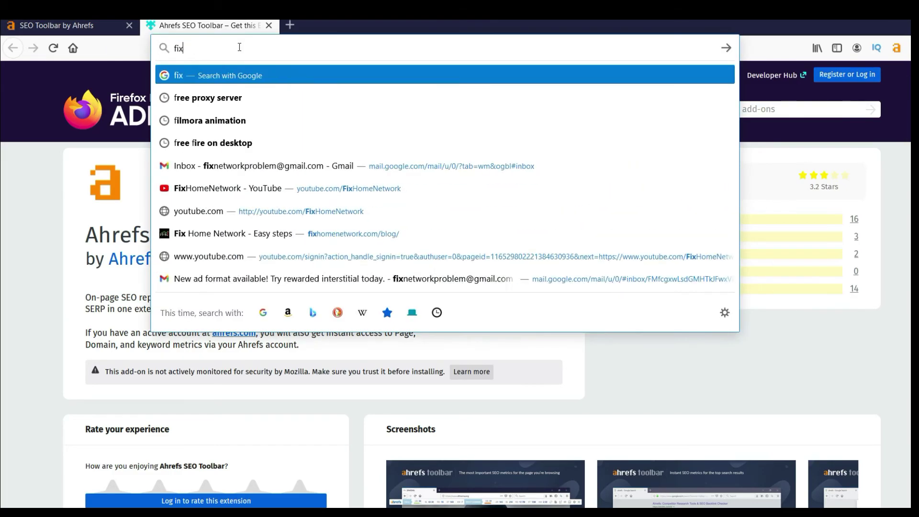
type("om")
key("Return")
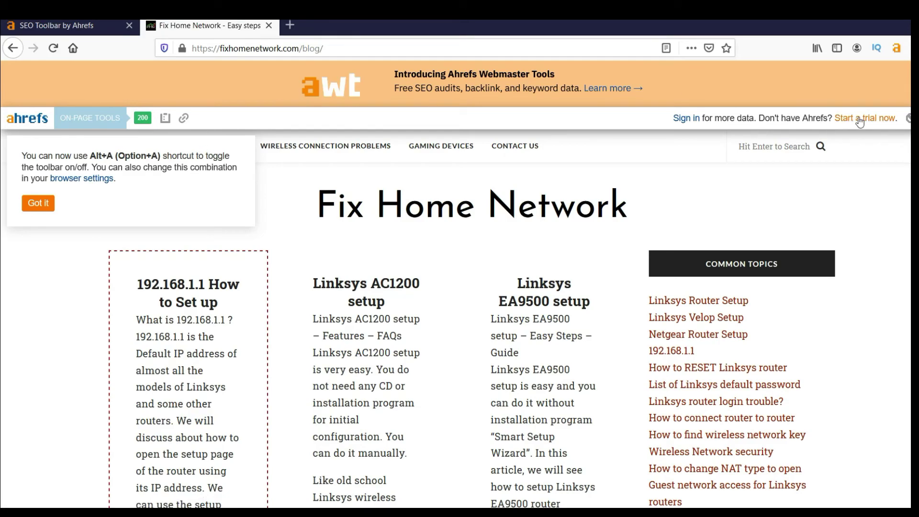
left_click(906, 79)
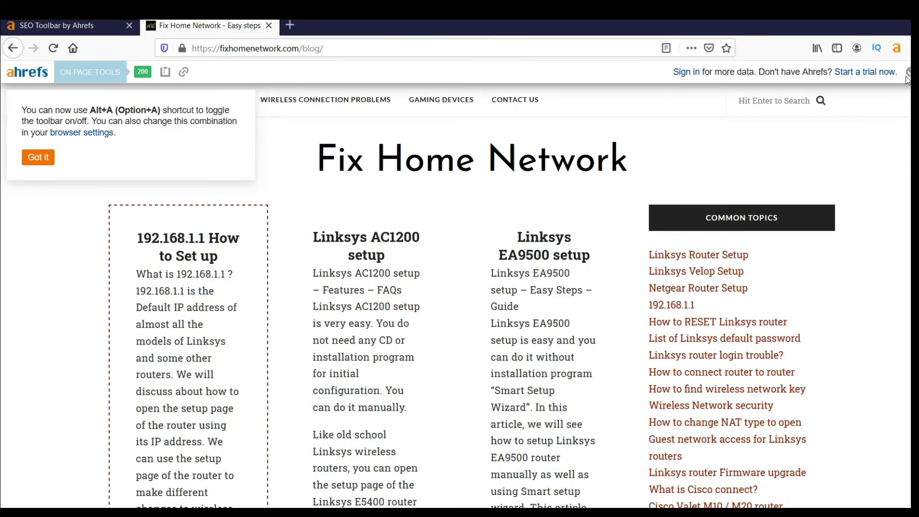
scroll(118, 173, "down", 4)
scroll(119, 173, "up", 4)
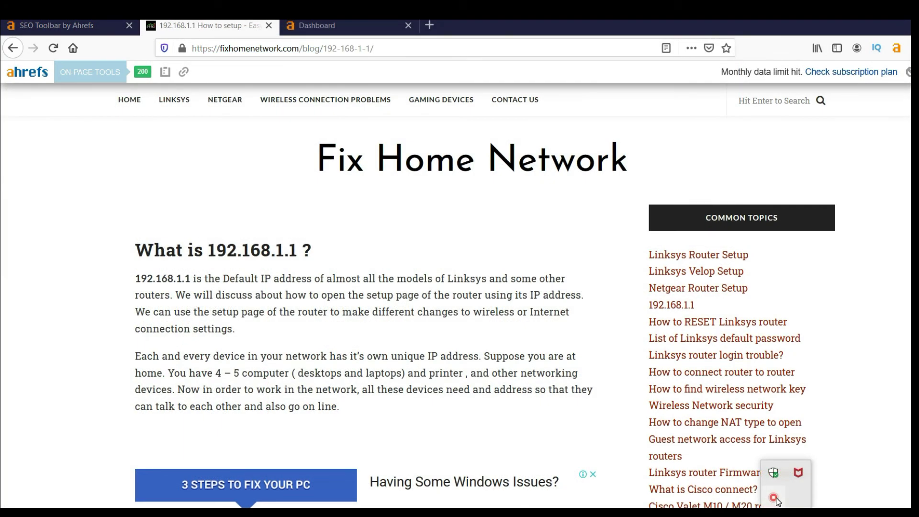
right_click(774, 498)
left_click(807, 473)
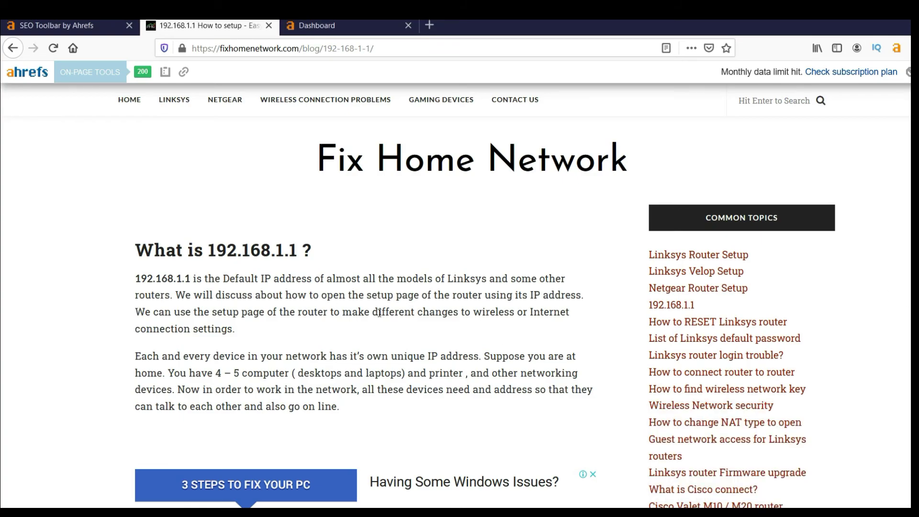
left_click(348, 295)
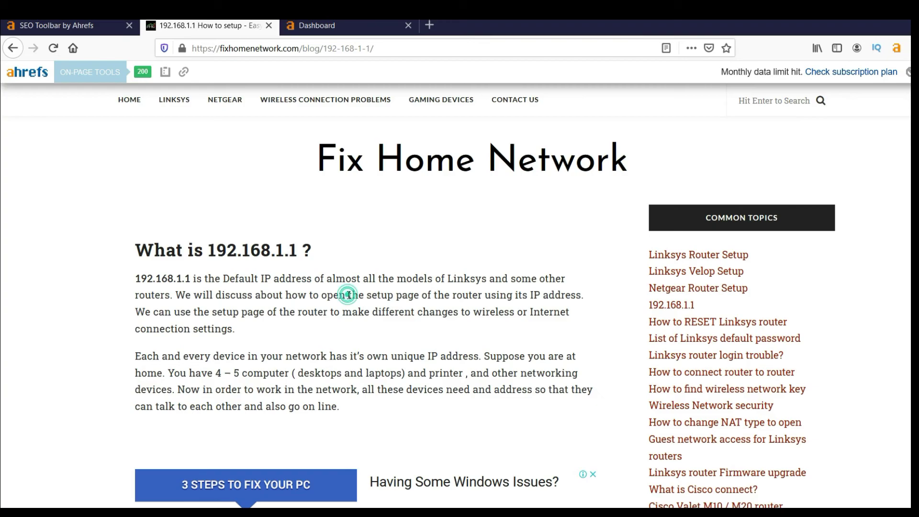
Open the Ahrefs toolbar's on-page data report for the 192.168.1.1 article and read through its main SEO details
left_click(396, 51)
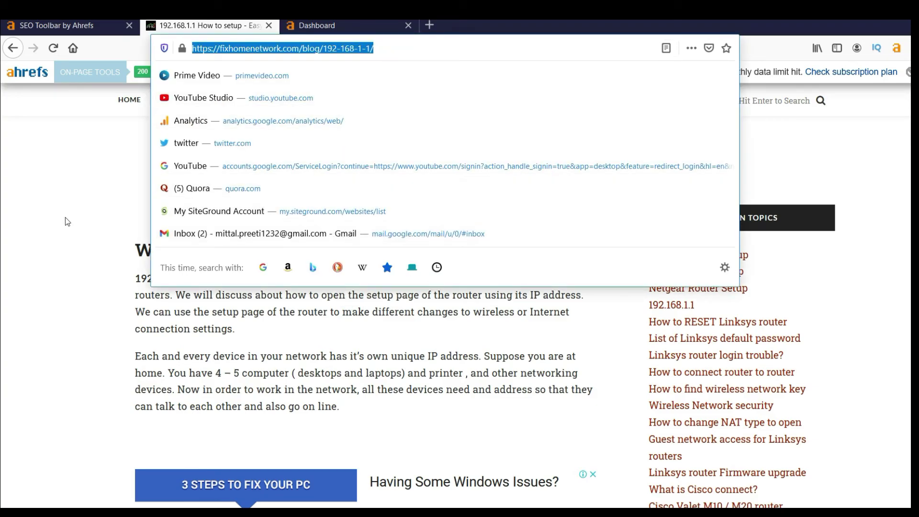
left_click(45, 232)
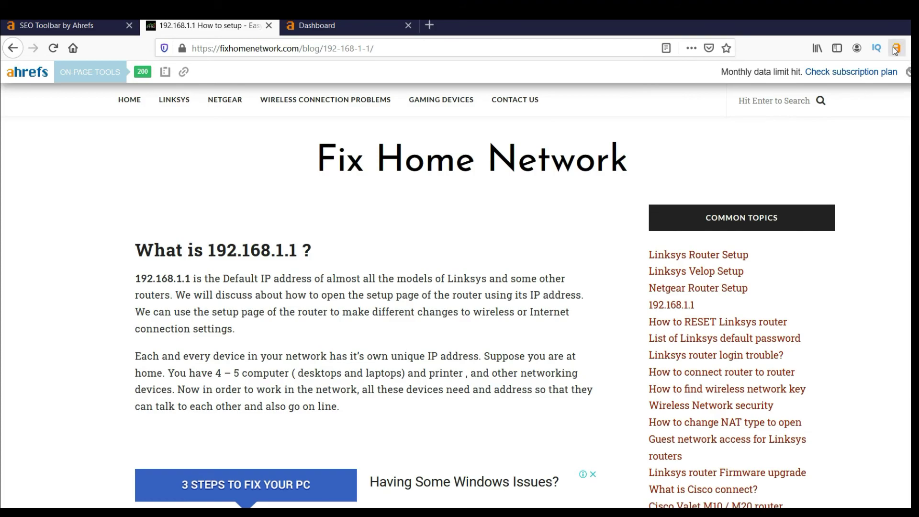
left_click(165, 72)
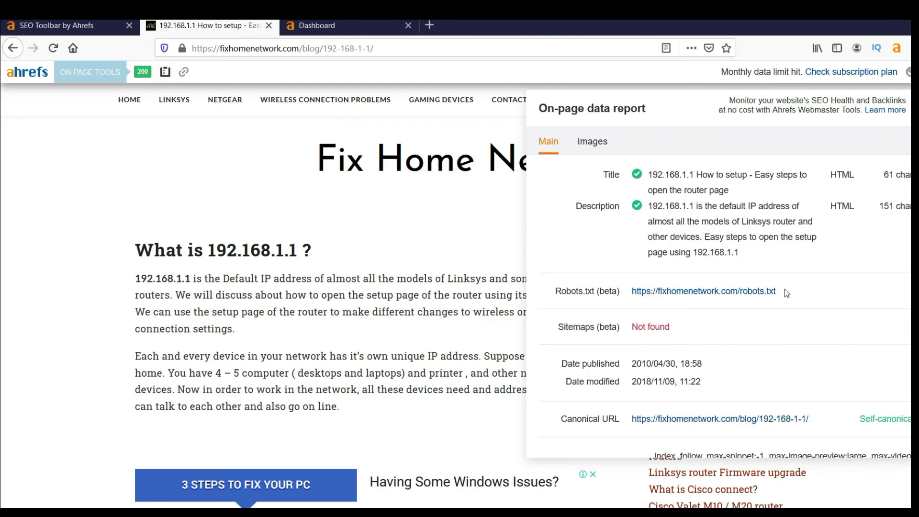
scroll(785, 291, "down", 5)
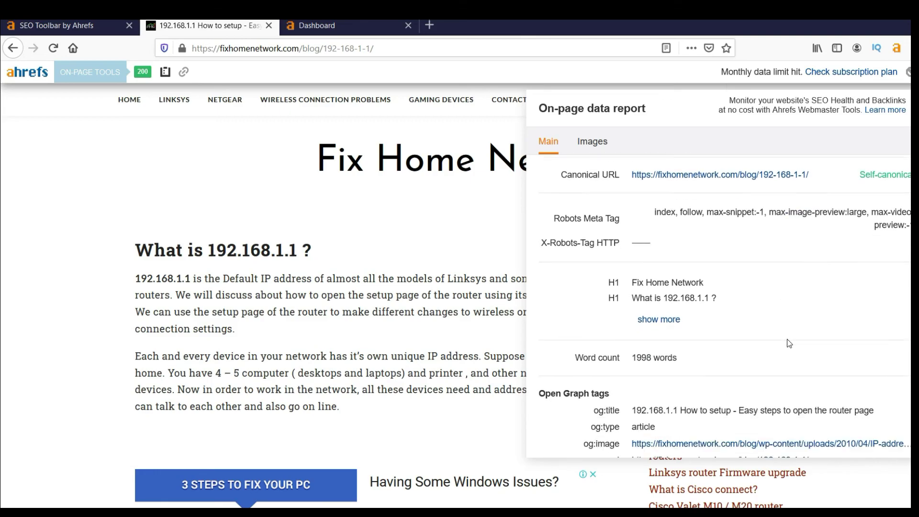
scroll(787, 339, "down", 5)
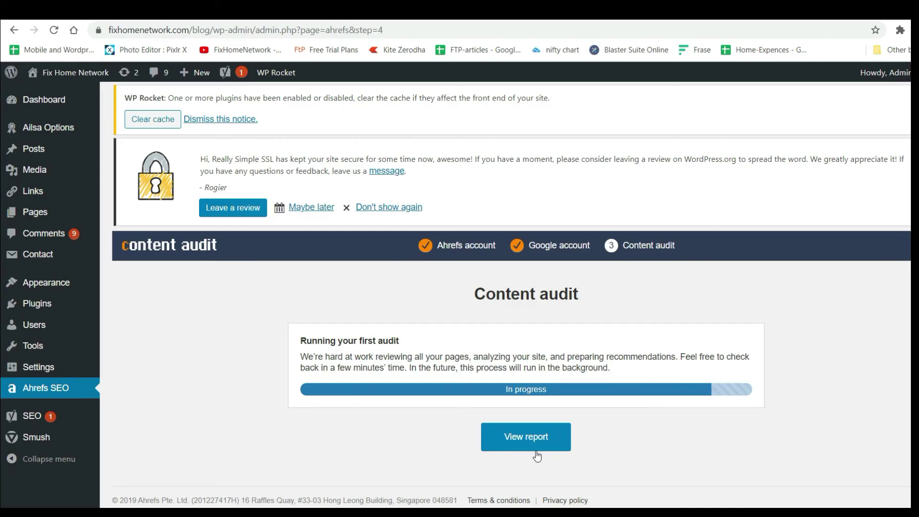
Switch to the WordPress admin in Chrome, view the Ahrefs content audit report, and examine its performance score, suggested actions and analyzed posts table
left_click(533, 434)
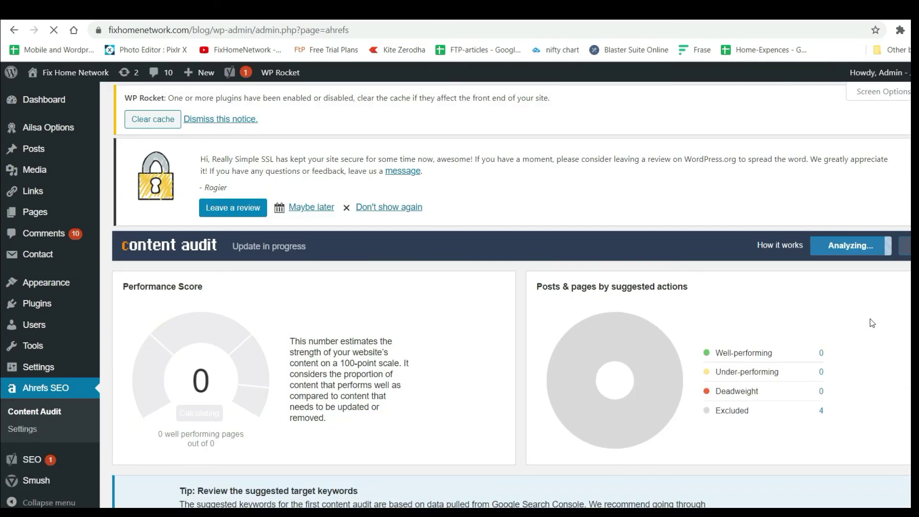
scroll(872, 323, "down", 4)
scroll(872, 323, "down", 1)
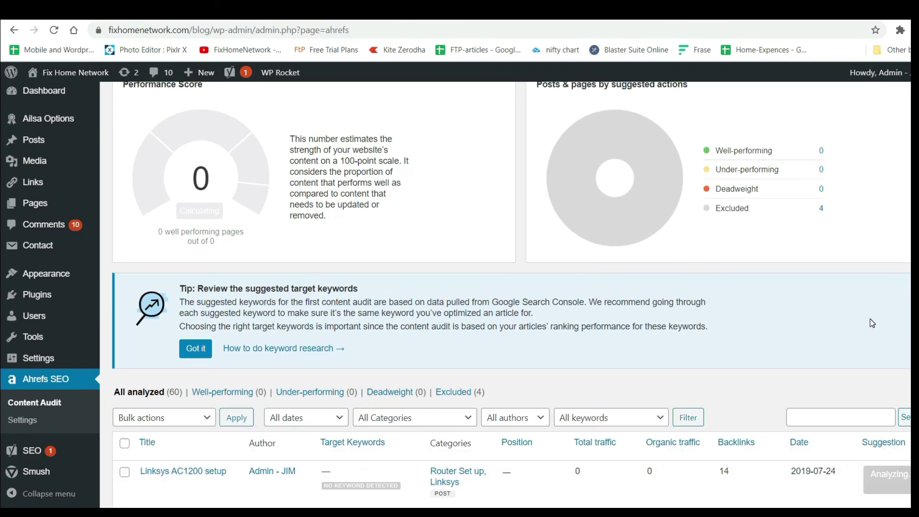
scroll(872, 323, "down", 5)
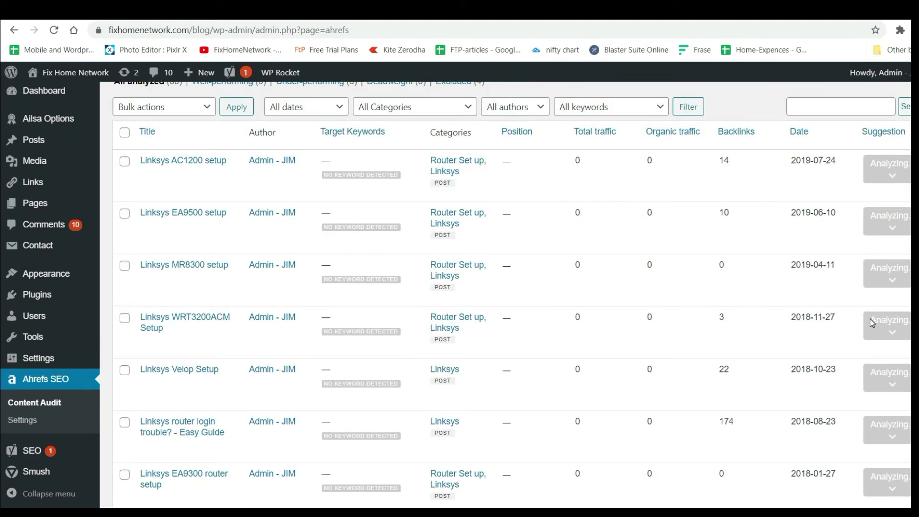
scroll(872, 323, "up", 1)
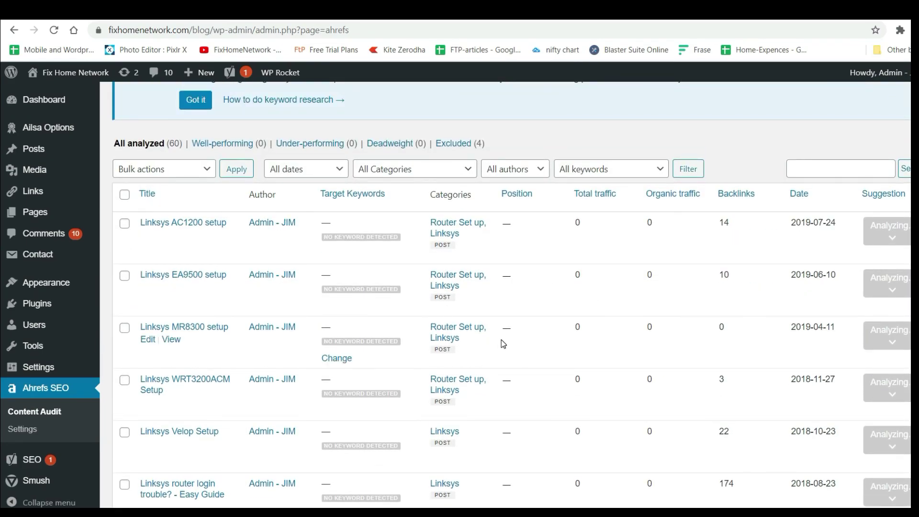
scroll(501, 340, "up", 7)
scroll(502, 344, "down", 6)
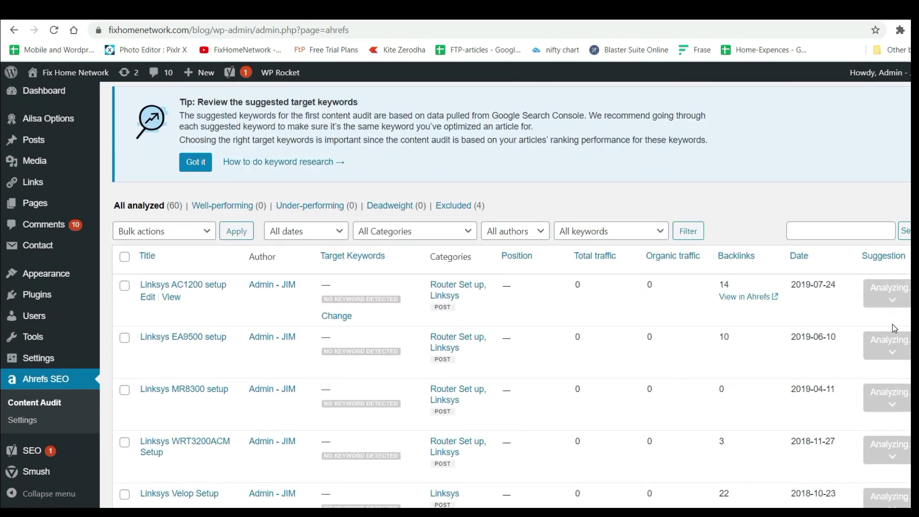
scroll(893, 323, "down", 2)
scroll(613, 292, "up", 1)
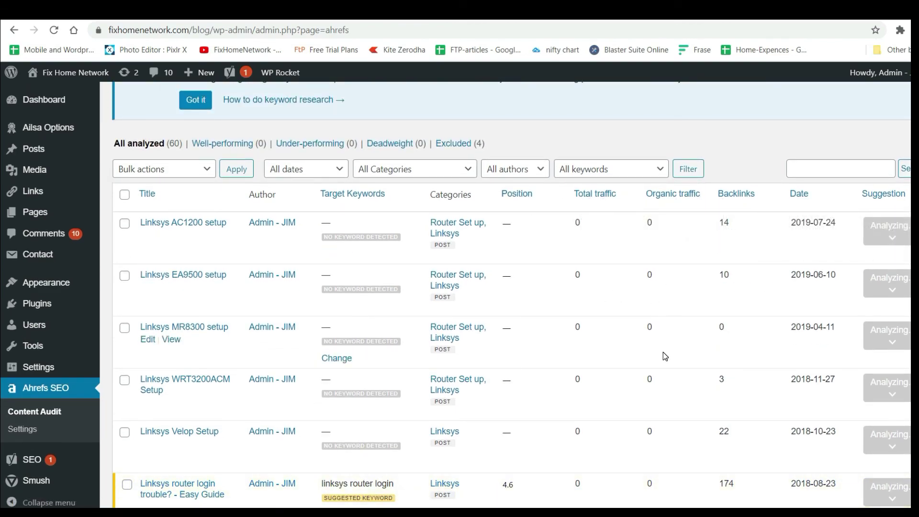
scroll(664, 356, "up", 10)
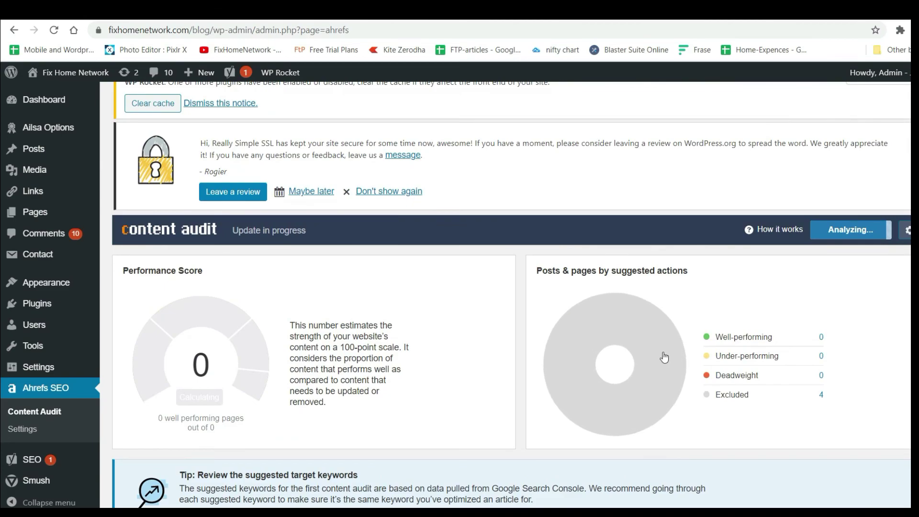
scroll(664, 357, "down", 10)
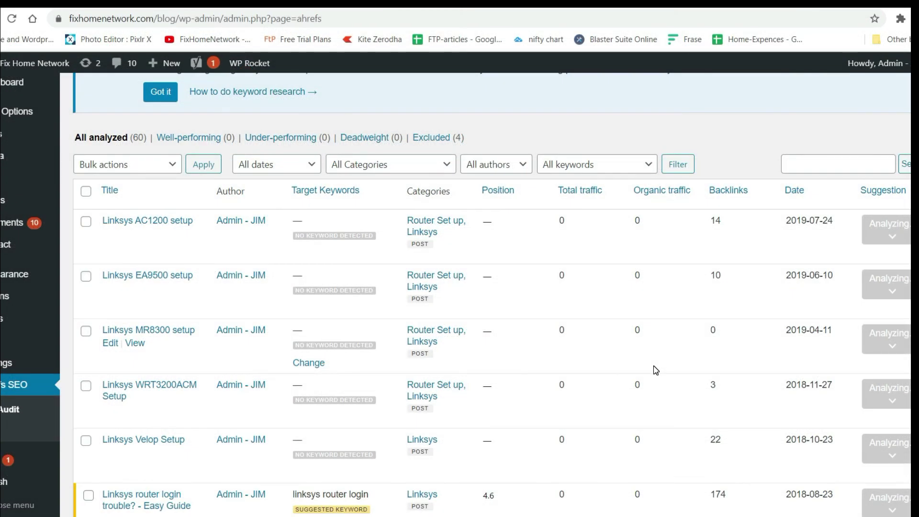
scroll(621, 276, "up", 10)
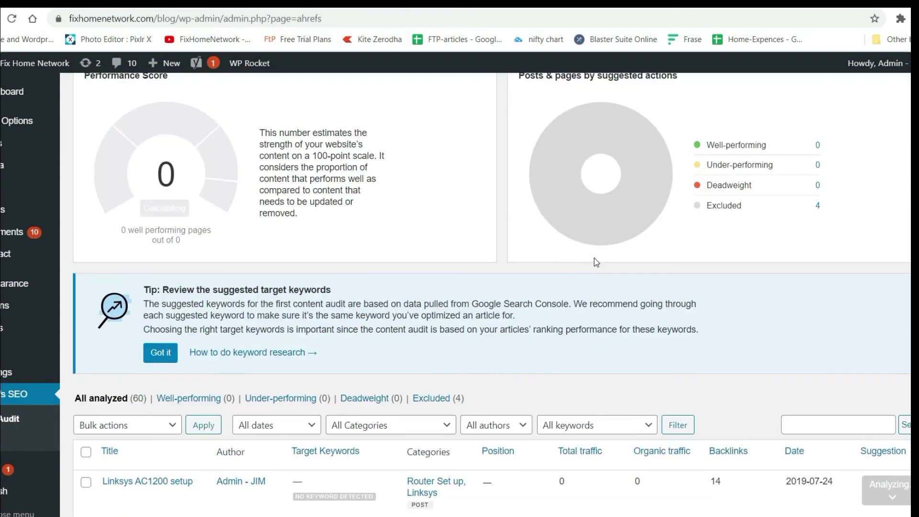